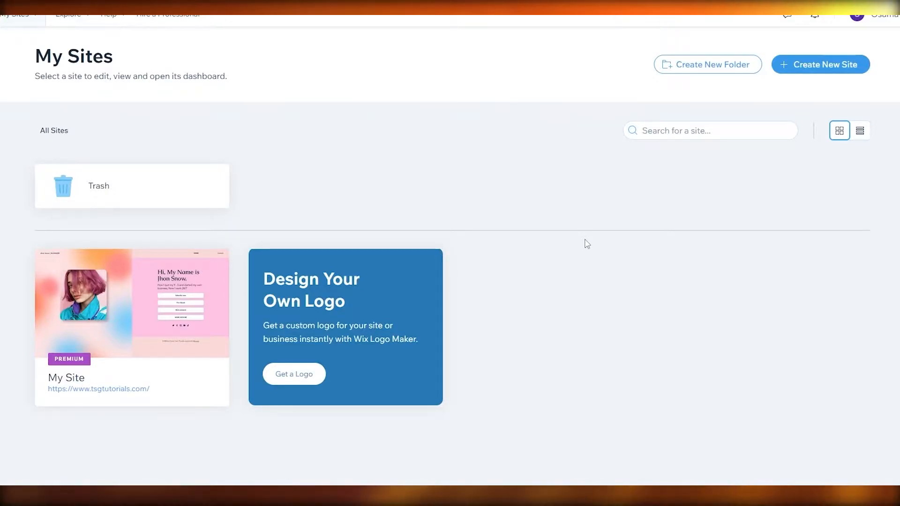
Start creating a new site, skip the setup questions without adding Chat, and choose to edit a template in the Editor
{"action": "left_click", "coordinate": [833, 65]}
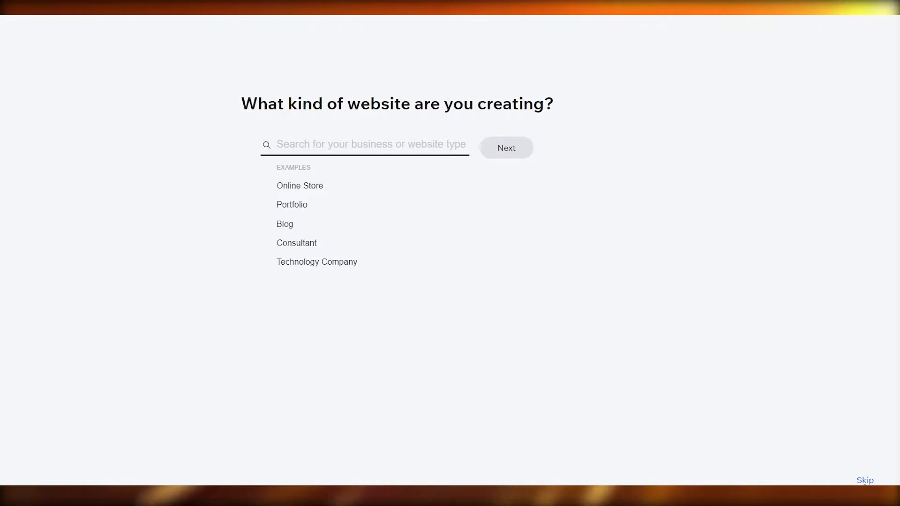
{"action": "left_click", "coordinate": [187, 154]}
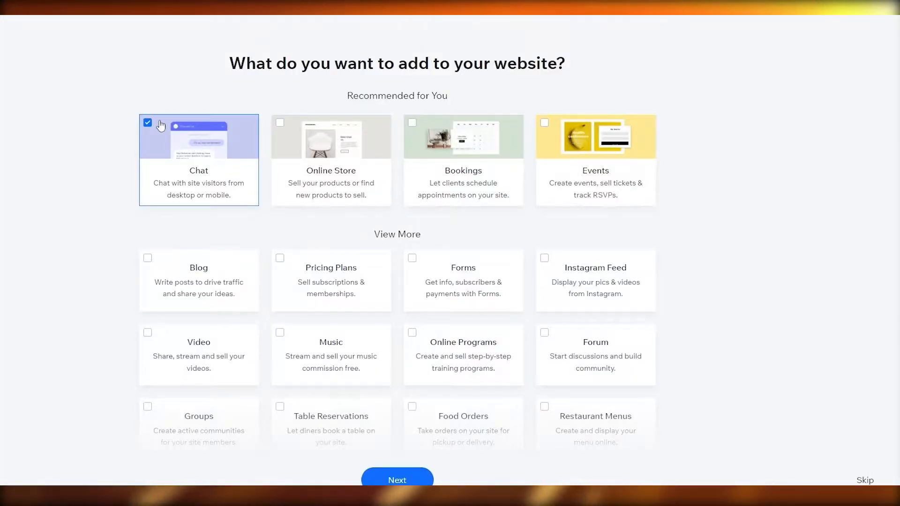
{"action": "left_click", "coordinate": [150, 126]}
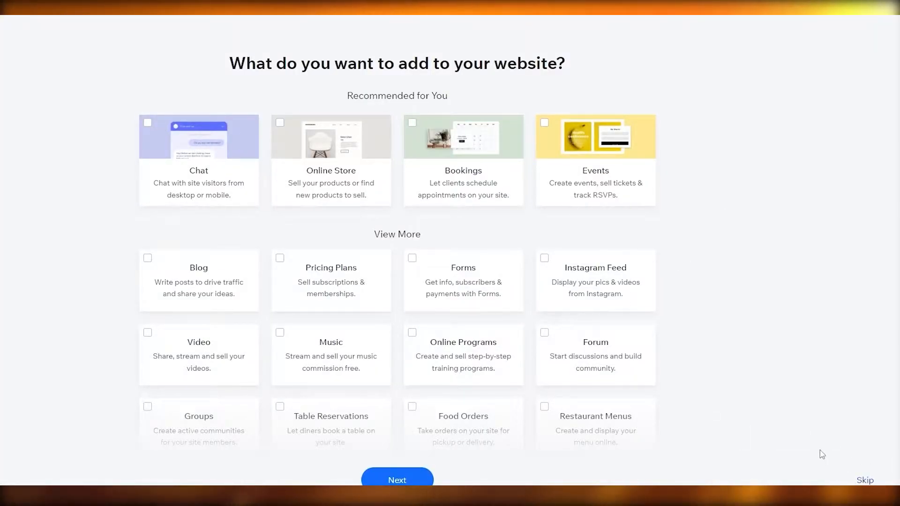
{"action": "left_click", "coordinate": [864, 480]}
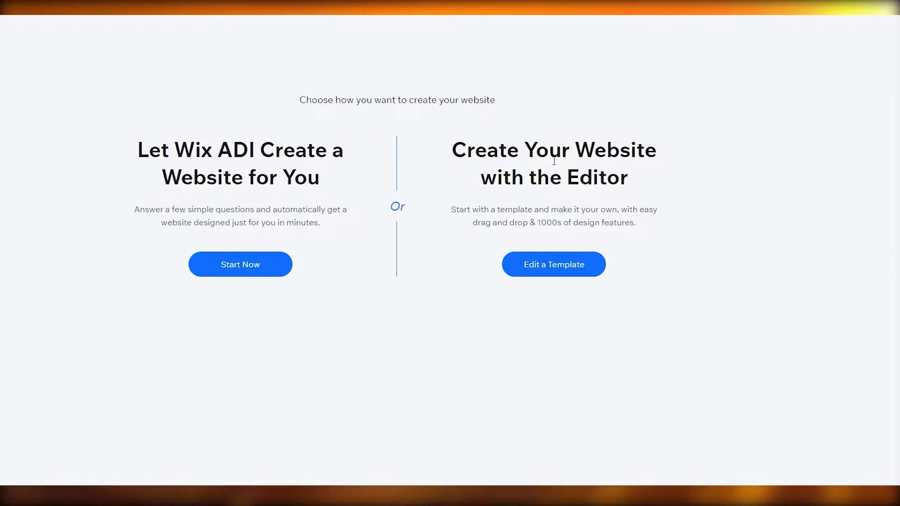
{"action": "left_click", "coordinate": [543, 269]}
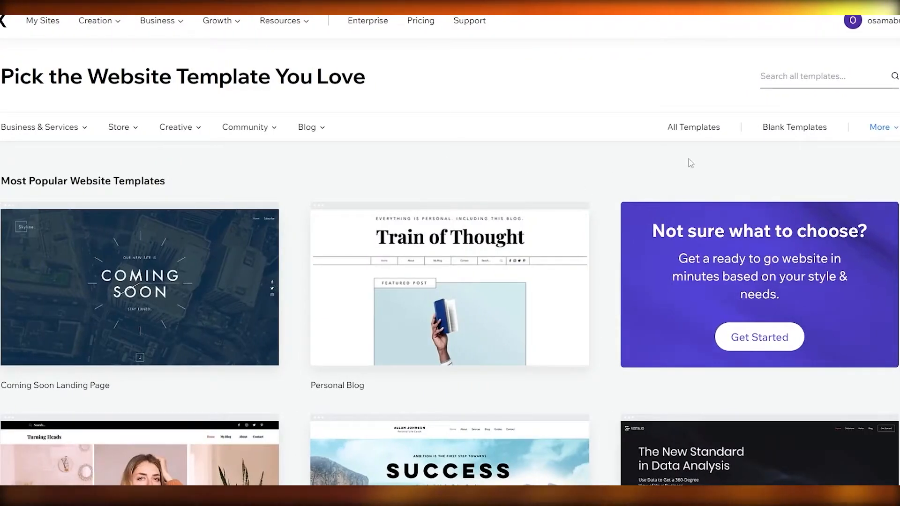
Show all website templates and look through the gallery
{"action": "left_click", "coordinate": [694, 128]}
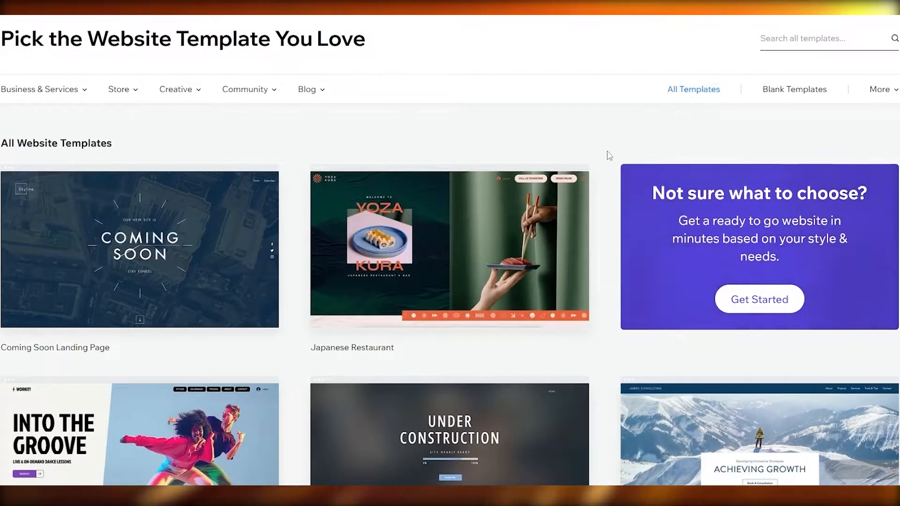
{"action": "scroll", "coordinate": [57, 208], "scroll_direction": "down", "scroll_amount": 3}
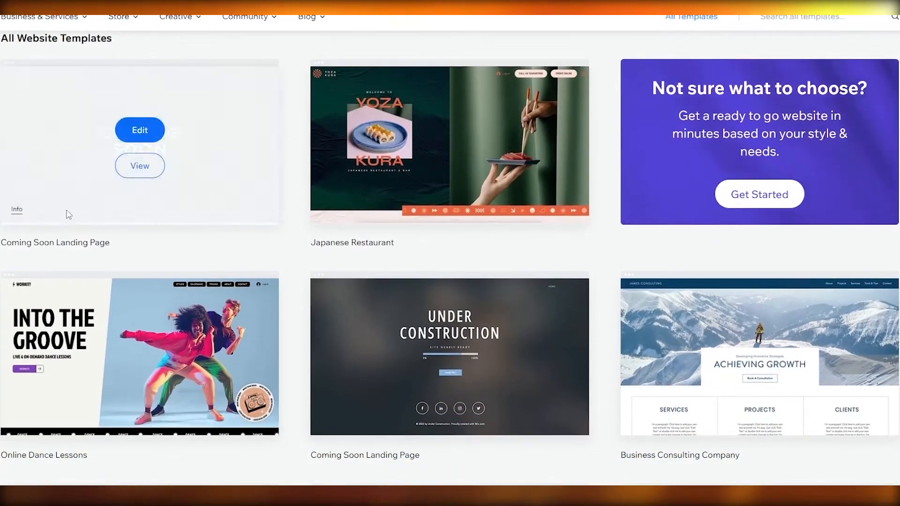
{"action": "scroll", "coordinate": [437, 201], "scroll_direction": "down", "scroll_amount": 3}
{"action": "scroll", "coordinate": [422, 211], "scroll_direction": "down", "scroll_amount": 5}
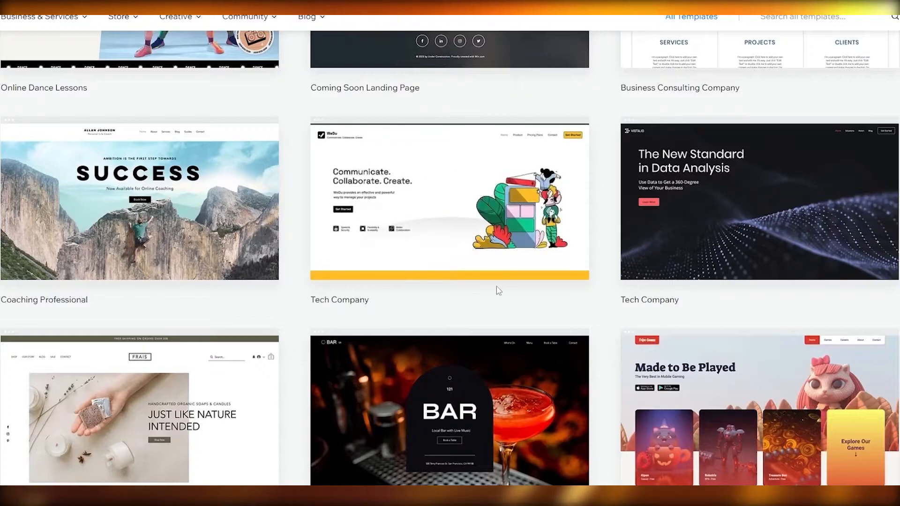
{"action": "scroll", "coordinate": [610, 322], "scroll_direction": "up", "scroll_amount": 10}
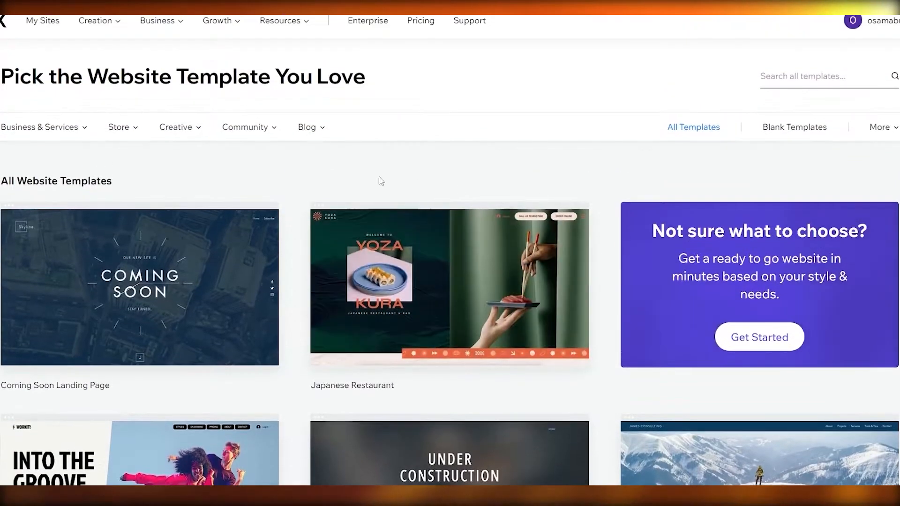
Check the template categories, search the templates for "landing" and show the Landing Page category
{"action": "mouse_move", "coordinate": [28, 127]}
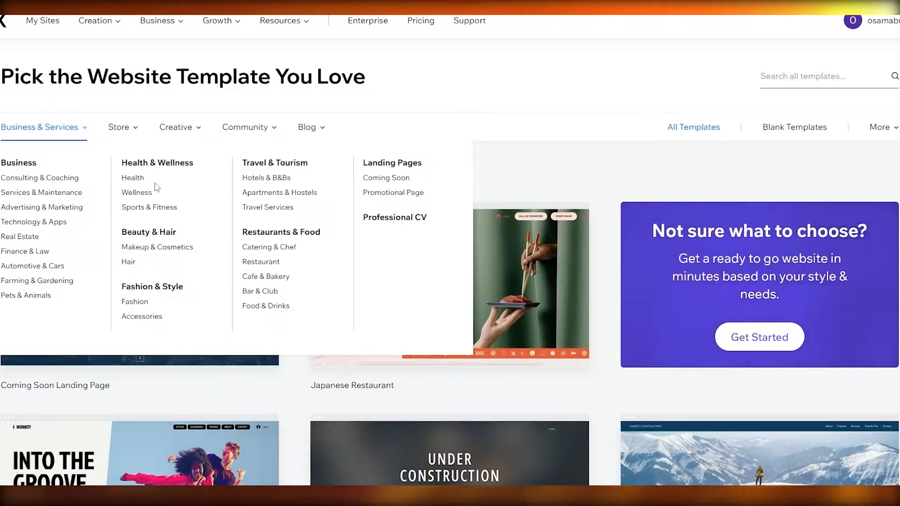
{"action": "mouse_move", "coordinate": [122, 130]}
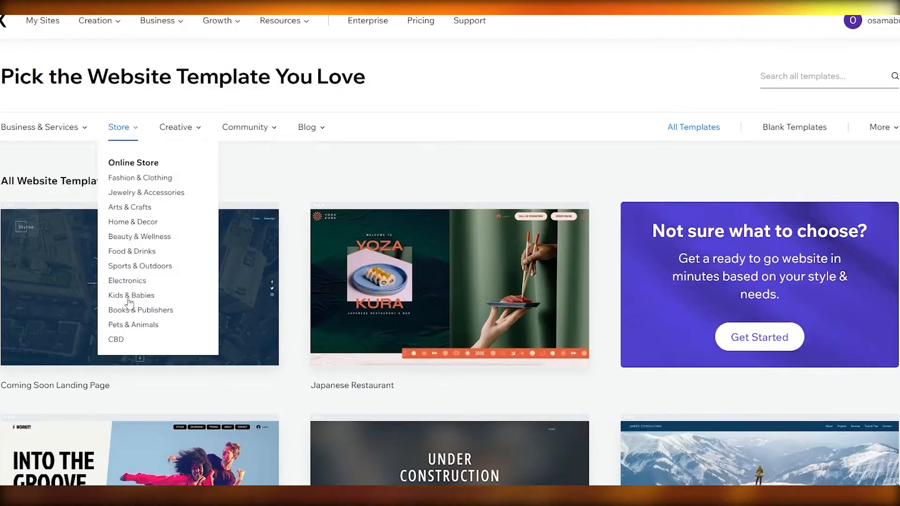
{"action": "mouse_move", "coordinate": [188, 129]}
{"action": "mouse_move", "coordinate": [250, 129]}
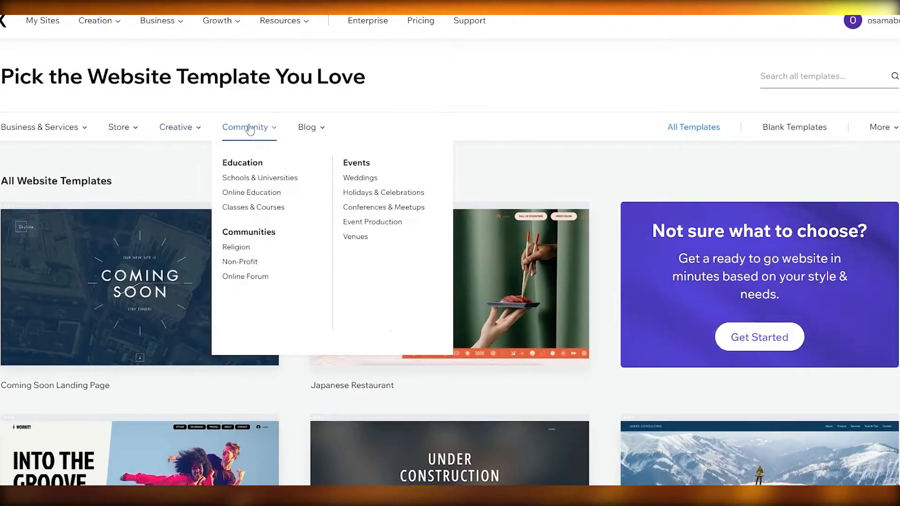
{"action": "left_click", "coordinate": [787, 76]}
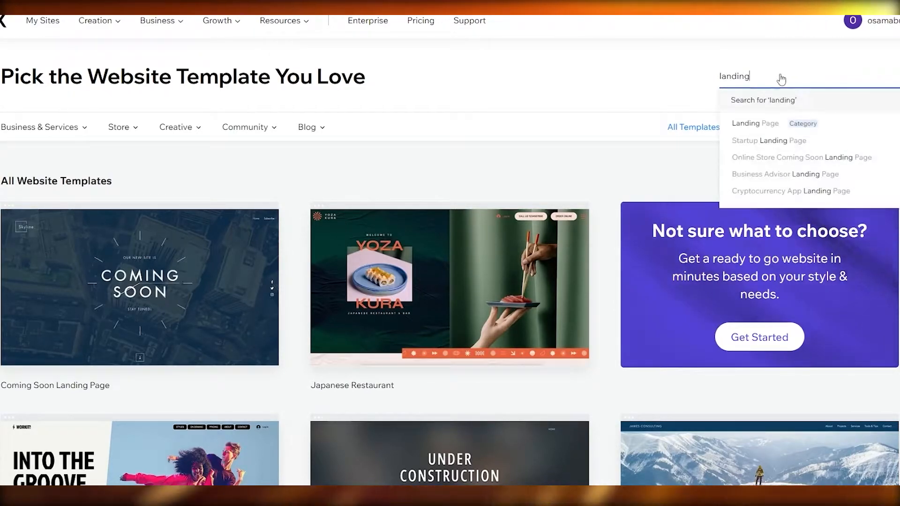
{"action": "left_click", "coordinate": [759, 129]}
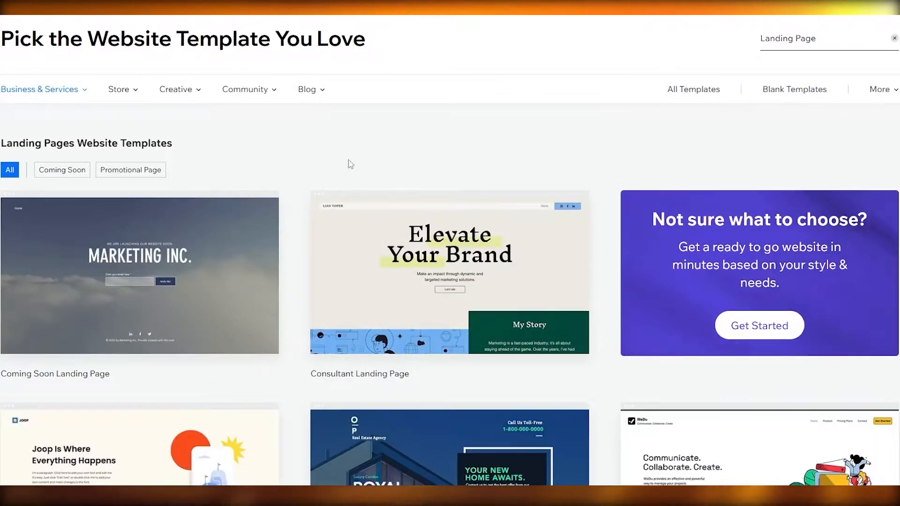
Look through the first page of landing page templates for a suitable design
{"action": "scroll", "coordinate": [281, 143], "scroll_direction": "down", "scroll_amount": 1}
{"action": "scroll", "coordinate": [287, 140], "scroll_direction": "down", "scroll_amount": 12}
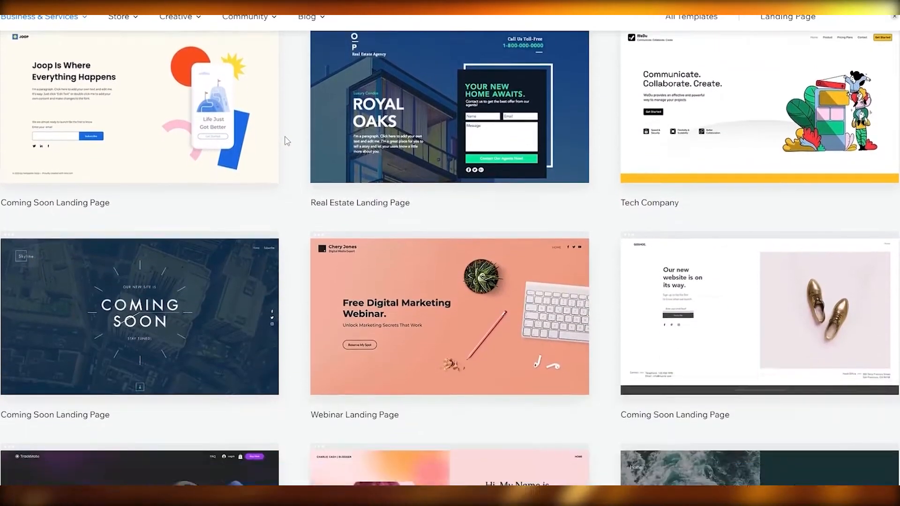
{"action": "scroll", "coordinate": [287, 141], "scroll_direction": "down", "scroll_amount": 3}
{"action": "scroll", "coordinate": [287, 140], "scroll_direction": "up", "scroll_amount": 7}
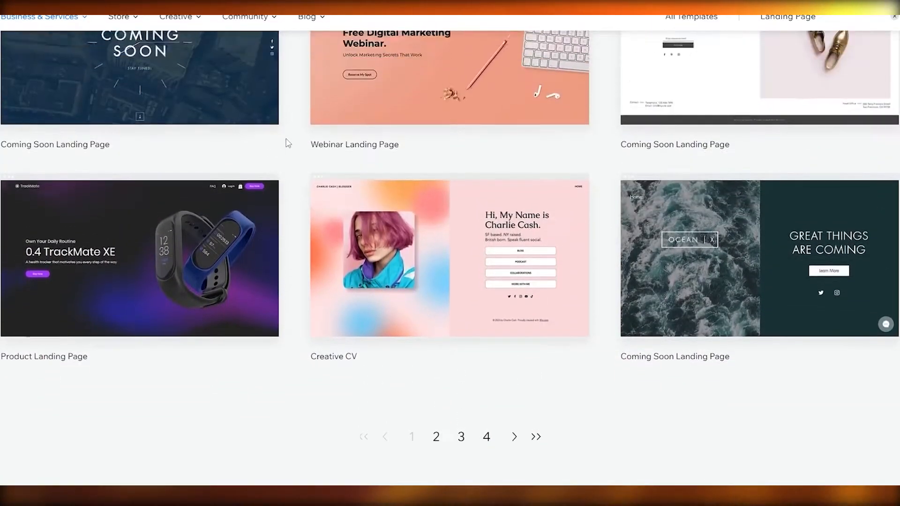
{"action": "scroll", "coordinate": [287, 143], "scroll_direction": "up", "scroll_amount": 1}
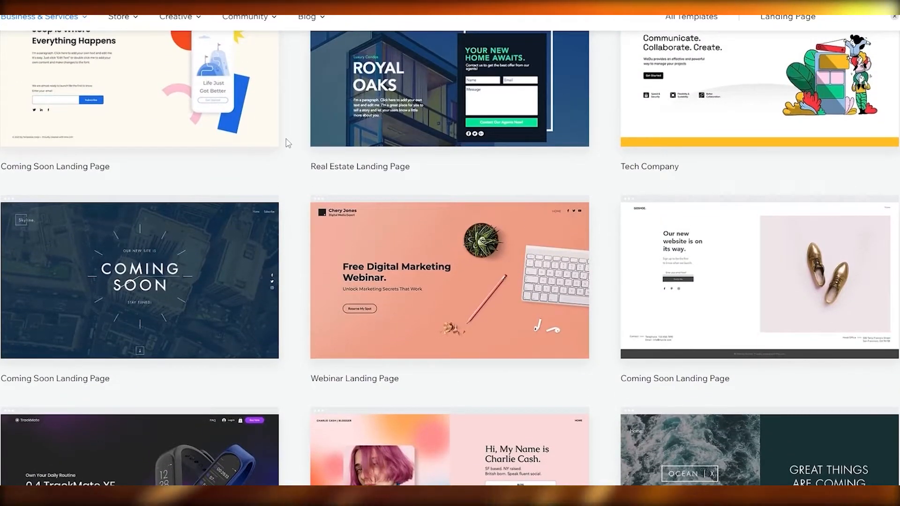
{"action": "scroll", "coordinate": [288, 143], "scroll_direction": "up", "scroll_amount": 5}
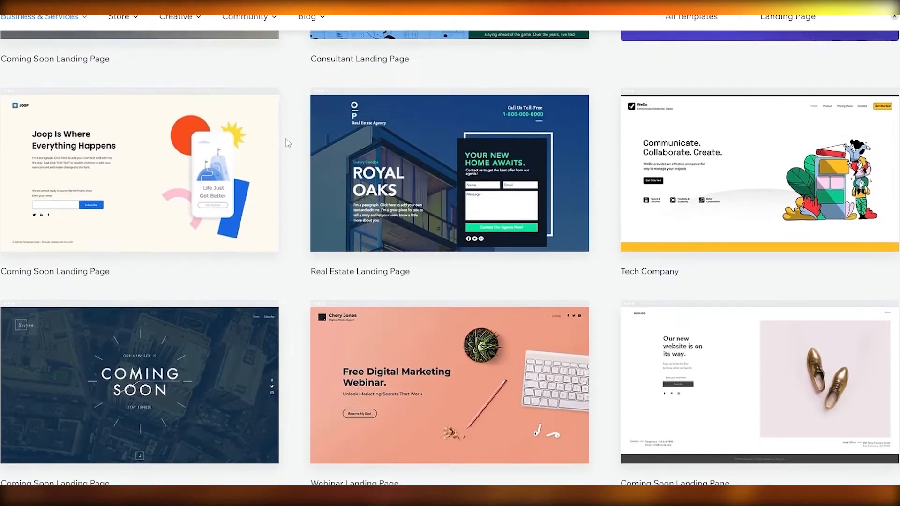
{"action": "scroll", "coordinate": [288, 143], "scroll_direction": "up", "scroll_amount": 2}
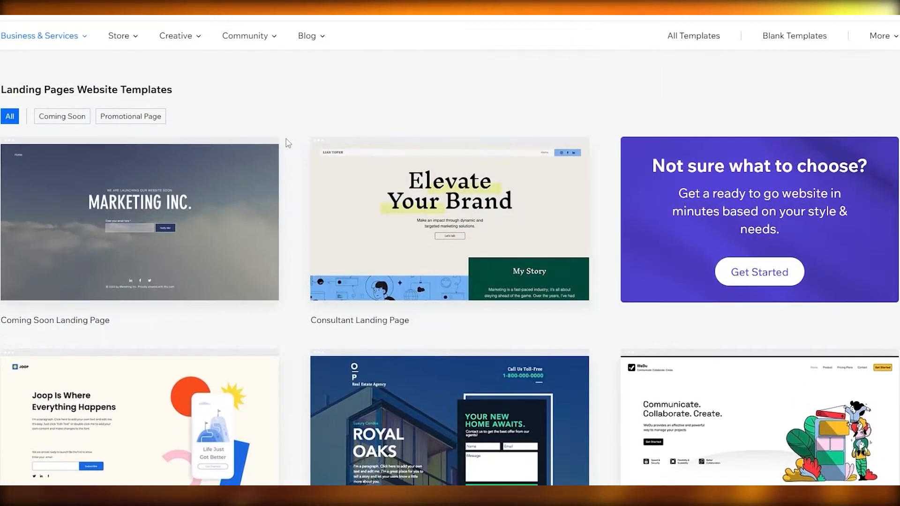
{"action": "scroll", "coordinate": [288, 143], "scroll_direction": "down", "scroll_amount": 5}
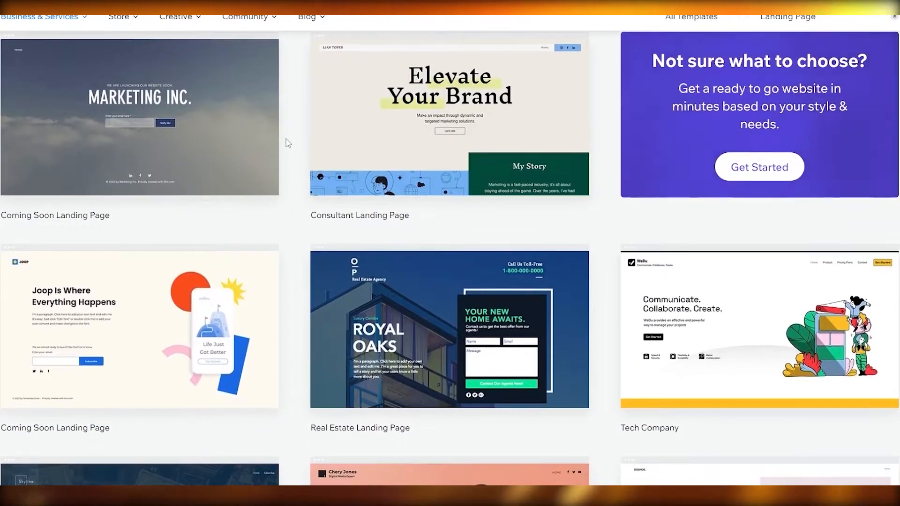
{"action": "scroll", "coordinate": [288, 143], "scroll_direction": "down", "scroll_amount": 12}
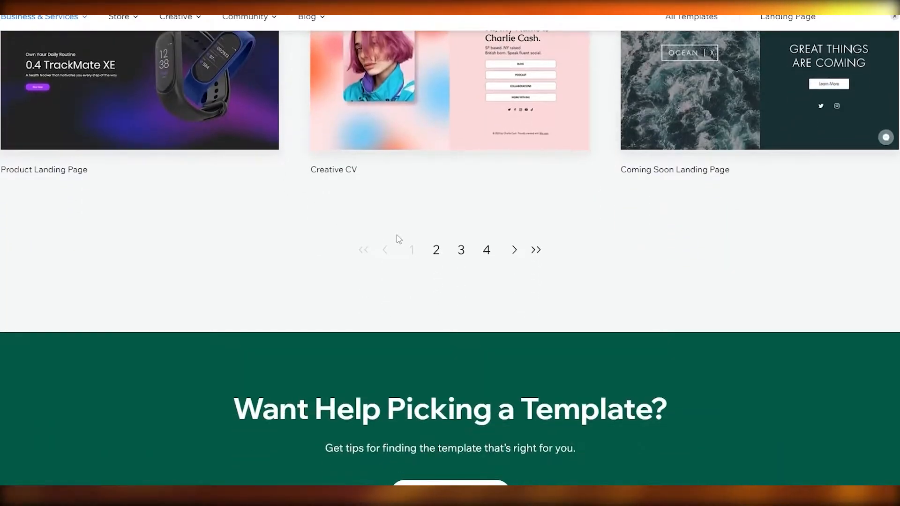
Go to page 2 of the landing page templates and examine the designs there
{"action": "left_click", "coordinate": [437, 251]}
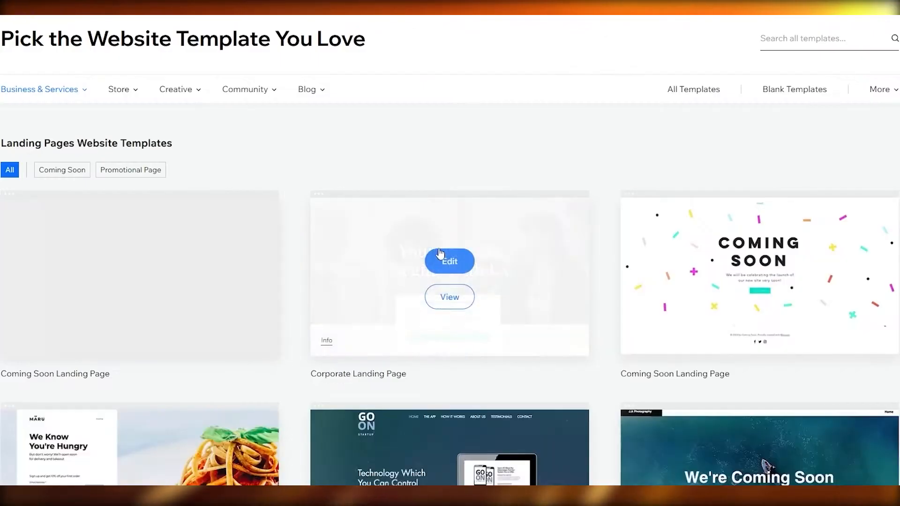
{"action": "scroll", "coordinate": [297, 187], "scroll_direction": "down", "scroll_amount": 5}
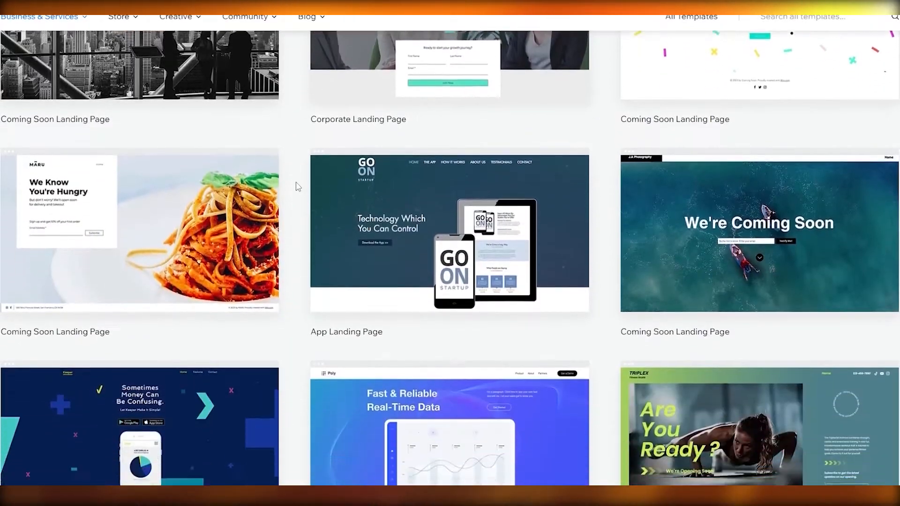
{"action": "scroll", "coordinate": [297, 187], "scroll_direction": "down", "scroll_amount": 6}
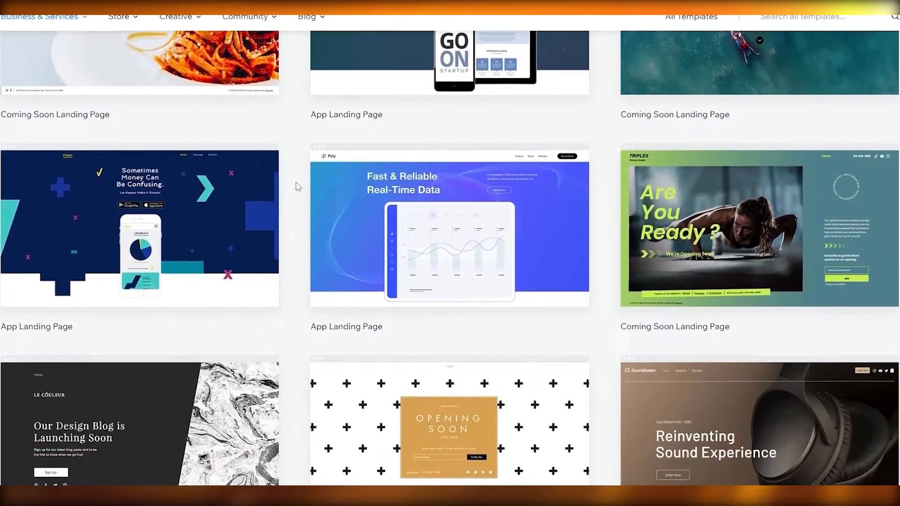
{"action": "scroll", "coordinate": [296, 187], "scroll_direction": "up", "scroll_amount": 4}
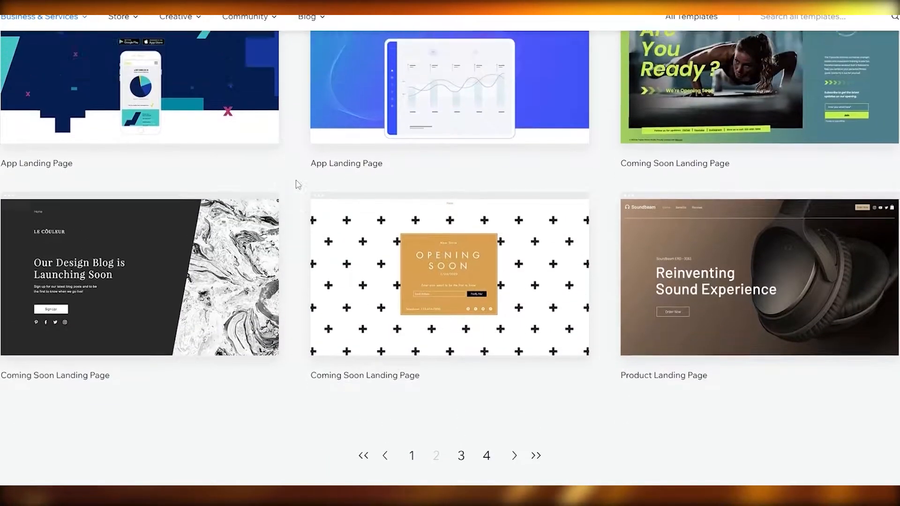
{"action": "scroll", "coordinate": [462, 356], "scroll_direction": "down", "scroll_amount": 5}
Go to page 3 of the landing page templates and examine the designs there
{"action": "left_click", "coordinate": [462, 357]}
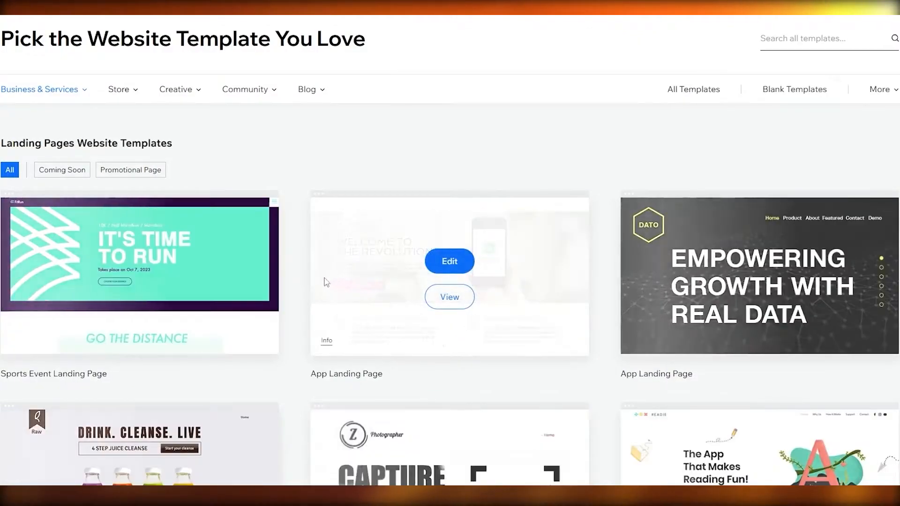
{"action": "scroll", "coordinate": [284, 254], "scroll_direction": "down", "scroll_amount": 4}
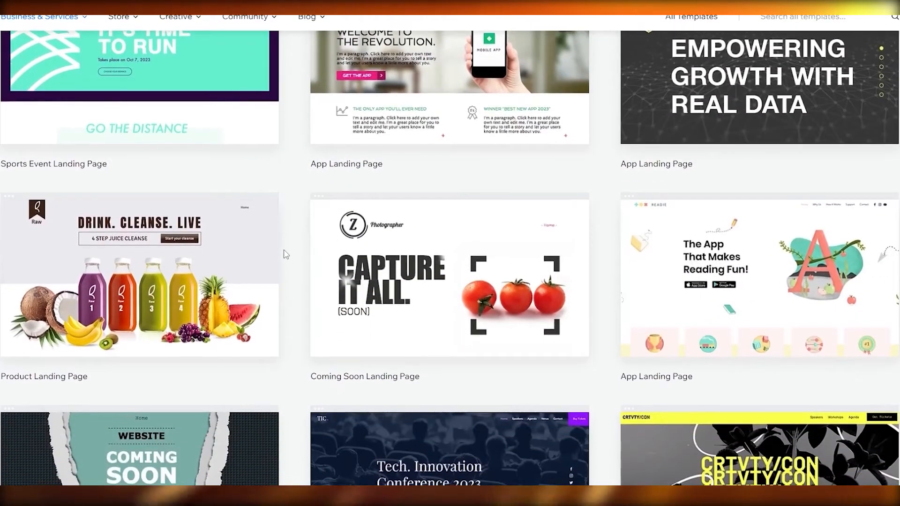
{"action": "scroll", "coordinate": [284, 254], "scroll_direction": "down", "scroll_amount": 6}
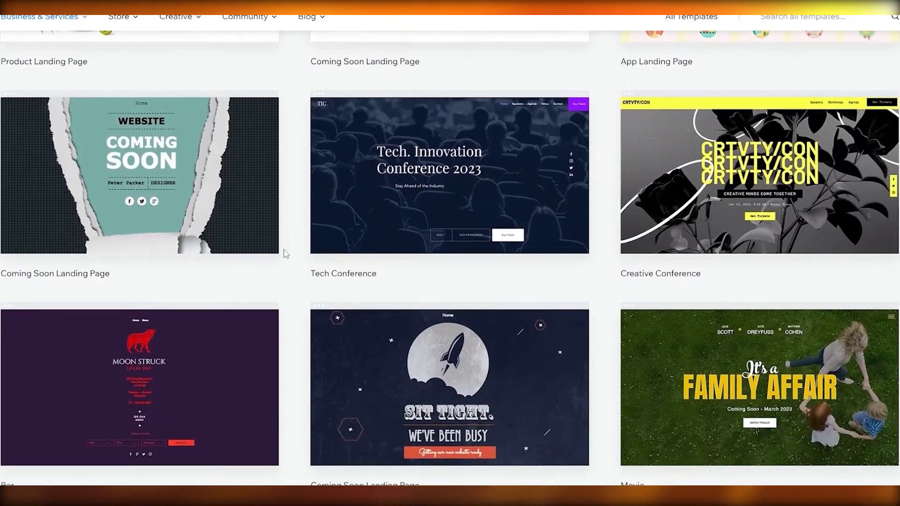
{"action": "scroll", "coordinate": [284, 255], "scroll_direction": "down", "scroll_amount": 2}
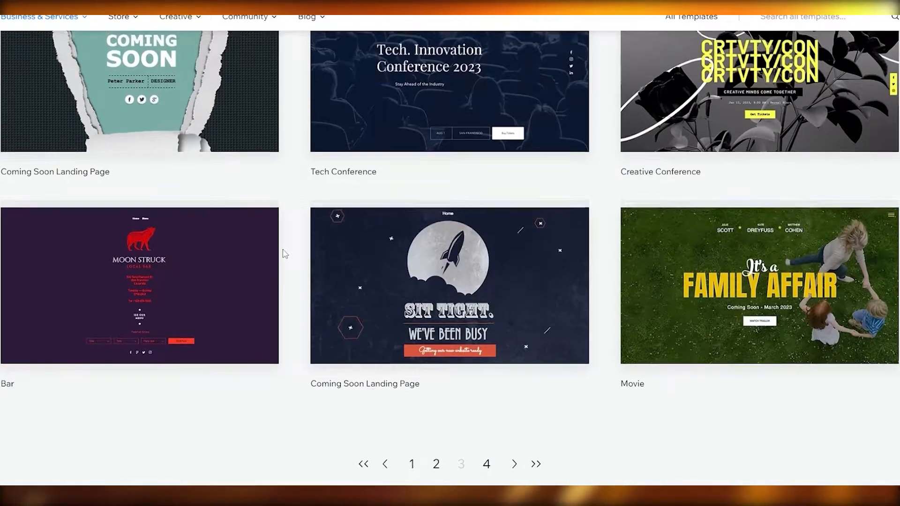
{"action": "scroll", "coordinate": [285, 253], "scroll_direction": "up", "scroll_amount": 4}
{"action": "scroll", "coordinate": [285, 254], "scroll_direction": "up", "scroll_amount": 2}
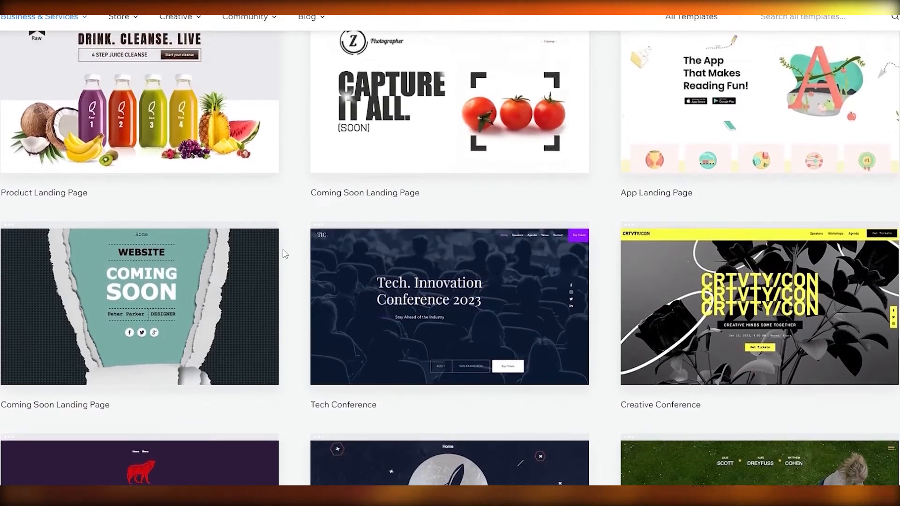
{"action": "scroll", "coordinate": [284, 254], "scroll_direction": "down", "scroll_amount": 12}
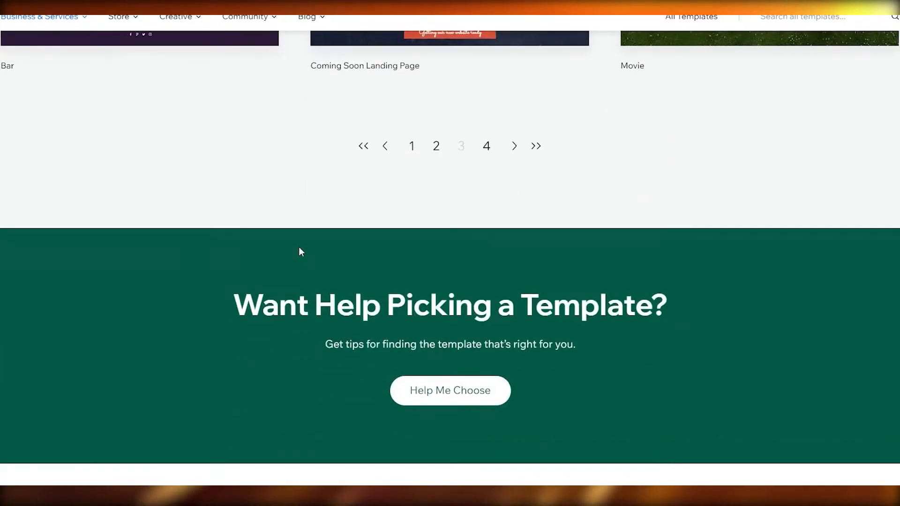
Go to page 4 of the landing page templates and examine the remaining designs
{"action": "left_click", "coordinate": [487, 147]}
{"action": "scroll", "coordinate": [557, 223], "scroll_direction": "down", "scroll_amount": 5}
{"action": "scroll", "coordinate": [562, 280], "scroll_direction": "up", "scroll_amount": 5}
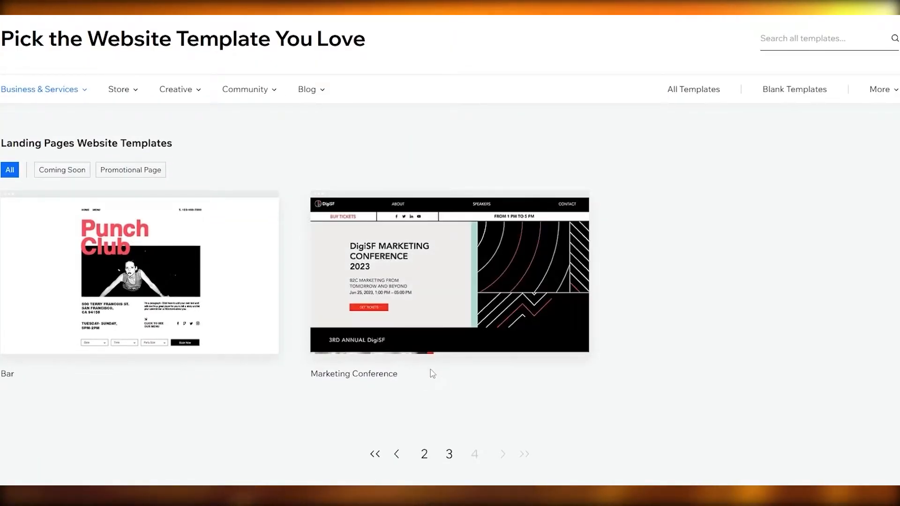
Return to page 2 of the landing page templates and preview the dark blue Keeper app landing page template
{"action": "left_click", "coordinate": [425, 461]}
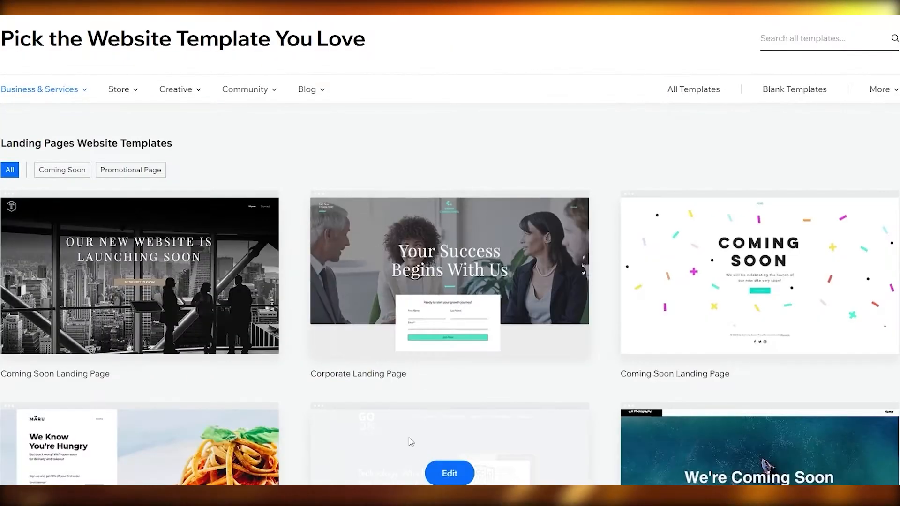
{"action": "scroll", "coordinate": [291, 375], "scroll_direction": "down", "scroll_amount": 8}
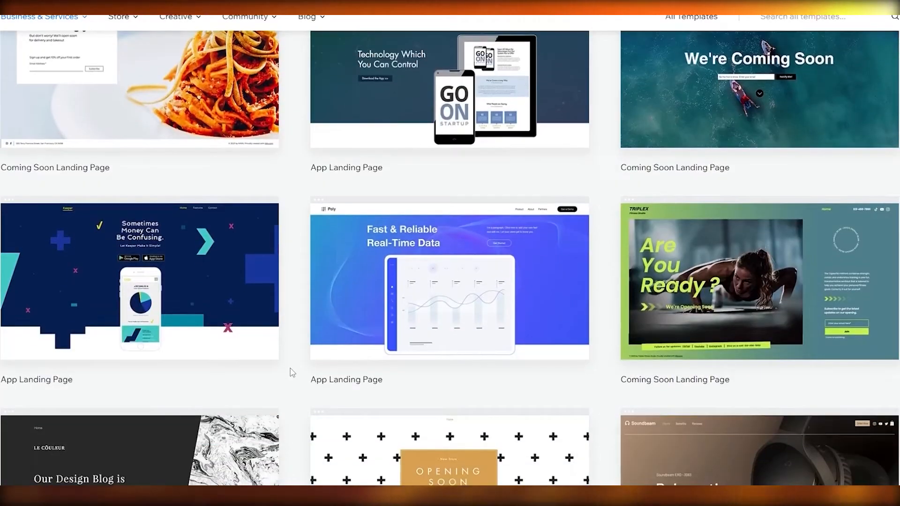
{"action": "scroll", "coordinate": [291, 373], "scroll_direction": "down", "scroll_amount": 3}
{"action": "mouse_move", "coordinate": [177, 201]}
{"action": "scroll", "coordinate": [155, 215], "scroll_direction": "up", "scroll_amount": 1}
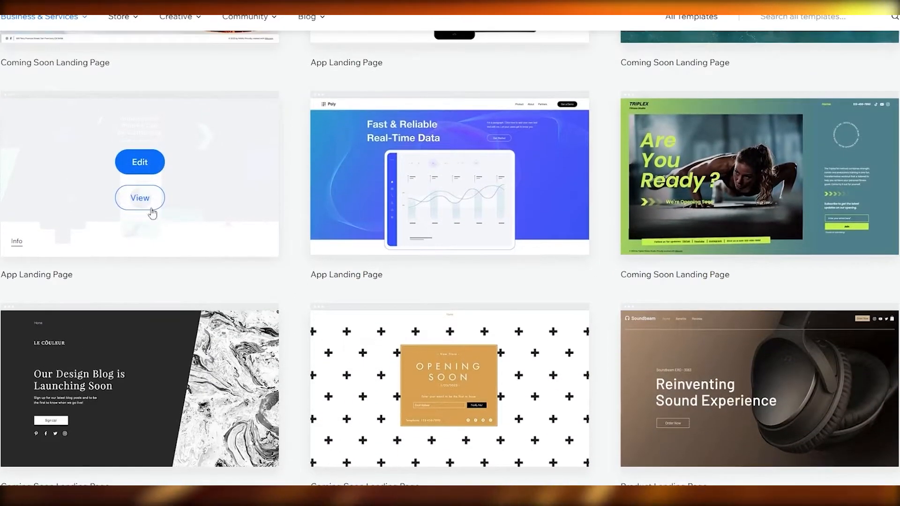
{"action": "left_click", "coordinate": [150, 207]}
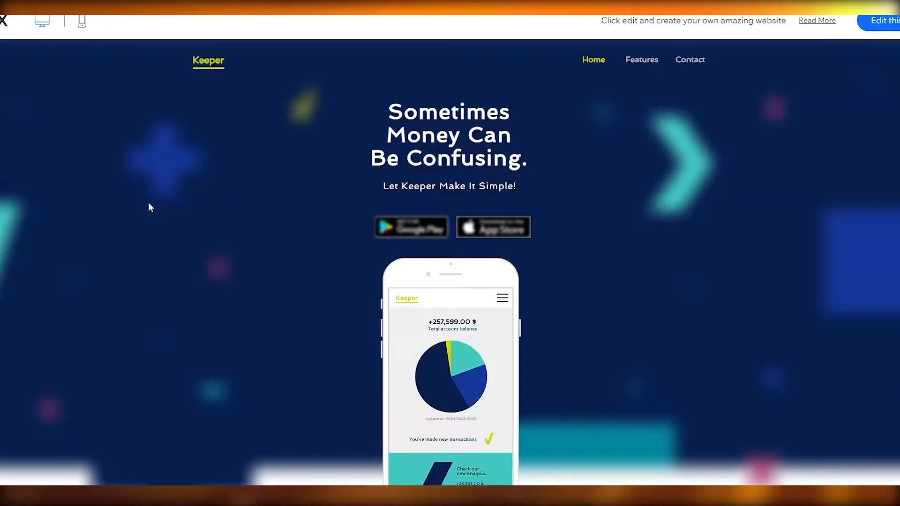
Examine the Keeper template preview from its hero section through the feature sections to the contact area
{"action": "scroll", "coordinate": [164, 201], "scroll_direction": "down", "scroll_amount": 4}
{"action": "scroll", "coordinate": [227, 206], "scroll_direction": "down", "scroll_amount": 15}
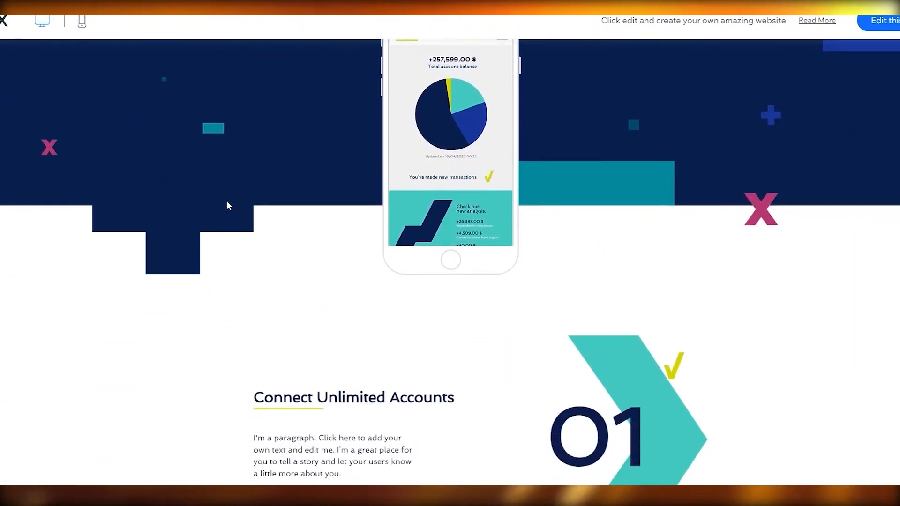
{"action": "scroll", "coordinate": [231, 206], "scroll_direction": "down", "scroll_amount": 10}
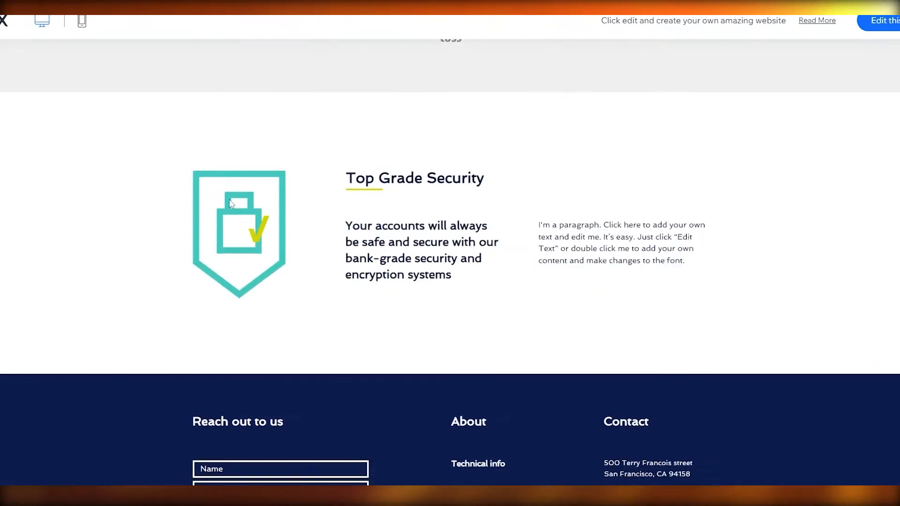
{"action": "scroll", "coordinate": [231, 213], "scroll_direction": "up", "scroll_amount": 20}
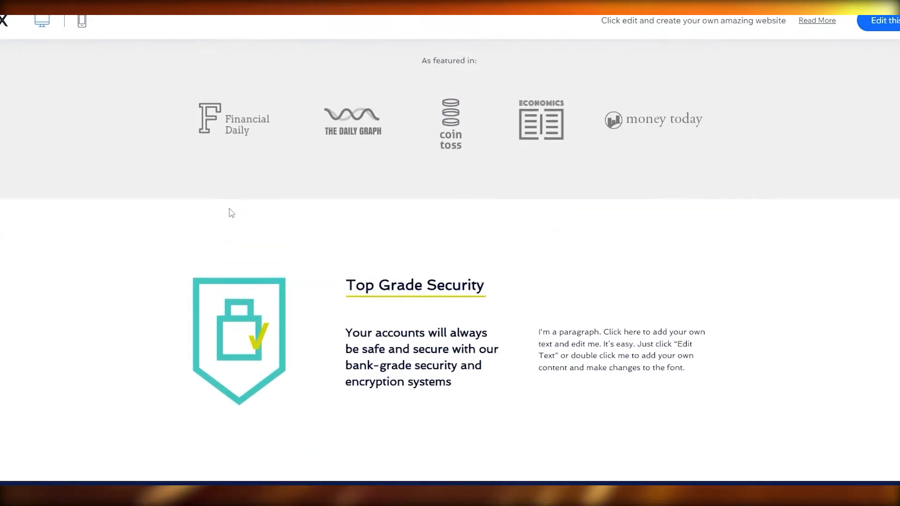
{"action": "scroll", "coordinate": [231, 218], "scroll_direction": "up", "scroll_amount": 5}
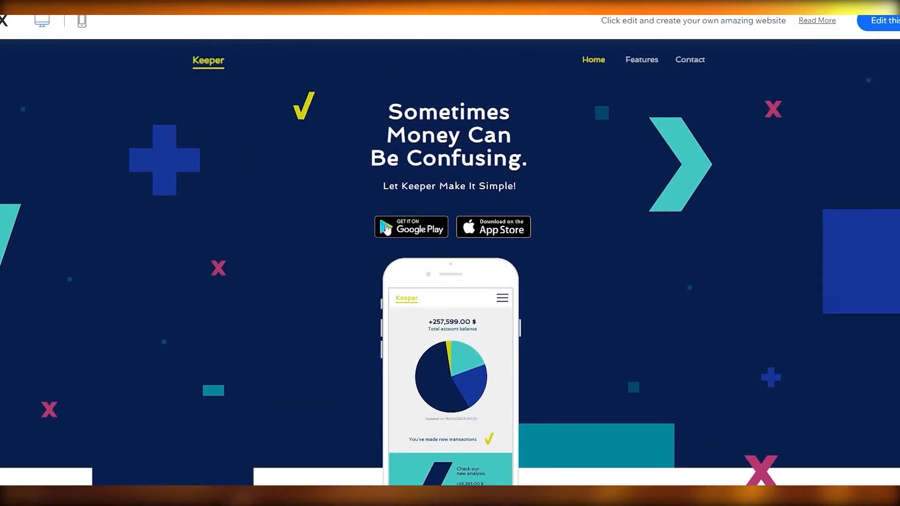
{"action": "scroll", "coordinate": [389, 133], "scroll_direction": "down", "scroll_amount": 2}
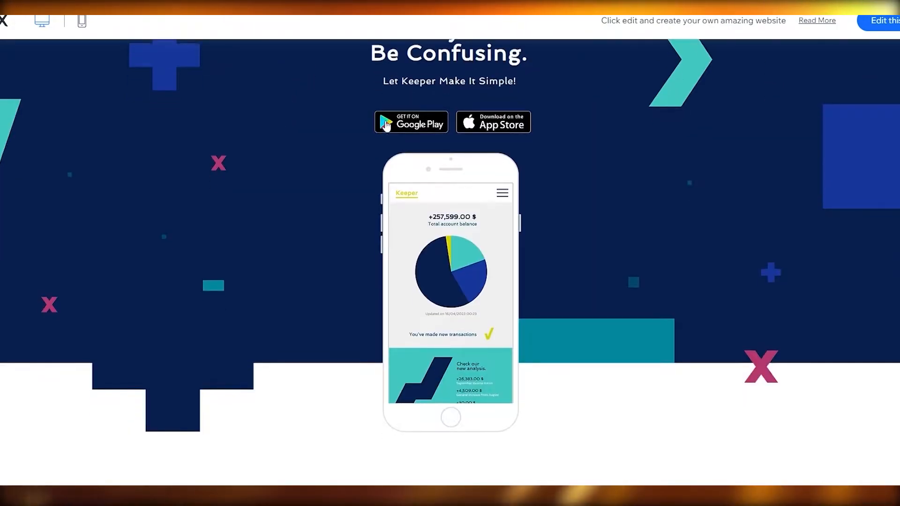
{"action": "scroll", "coordinate": [388, 135], "scroll_direction": "up", "scroll_amount": 2}
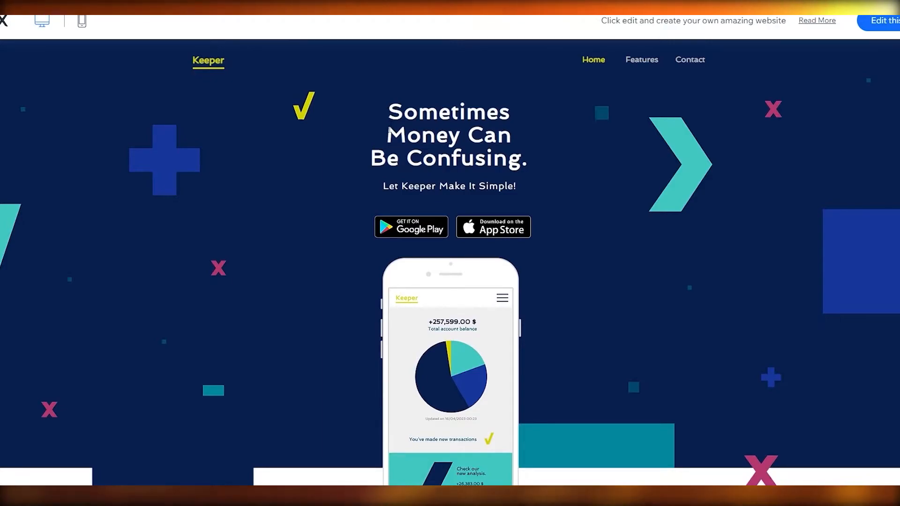
{"action": "scroll", "coordinate": [412, 232], "scroll_direction": "down", "scroll_amount": 3}
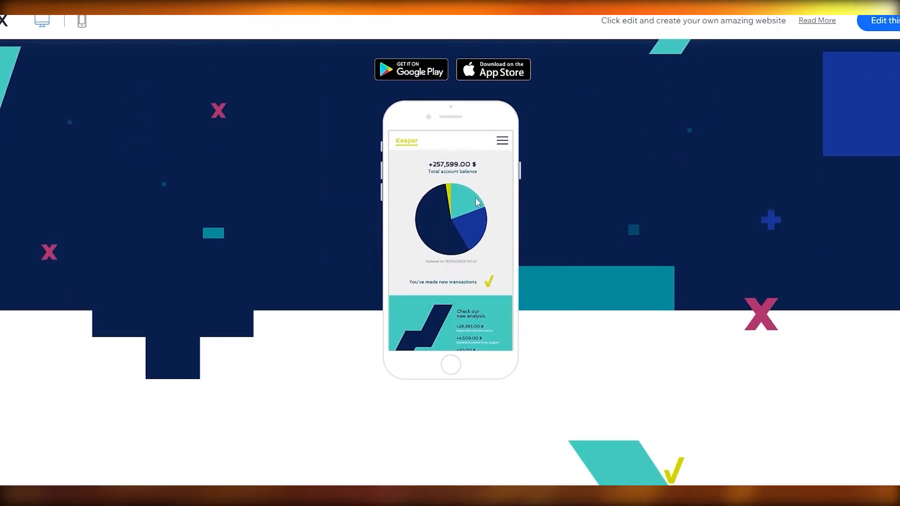
{"action": "scroll", "coordinate": [476, 198], "scroll_direction": "down", "scroll_amount": 2}
{"action": "scroll", "coordinate": [477, 202], "scroll_direction": "up", "scroll_amount": 4}
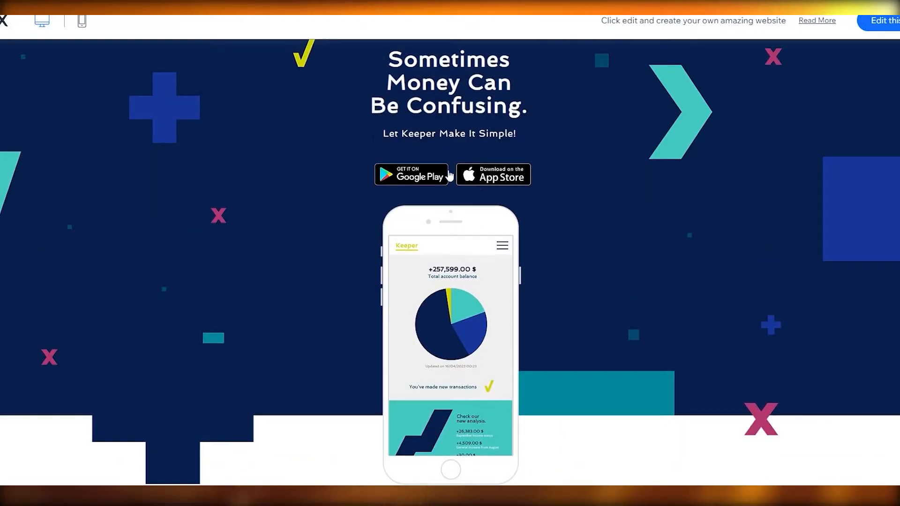
{"action": "scroll", "coordinate": [405, 200], "scroll_direction": "down", "scroll_amount": 4}
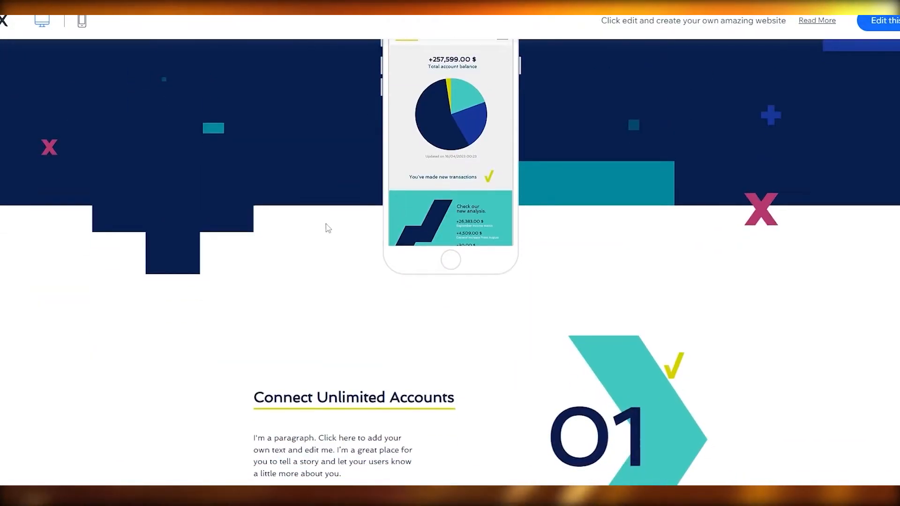
{"action": "scroll", "coordinate": [227, 221], "scroll_direction": "down", "scroll_amount": 4}
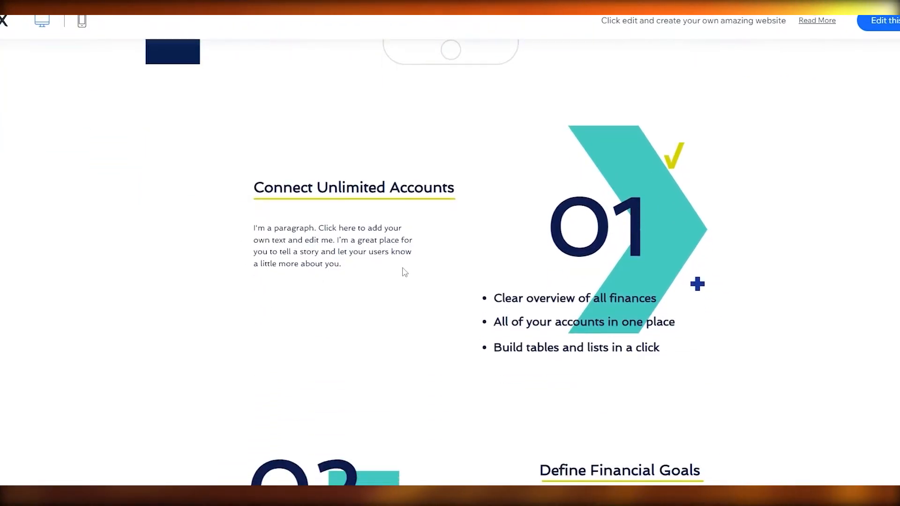
{"action": "scroll", "coordinate": [406, 272], "scroll_direction": "down", "scroll_amount": 7}
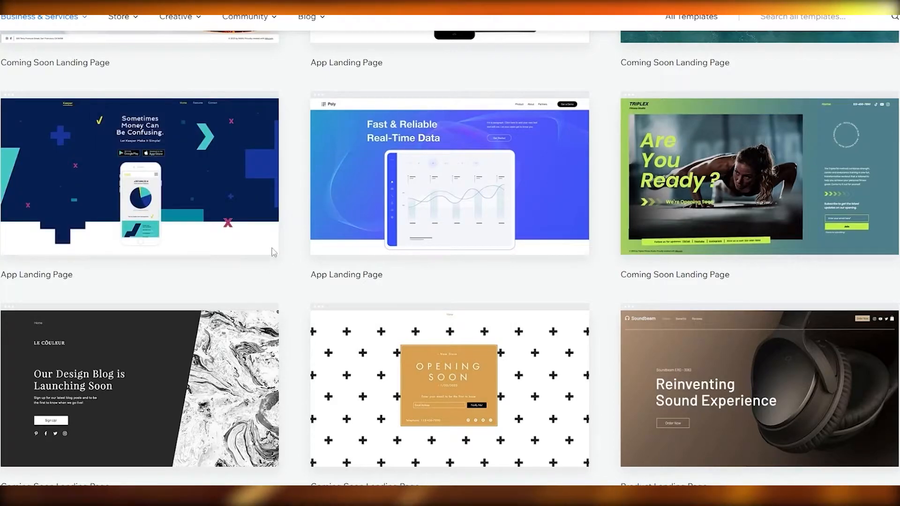
Look through the landing page templates on pages 2 and 1 again for an alternative design
{"action": "scroll", "coordinate": [274, 252], "scroll_direction": "down", "scroll_amount": 3}
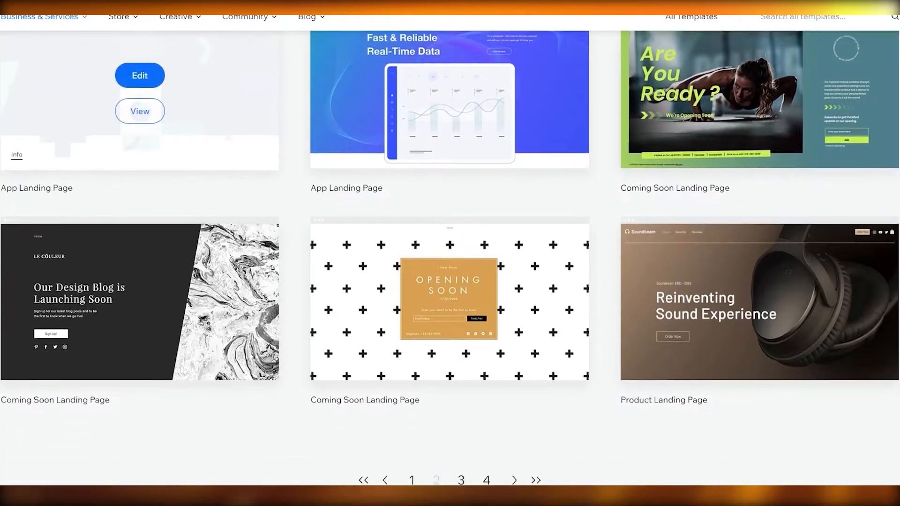
{"action": "scroll", "coordinate": [269, 249], "scroll_direction": "up", "scroll_amount": 4}
{"action": "scroll", "coordinate": [291, 270], "scroll_direction": "up", "scroll_amount": 10}
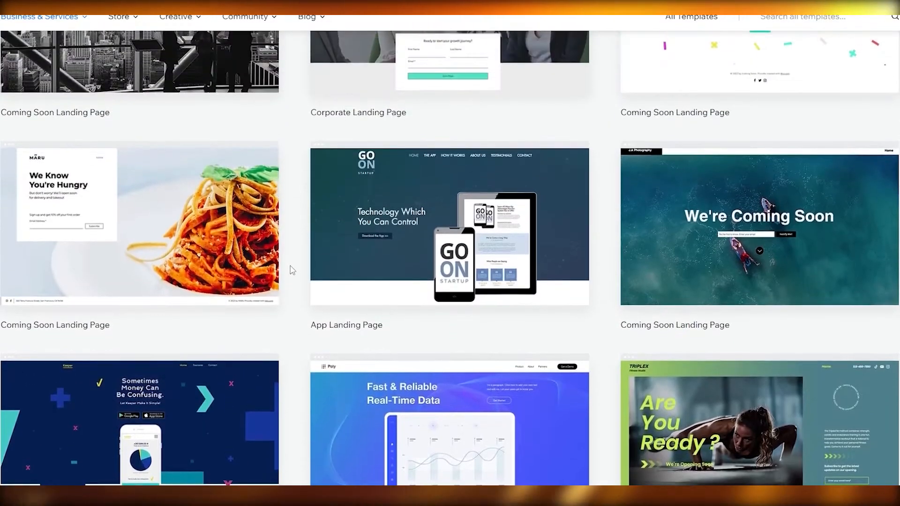
{"action": "mouse_move", "coordinate": [271, 235]}
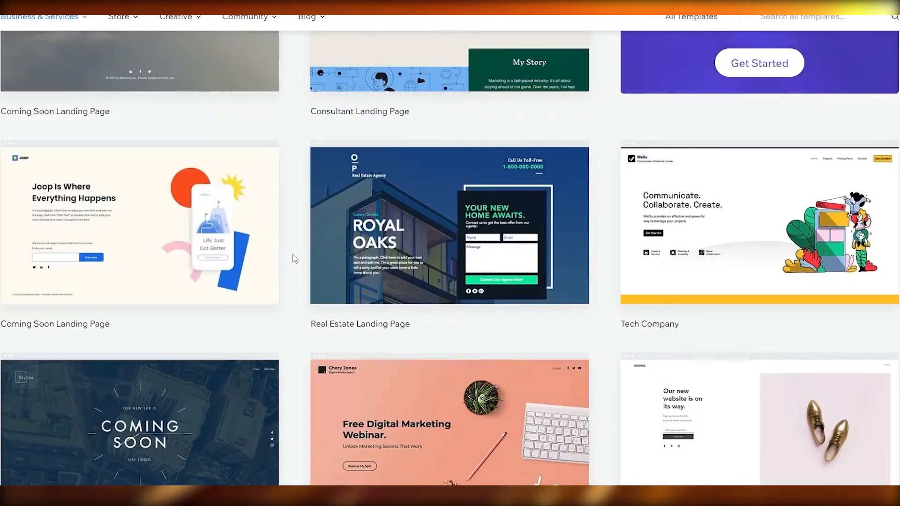
{"action": "scroll", "coordinate": [289, 252], "scroll_direction": "down", "scroll_amount": 1}
{"action": "scroll", "coordinate": [289, 251], "scroll_direction": "up", "scroll_amount": 4}
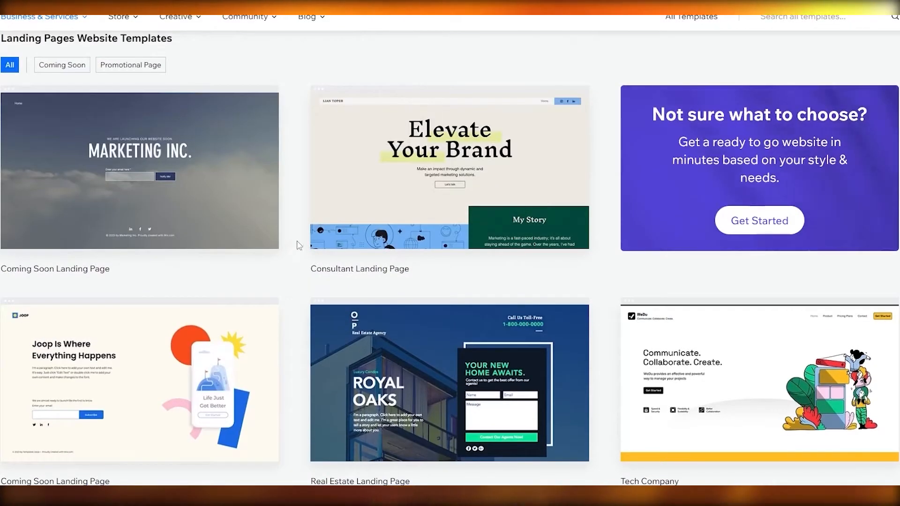
{"action": "scroll", "coordinate": [308, 227], "scroll_direction": "down", "scroll_amount": 9}
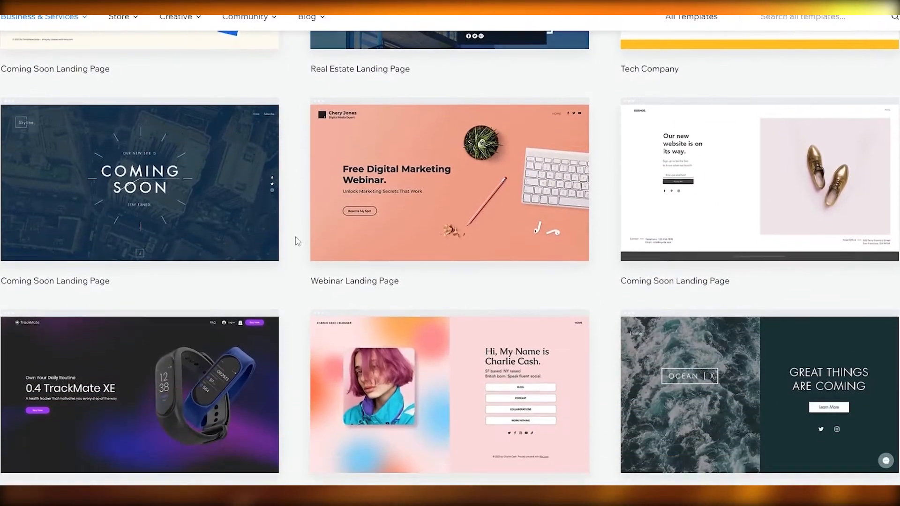
{"action": "scroll", "coordinate": [172, 298], "scroll_direction": "down", "scroll_amount": 3}
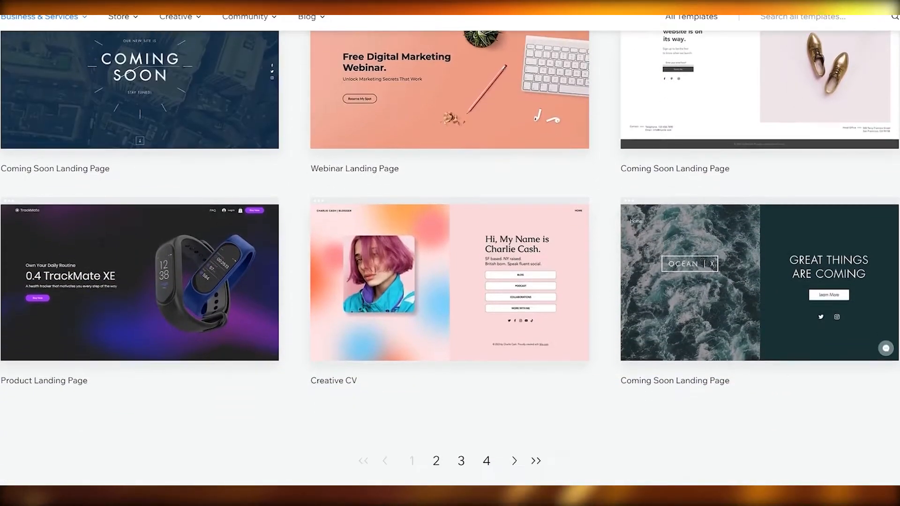
Preview the Creative CV template, open it for editing, and dismiss the editor's introductory overlay
{"action": "scroll", "coordinate": [522, 343], "scroll_direction": "up", "scroll_amount": 1}
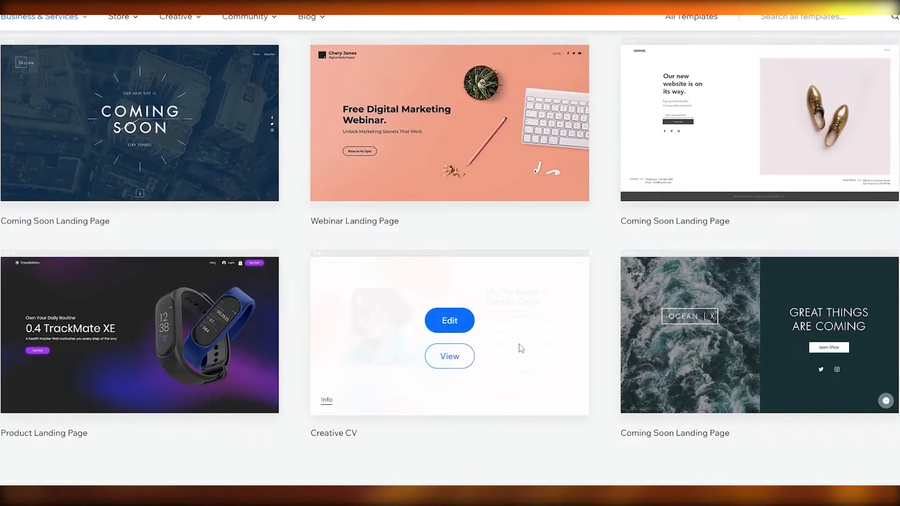
{"action": "left_click", "coordinate": [438, 355]}
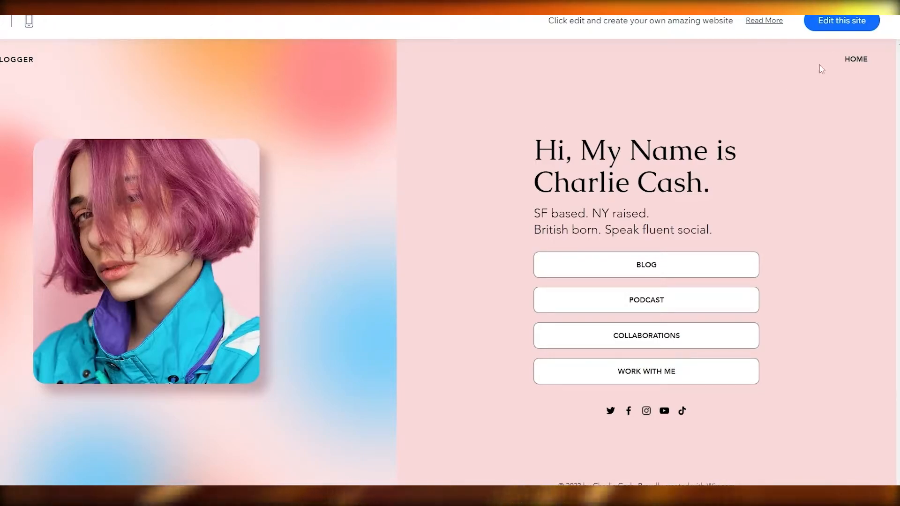
{"action": "left_click", "coordinate": [833, 24]}
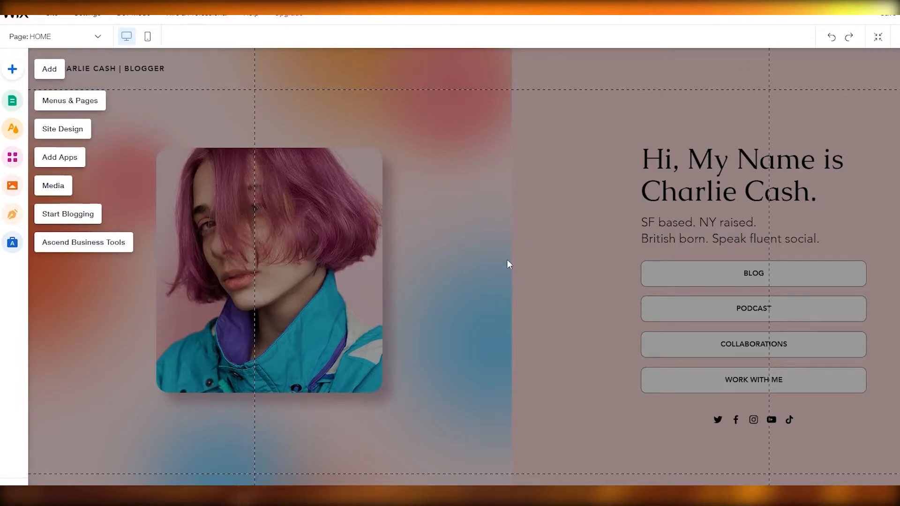
{"action": "left_click", "coordinate": [507, 241]}
Look over the template's home page in the editor from its header to its footer
{"action": "scroll", "coordinate": [507, 241], "scroll_direction": "down", "scroll_amount": 1}
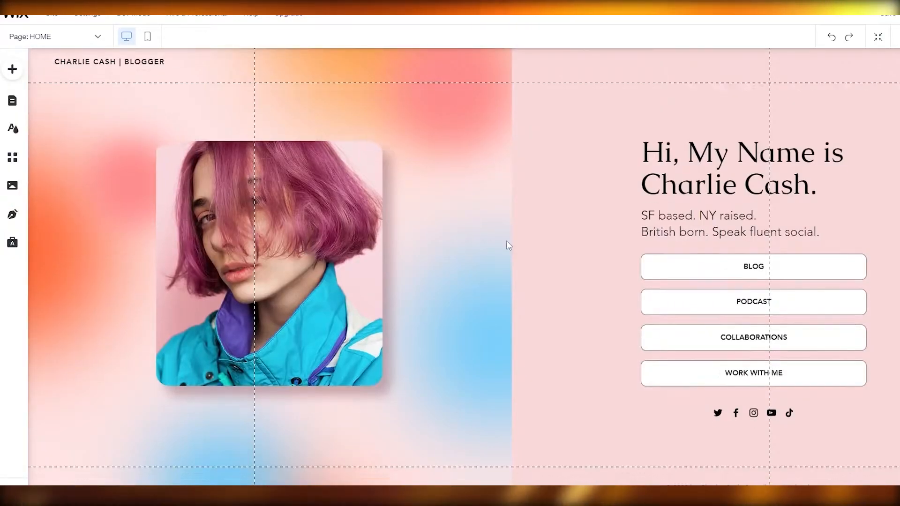
{"action": "scroll", "coordinate": [507, 241], "scroll_direction": "up", "scroll_amount": 1}
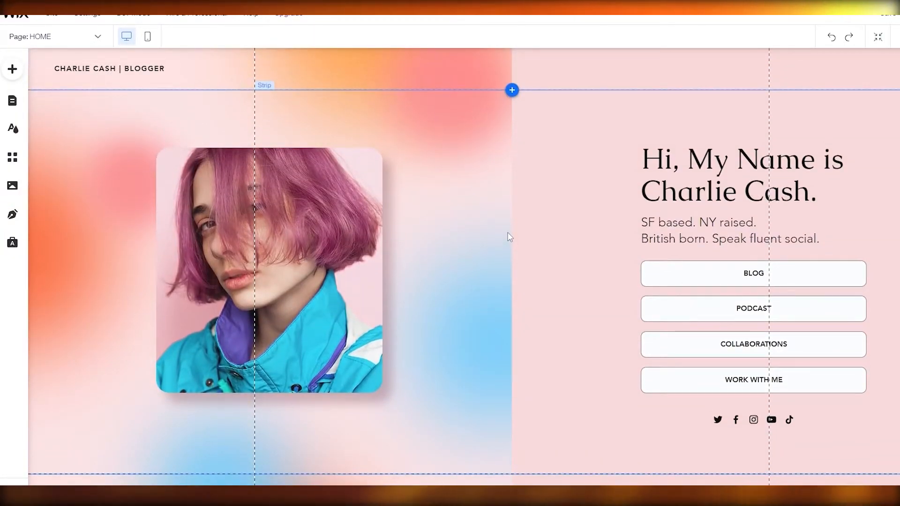
{"action": "scroll", "coordinate": [510, 233], "scroll_direction": "down", "scroll_amount": 1}
{"action": "scroll", "coordinate": [510, 233], "scroll_direction": "up", "scroll_amount": 1}
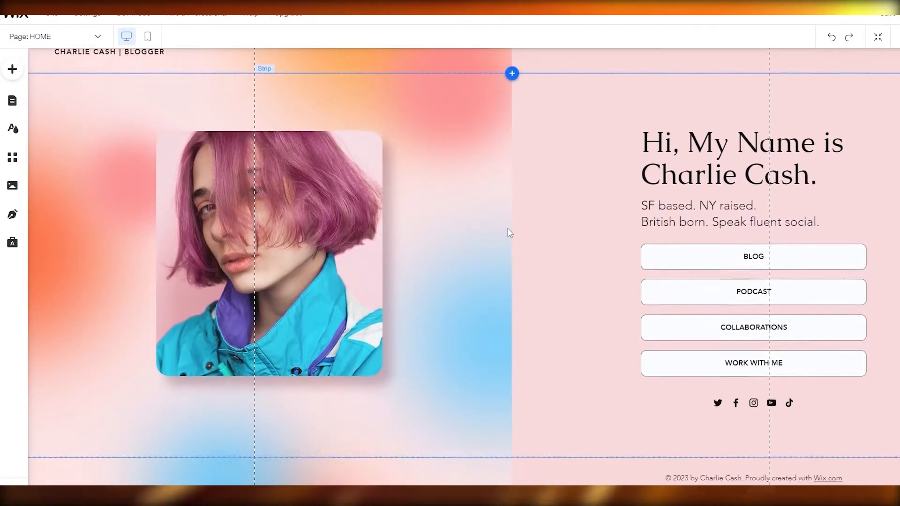
{"action": "scroll", "coordinate": [509, 233], "scroll_direction": "down", "scroll_amount": 1}
{"action": "scroll", "coordinate": [510, 233], "scroll_direction": "up", "scroll_amount": 1}
{"action": "scroll", "coordinate": [510, 233], "scroll_direction": "down", "scroll_amount": 1}
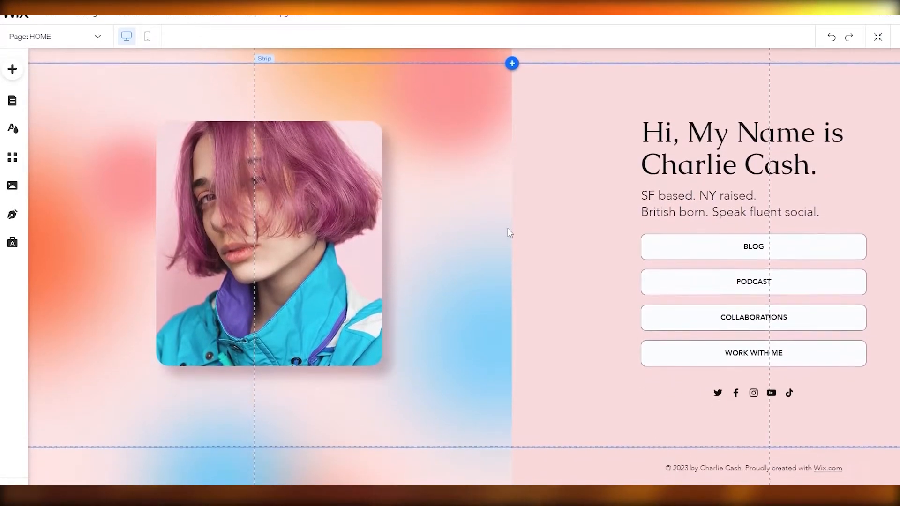
{"action": "scroll", "coordinate": [510, 233], "scroll_direction": "up", "scroll_amount": 1}
{"action": "scroll", "coordinate": [510, 233], "scroll_direction": "down", "scroll_amount": 1}
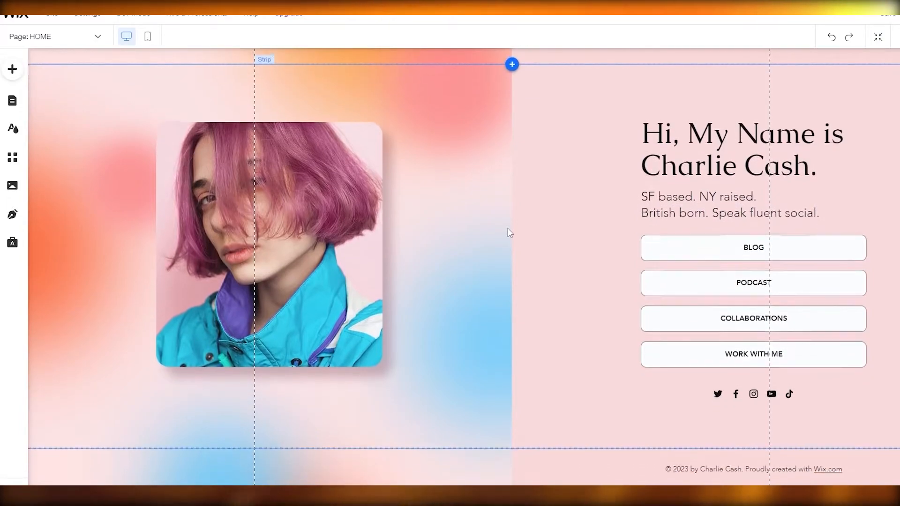
{"action": "scroll", "coordinate": [511, 233], "scroll_direction": "up", "scroll_amount": 1}
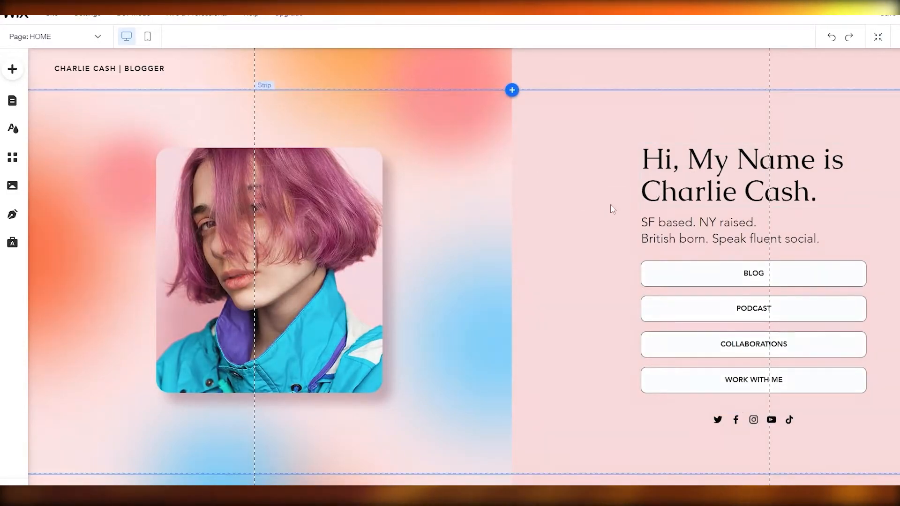
Select the main strip of the home page and open its background settings
{"action": "left_click", "coordinate": [861, 147]}
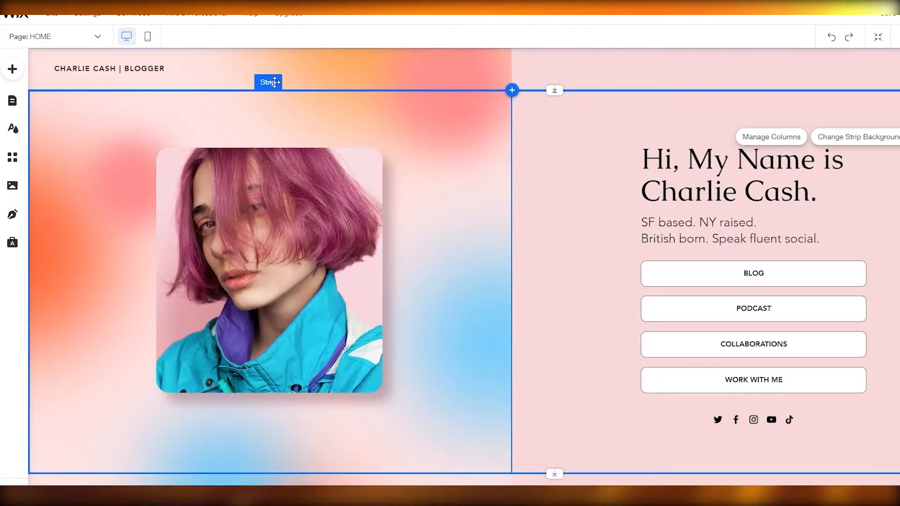
{"action": "left_click_drag", "start_coordinate": [270, 83], "coordinate": [373, 82]}
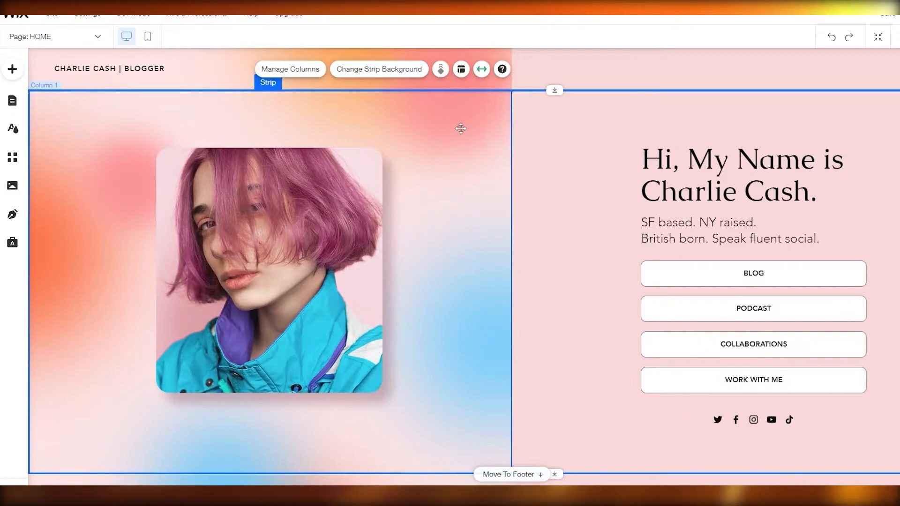
{"action": "left_click", "coordinate": [336, 70]}
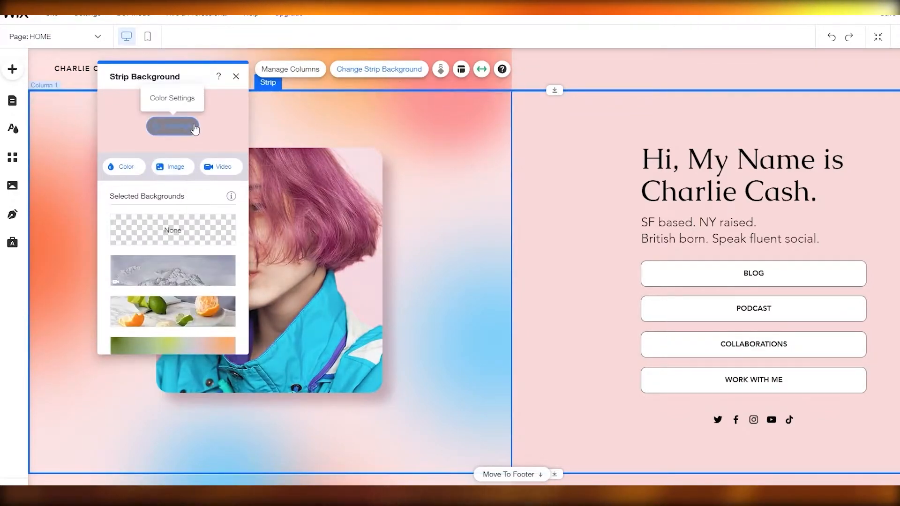
Replace the home page's portrait image with crew-cut-for-men-500x333.jpg, uploaded from the computer's Pictures folder
{"action": "left_click", "coordinate": [322, 238]}
{"action": "left_click", "coordinate": [328, 241]}
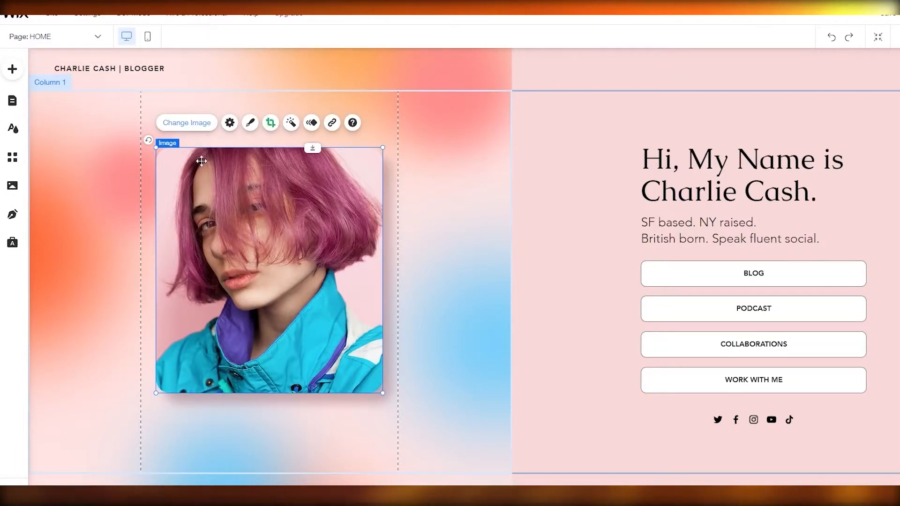
{"action": "left_click", "coordinate": [205, 123]}
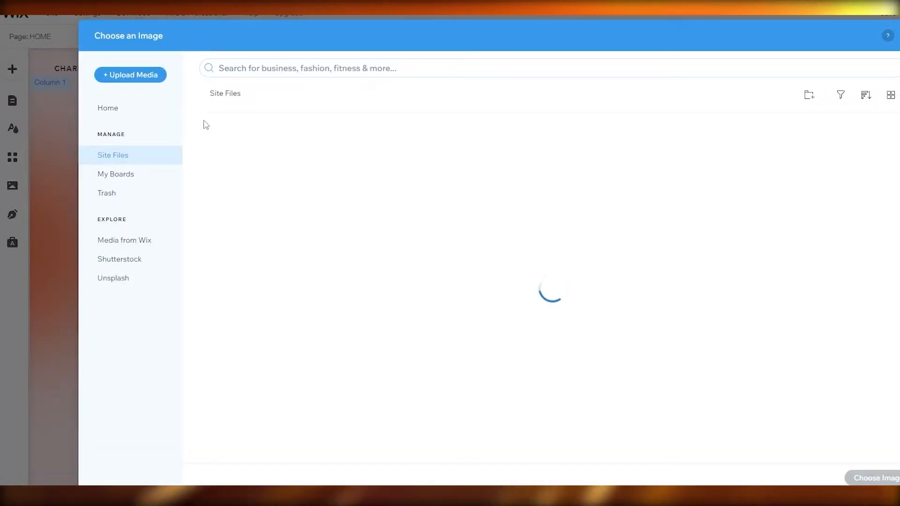
{"action": "left_click", "coordinate": [160, 76]}
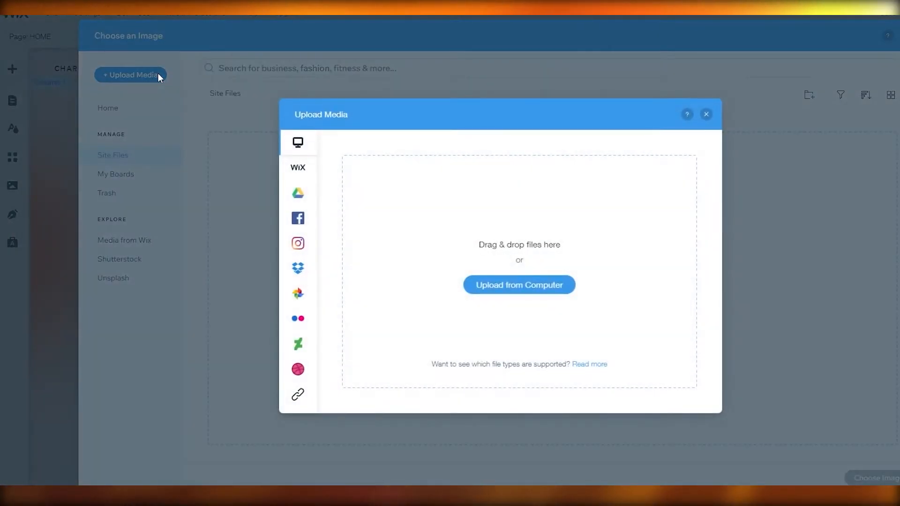
{"action": "left_click", "coordinate": [496, 287]}
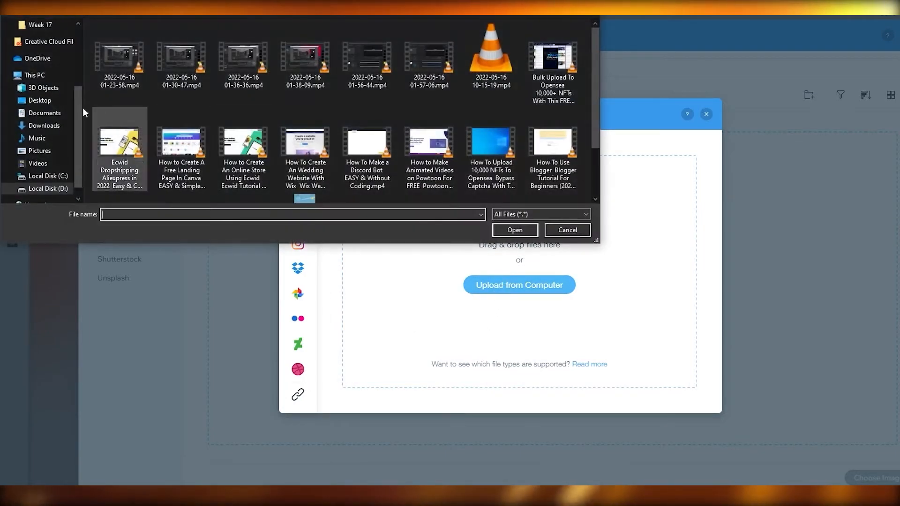
{"action": "scroll", "coordinate": [47, 50], "scroll_direction": "up", "scroll_amount": 4}
{"action": "left_click", "coordinate": [40, 62]}
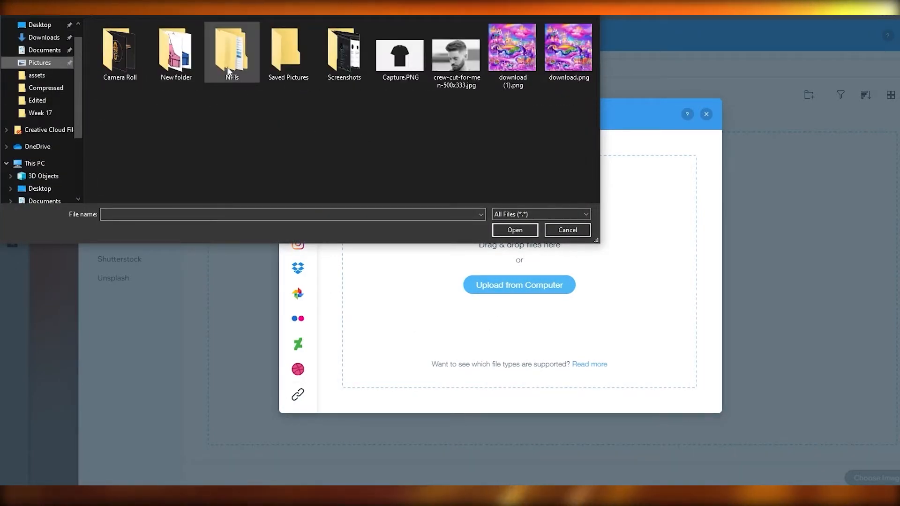
{"action": "double_click", "coordinate": [340, 61]}
{"action": "key", "text": "alt+Left"}
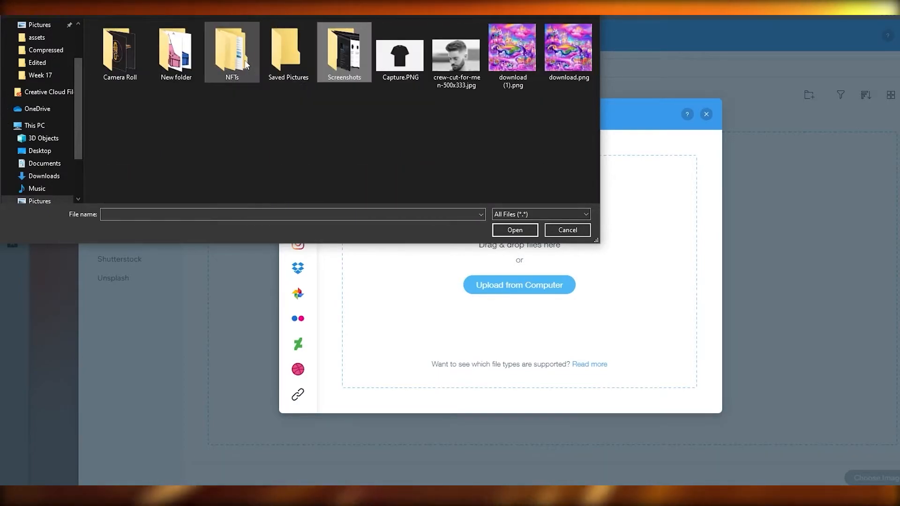
{"action": "double_click", "coordinate": [458, 70]}
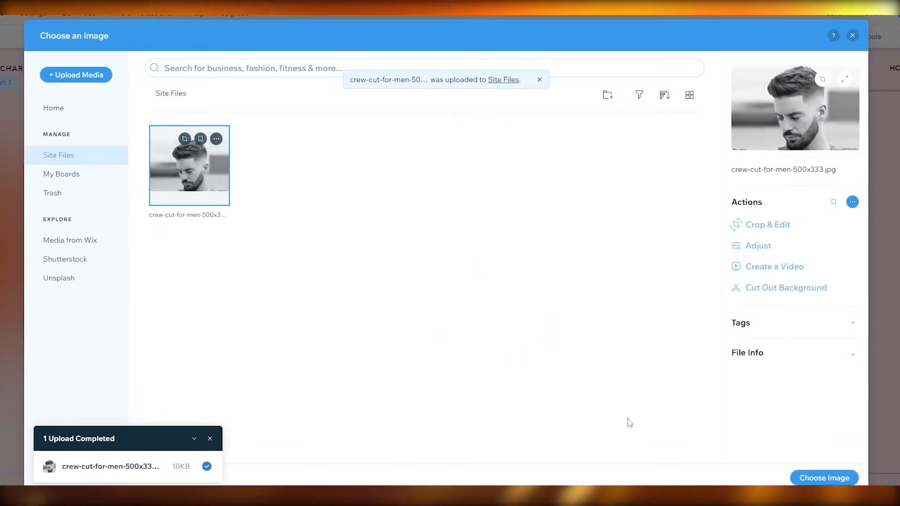
{"action": "left_click", "coordinate": [842, 477]}
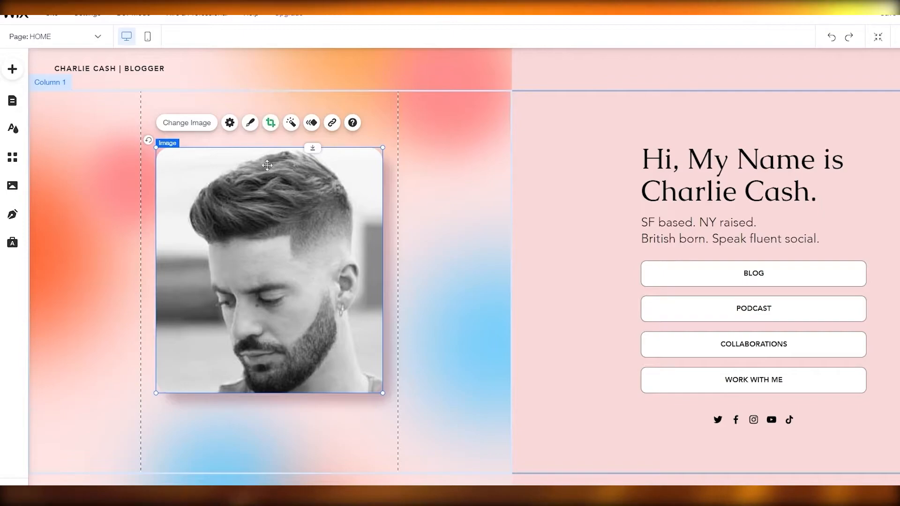
Adjust the new portrait's crop frame slightly and apply the crop
{"action": "left_click", "coordinate": [271, 122]}
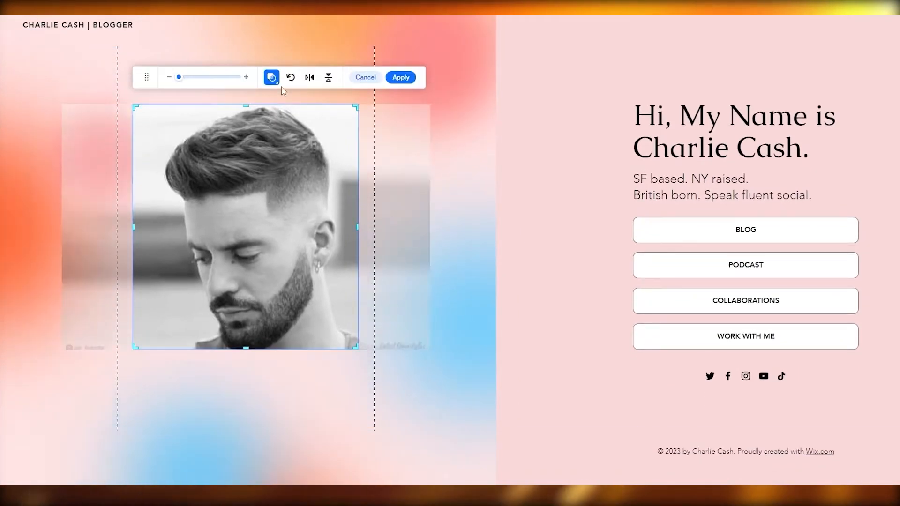
{"action": "left_click_drag", "start_coordinate": [197, 80], "coordinate": [169, 80]}
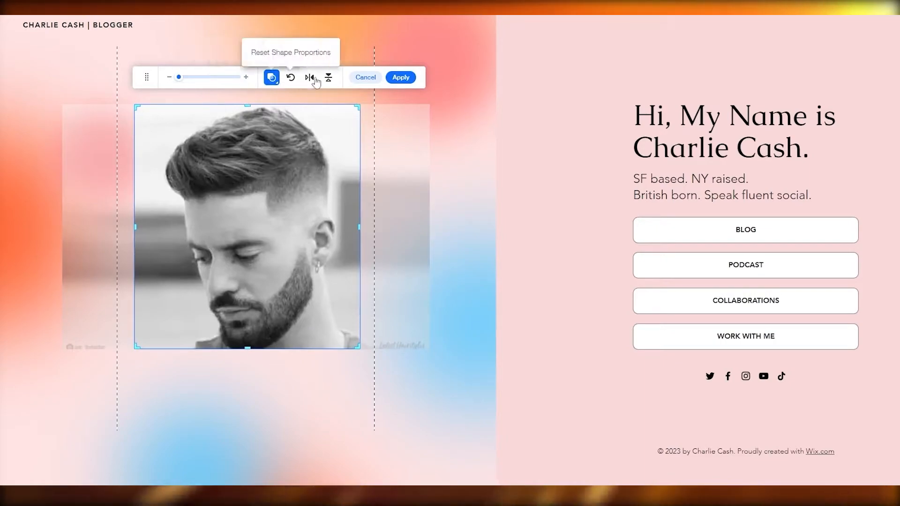
{"action": "left_click", "coordinate": [397, 79]}
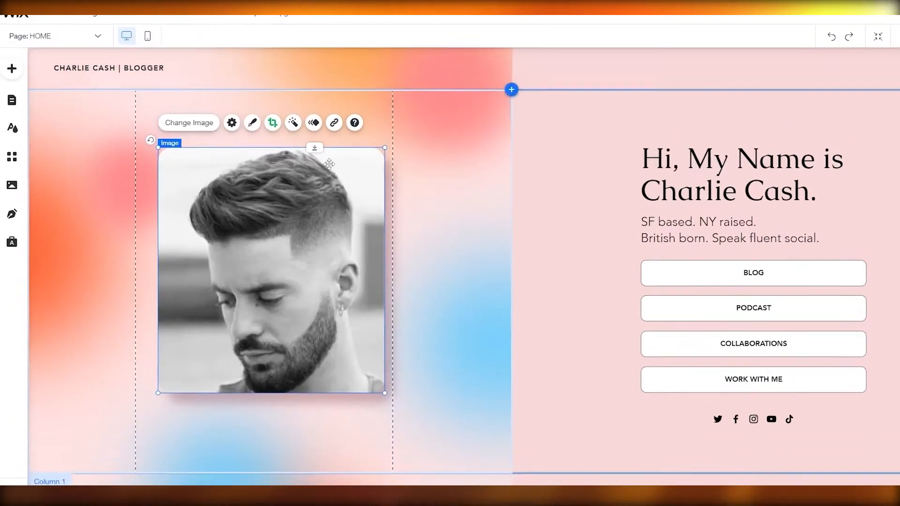
Try the Kennedy, Orca and Sangria filters on the portrait and set the filter back to None
{"action": "left_click", "coordinate": [294, 124]}
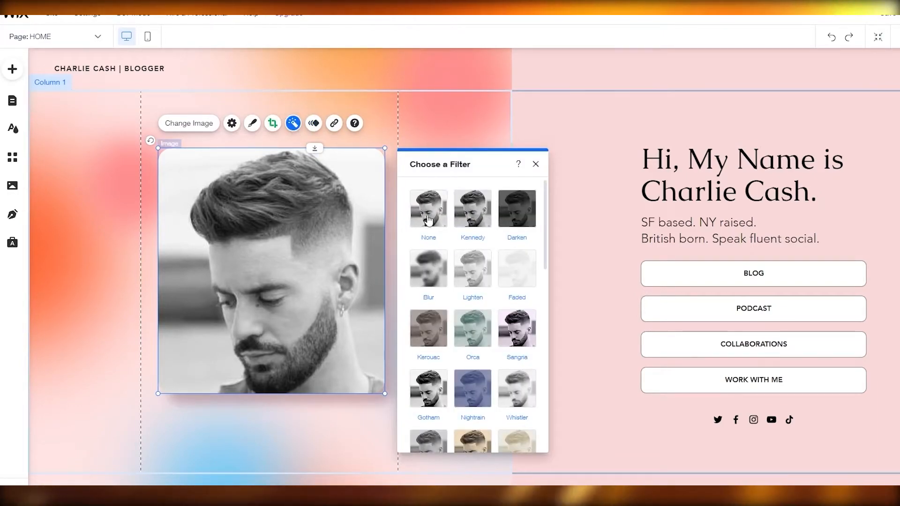
{"action": "left_click", "coordinate": [475, 219]}
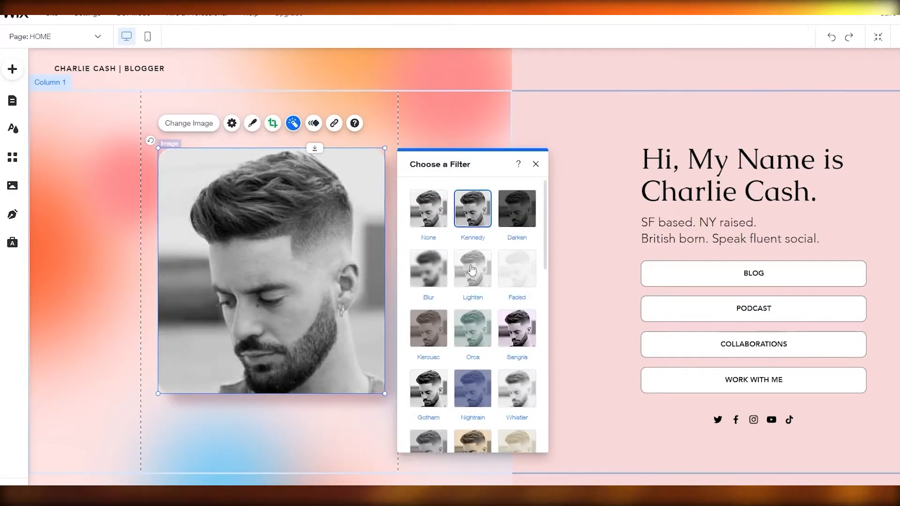
{"action": "left_click", "coordinate": [473, 328]}
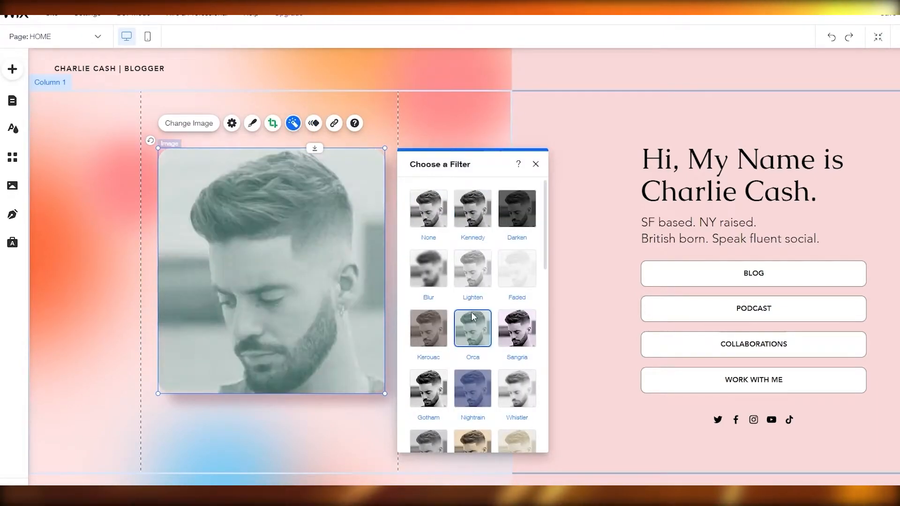
{"action": "left_click", "coordinate": [523, 328]}
{"action": "left_click", "coordinate": [429, 208]}
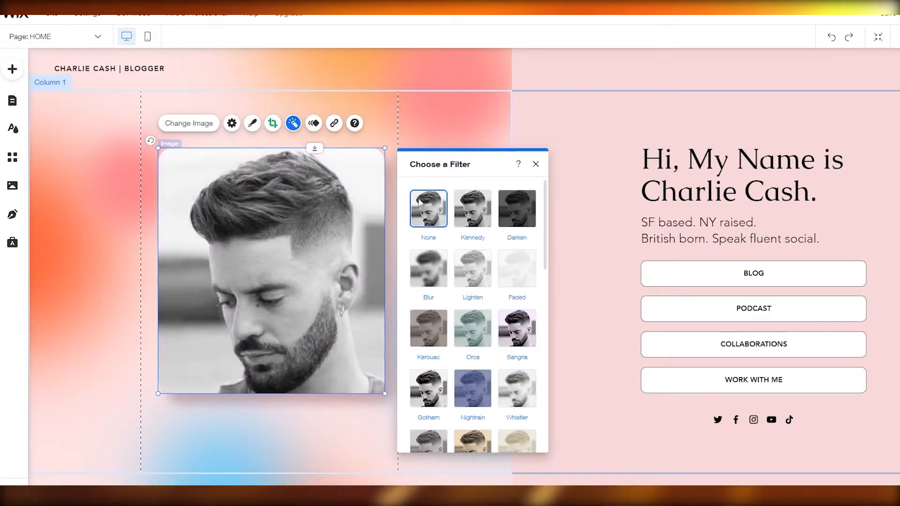
Give the portrait image the Fade-In animation
{"action": "left_click", "coordinate": [314, 124]}
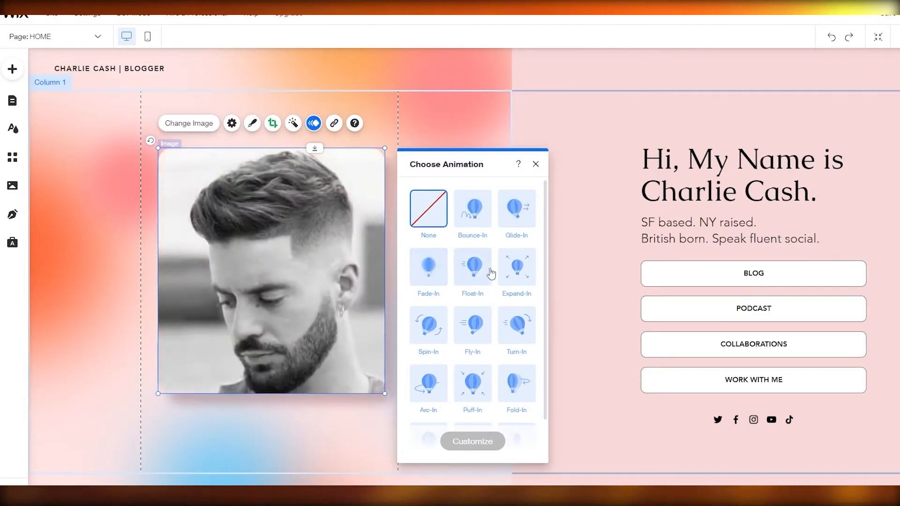
{"action": "left_click", "coordinate": [428, 267]}
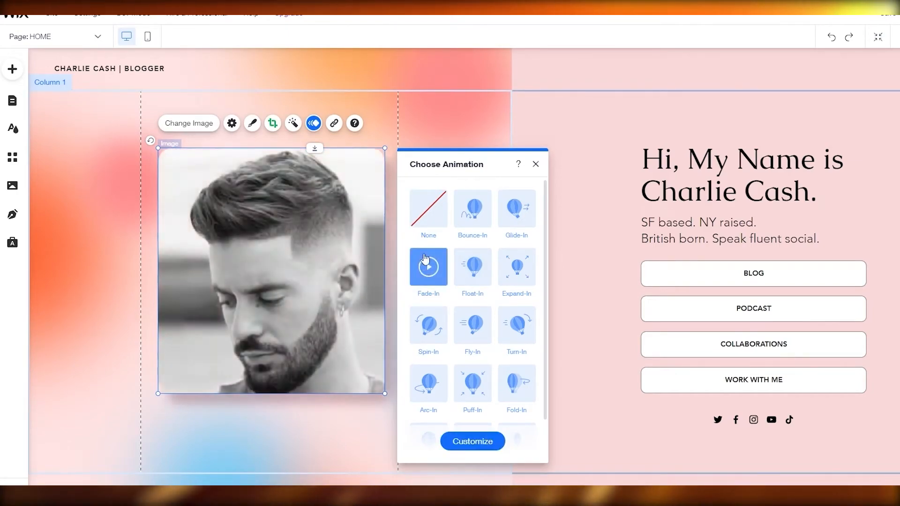
{"action": "left_click", "coordinate": [536, 165]}
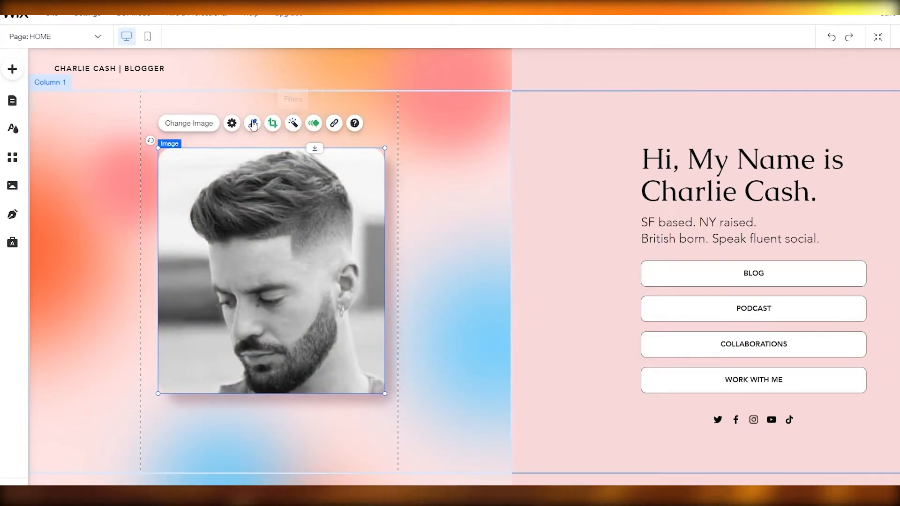
{"action": "left_click", "coordinate": [488, 228]}
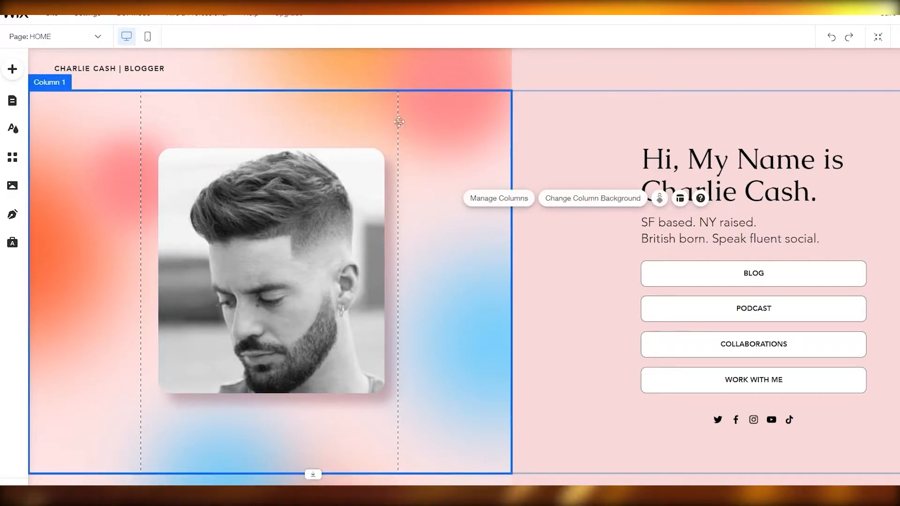
{"action": "left_click", "coordinate": [299, 71]}
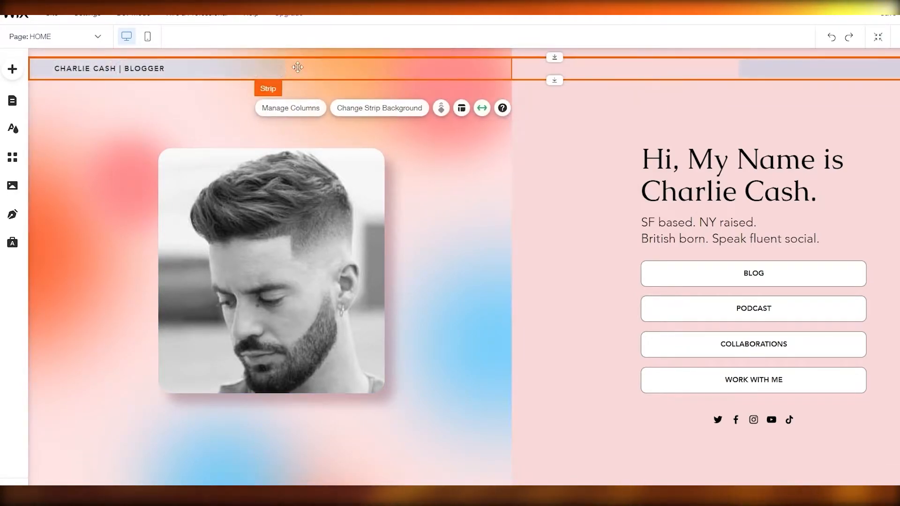
{"action": "left_click", "coordinate": [389, 70]}
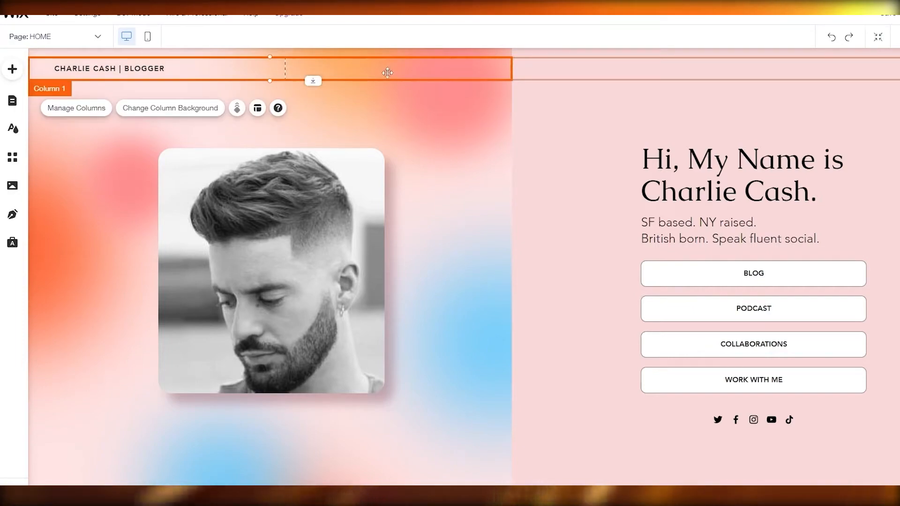
Try stretching the main strip to Page width, and return it to Screen with 0 px margins
{"action": "left_click", "coordinate": [473, 98]}
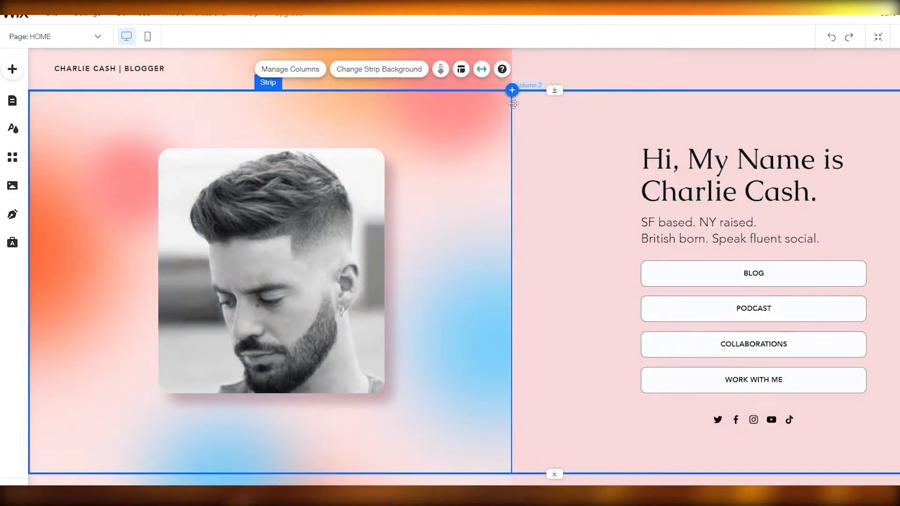
{"action": "left_click", "coordinate": [481, 68]}
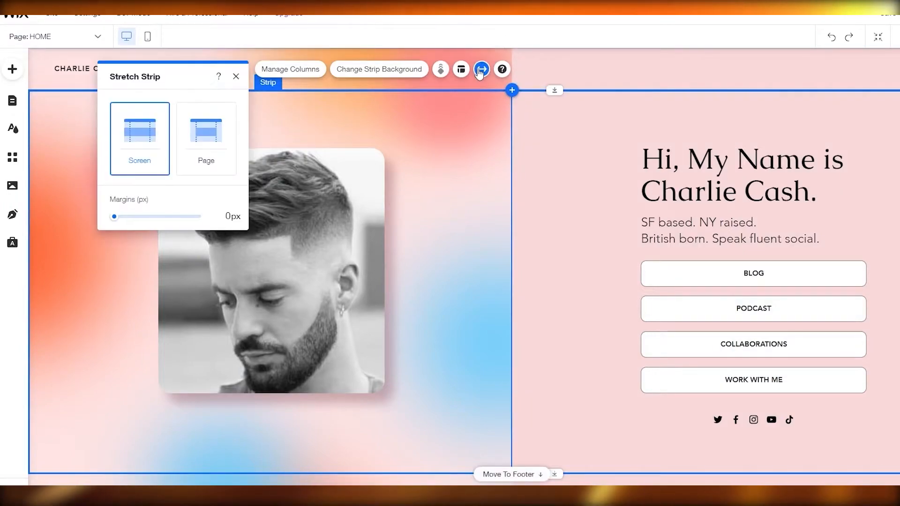
{"action": "left_click", "coordinate": [203, 140]}
{"action": "left_click", "coordinate": [141, 136]}
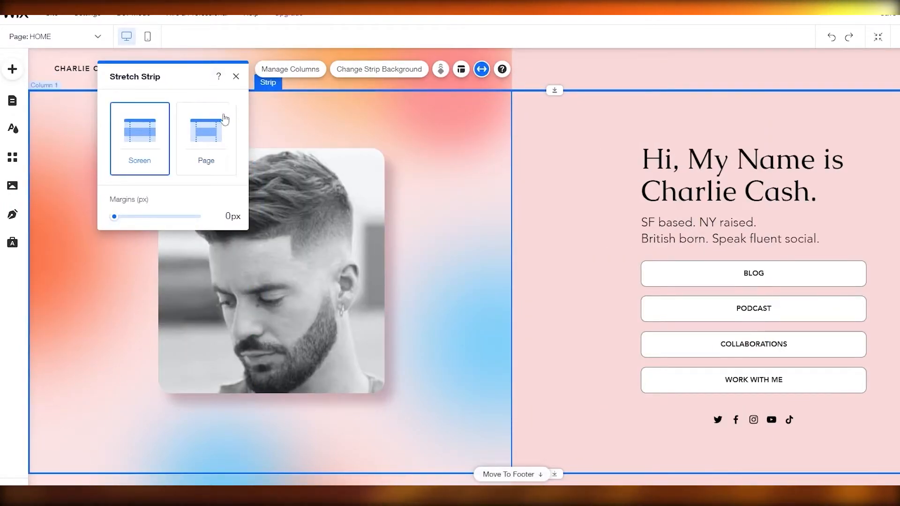
{"action": "mouse_move", "coordinate": [117, 219]}
{"action": "left_mouse_down"}
{"action": "mouse_move", "coordinate": [131, 218]}
{"action": "mouse_move", "coordinate": [114, 218]}
{"action": "left_mouse_up"}
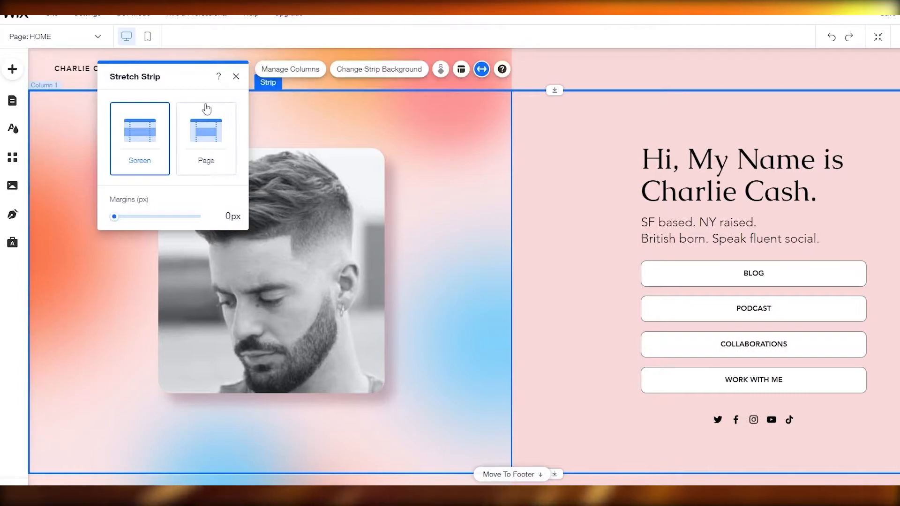
{"action": "left_click", "coordinate": [237, 77]}
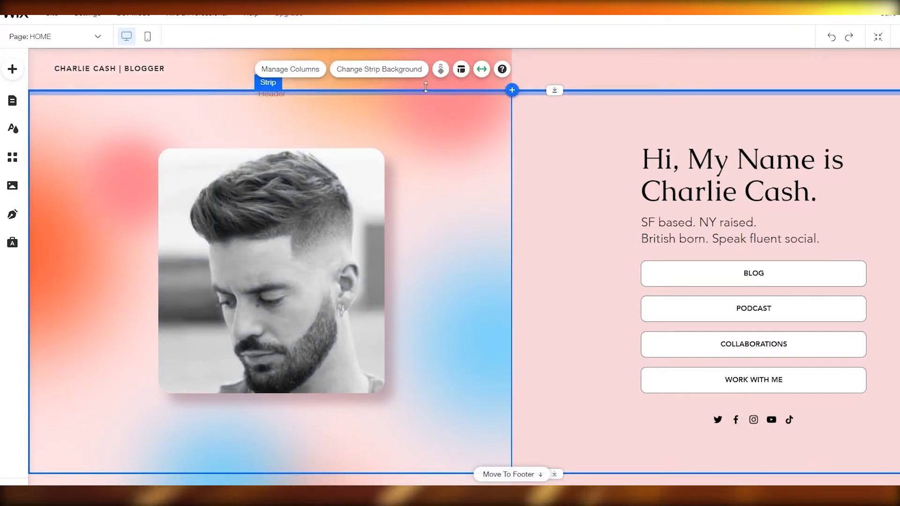
Review the main strip's layout options for column proportions, column spacing and padding
{"action": "left_click", "coordinate": [462, 72]}
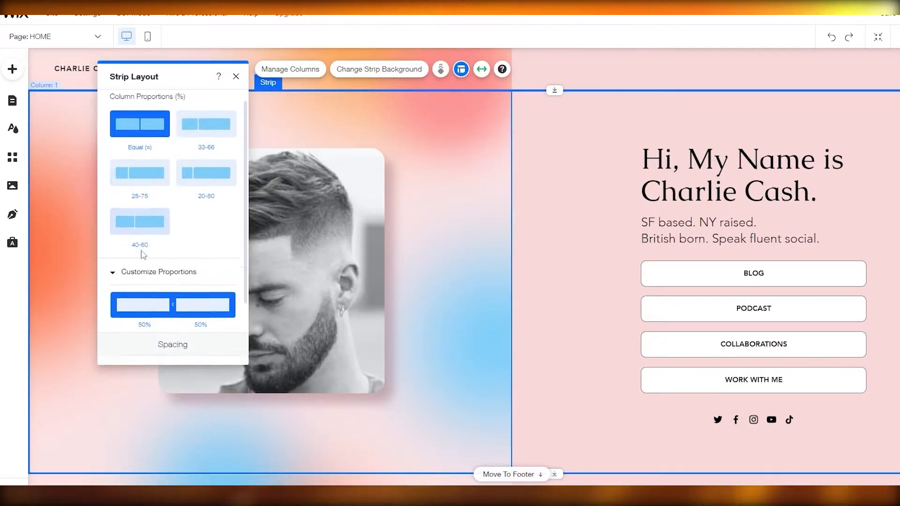
{"action": "scroll", "coordinate": [143, 235], "scroll_direction": "down", "scroll_amount": 2}
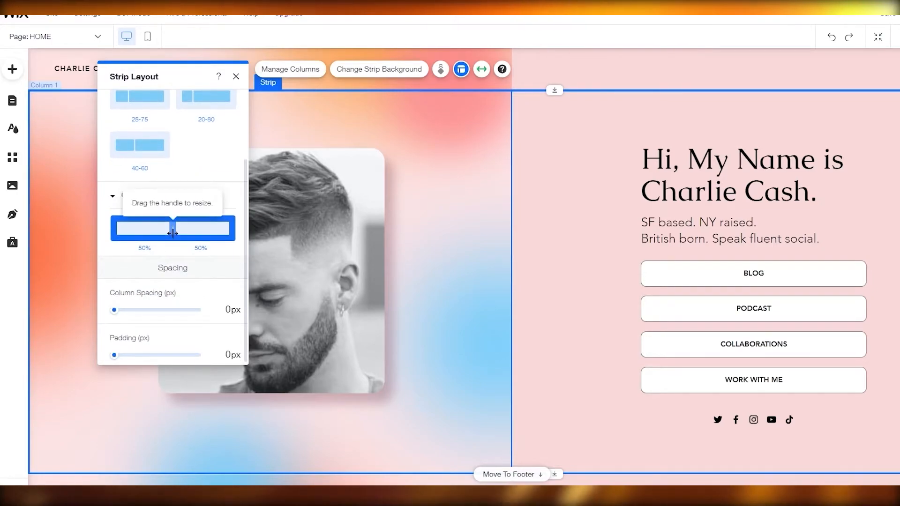
{"action": "scroll", "coordinate": [136, 281], "scroll_direction": "up", "scroll_amount": 2}
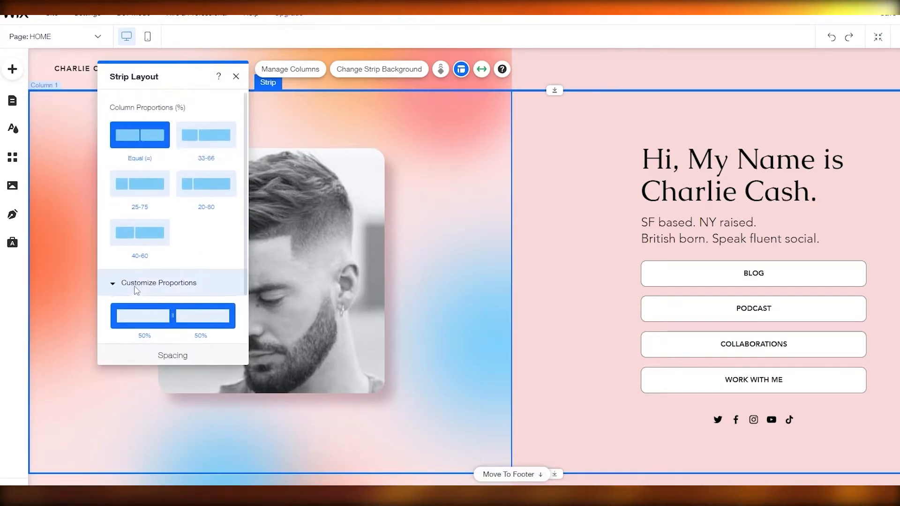
{"action": "left_click", "coordinate": [236, 77]}
Set the background of the portrait's column to the black image with wavy diagonal lines from the suggested backgrounds
{"action": "left_click", "coordinate": [478, 321]}
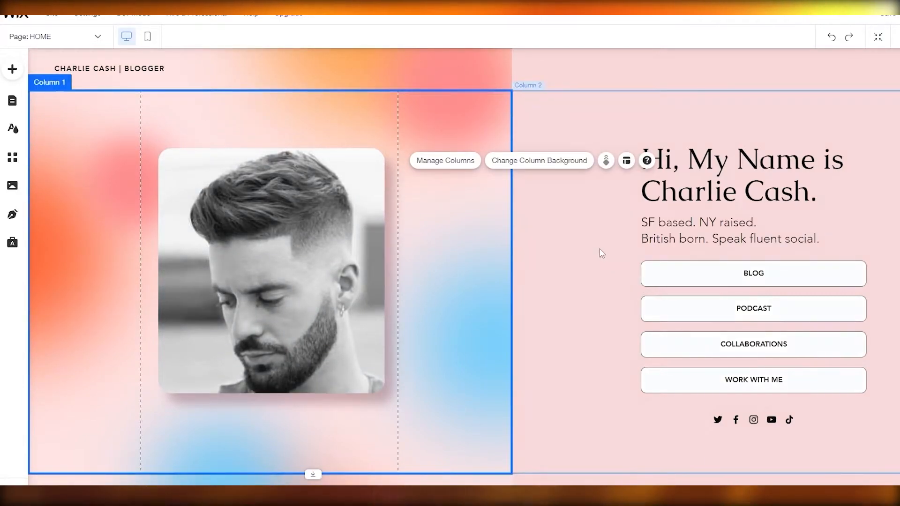
{"action": "left_click", "coordinate": [538, 233]}
{"action": "left_click", "coordinate": [412, 121]}
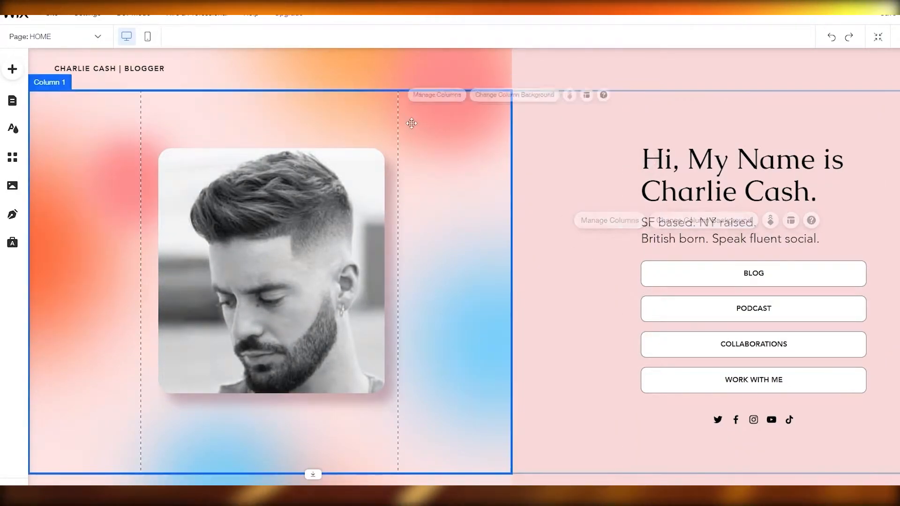
{"action": "left_click", "coordinate": [486, 96]}
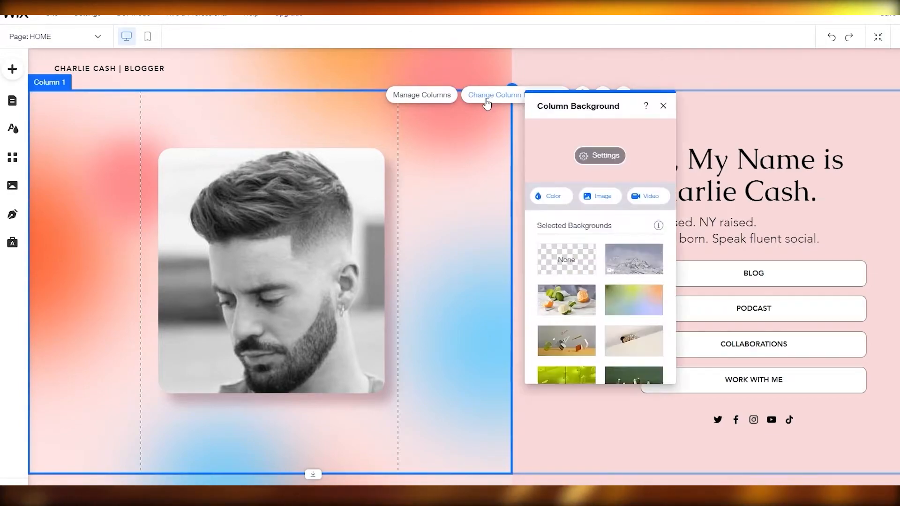
{"action": "scroll", "coordinate": [600, 309], "scroll_direction": "down", "scroll_amount": 5}
{"action": "scroll", "coordinate": [599, 310], "scroll_direction": "down", "scroll_amount": 3}
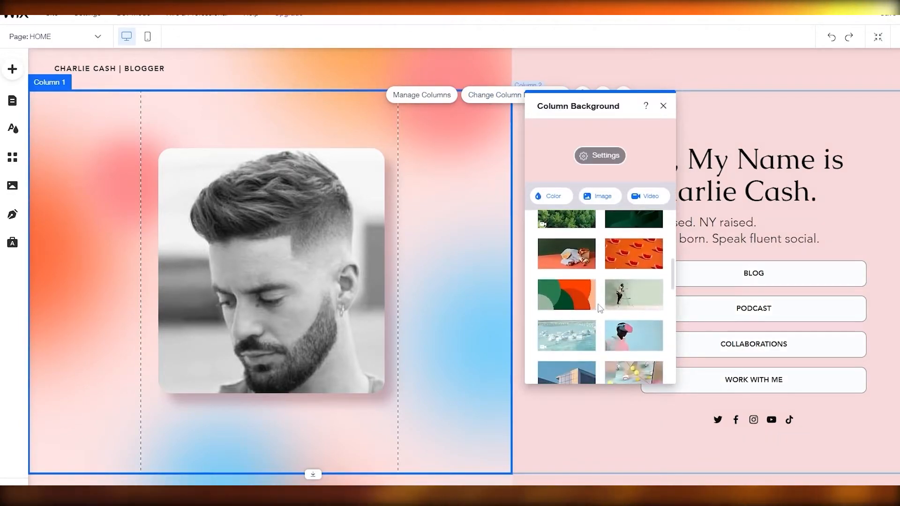
{"action": "scroll", "coordinate": [600, 300], "scroll_direction": "down", "scroll_amount": 15}
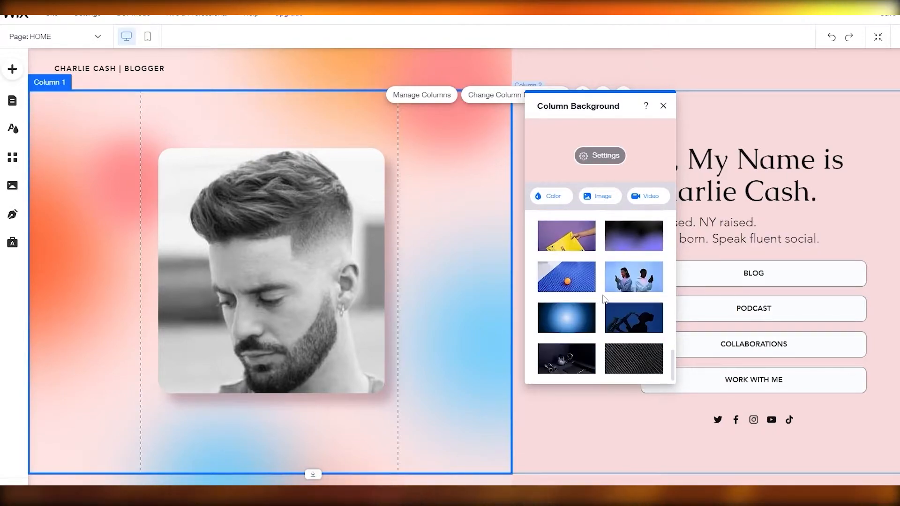
{"action": "left_click", "coordinate": [631, 367]}
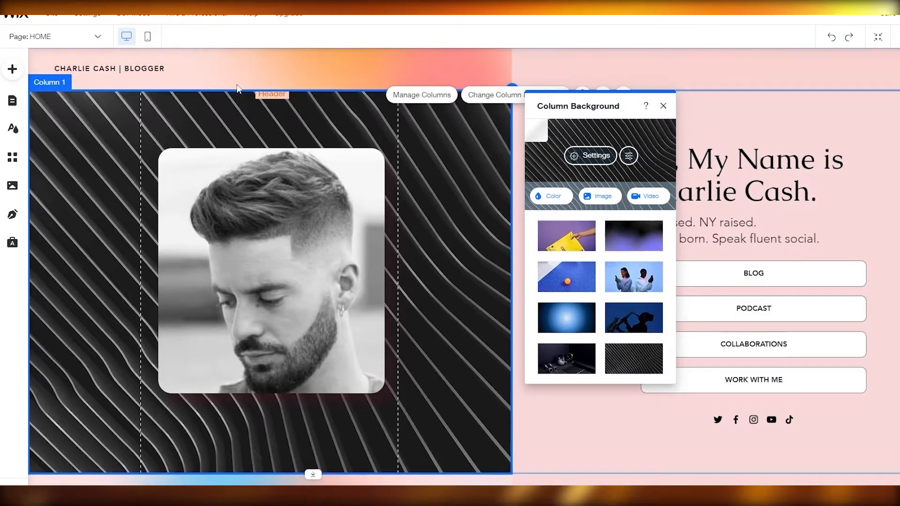
Review the available header designs without applying one
{"action": "left_click", "coordinate": [238, 88]}
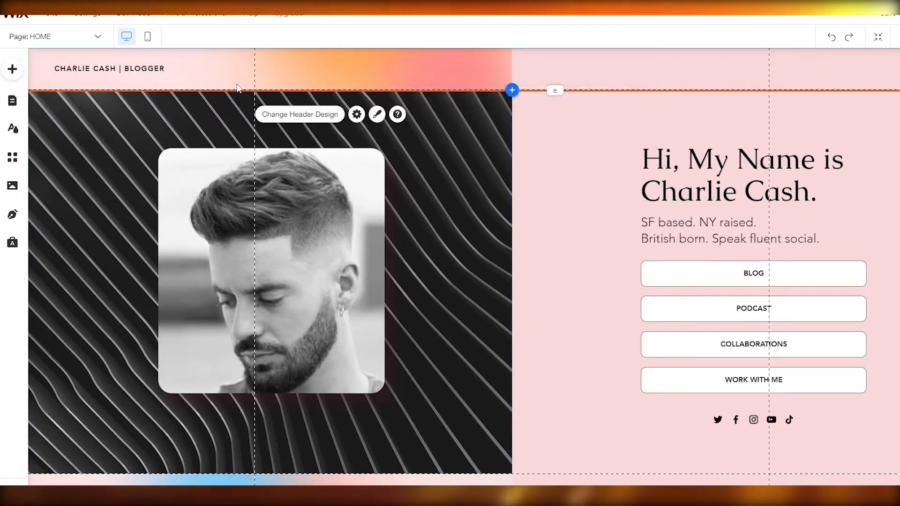
{"action": "left_click", "coordinate": [316, 117]}
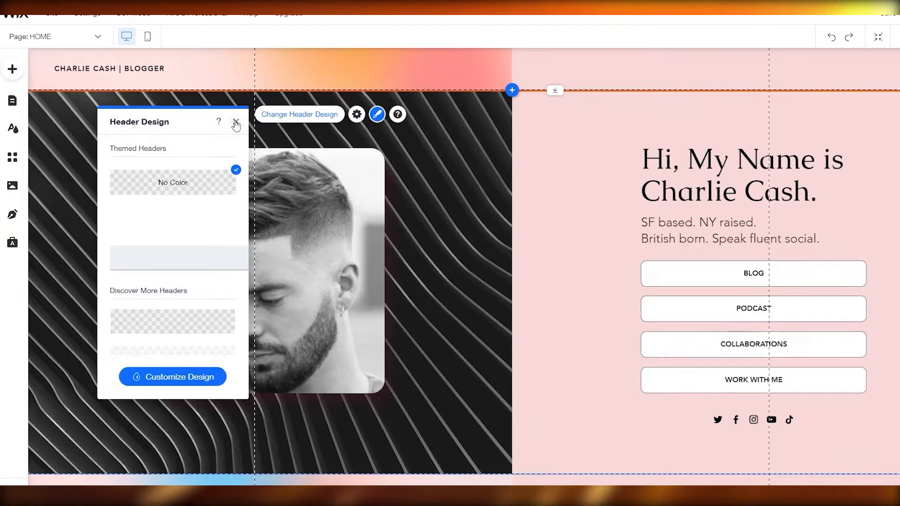
{"action": "scroll", "coordinate": [191, 244], "scroll_direction": "down", "scroll_amount": 5}
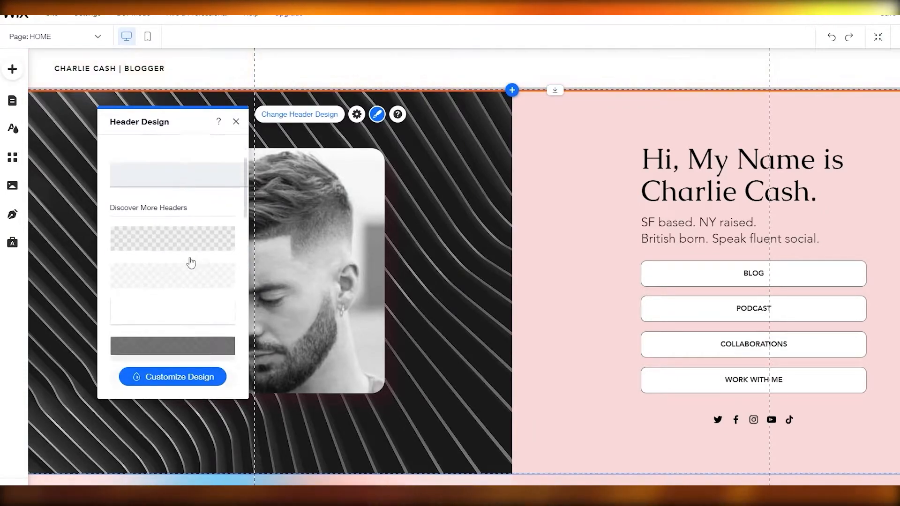
{"action": "left_click", "coordinate": [236, 122]}
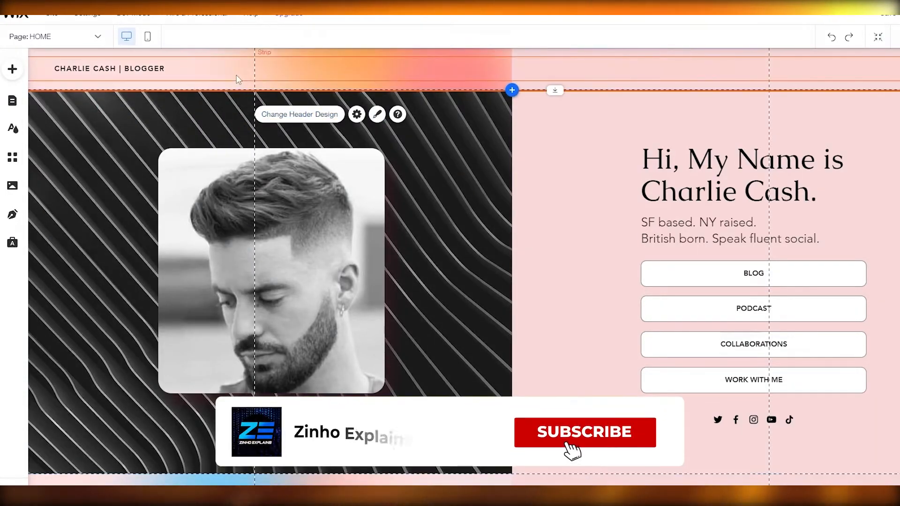
Set the header strip's background to the black image with wavy diagonal lines from the suggested backgrounds
{"action": "left_click", "coordinate": [238, 105]}
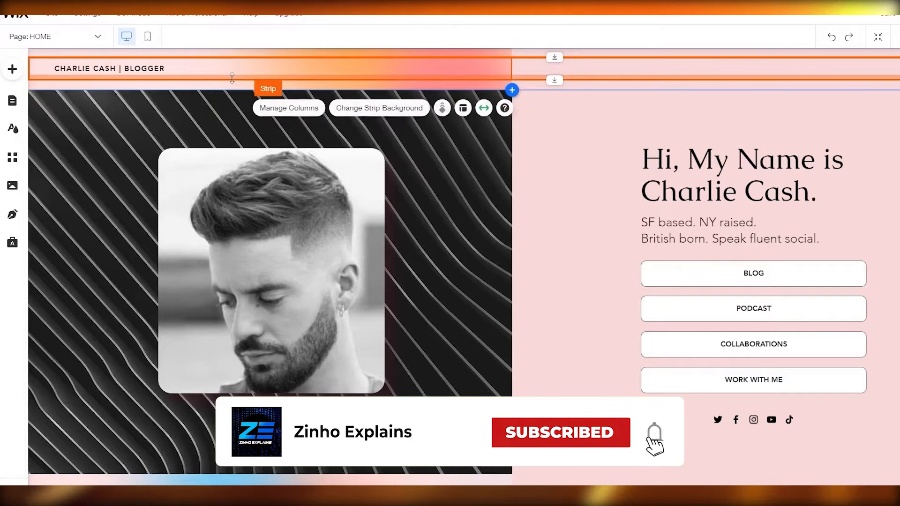
{"action": "left_click", "coordinate": [342, 108]}
{"action": "scroll", "coordinate": [164, 332], "scroll_direction": "down", "scroll_amount": 3}
{"action": "scroll", "coordinate": [164, 331], "scroll_direction": "down", "scroll_amount": 10}
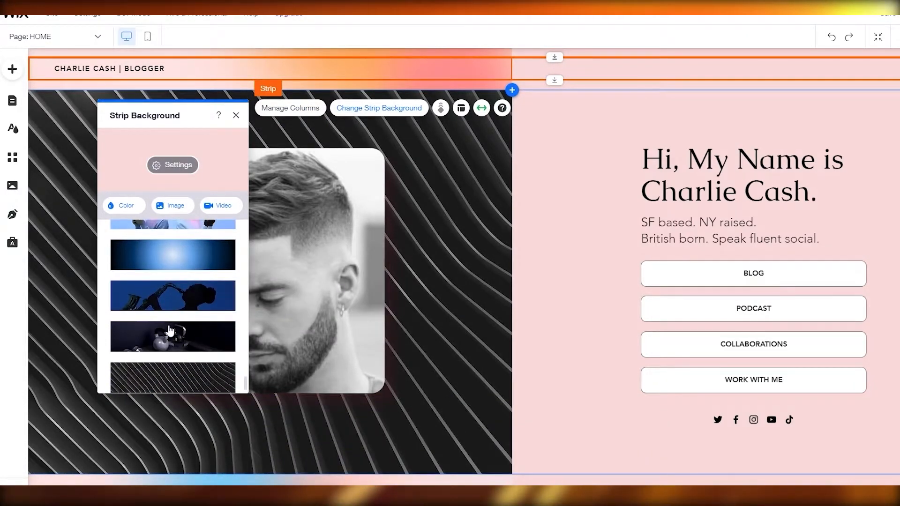
{"action": "left_click", "coordinate": [181, 378]}
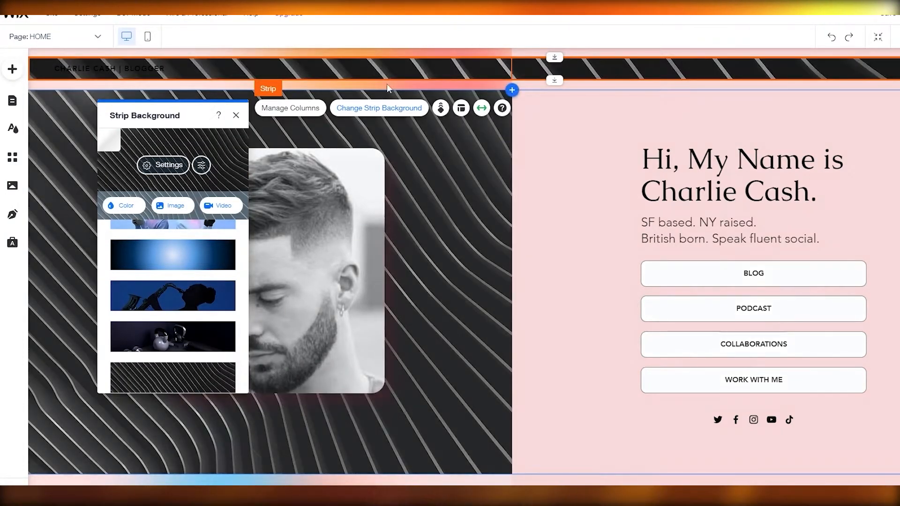
Shrink the header slightly and move the main strip well down the page to expose the page background
{"action": "left_click_drag", "start_coordinate": [384, 89], "coordinate": [261, 78]}
{"action": "left_click", "coordinate": [374, 79]}
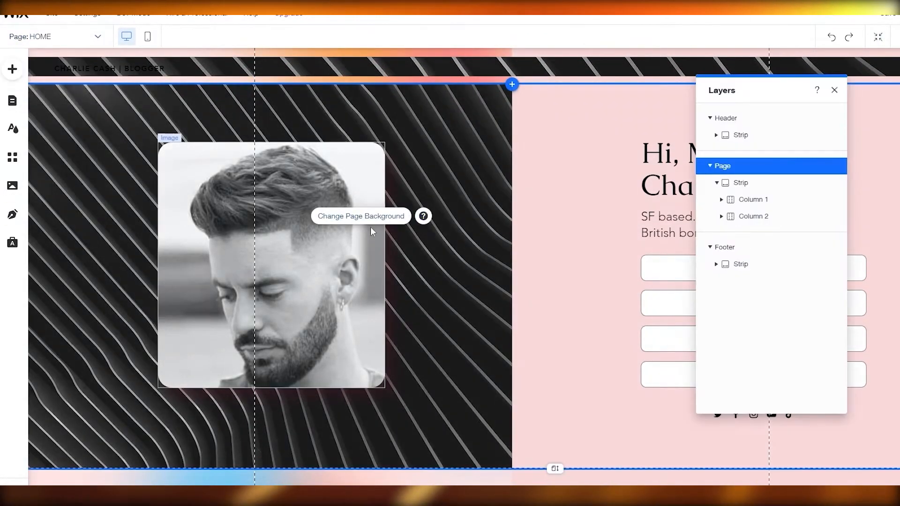
{"action": "scroll", "coordinate": [462, 357], "scroll_direction": "down", "scroll_amount": 1}
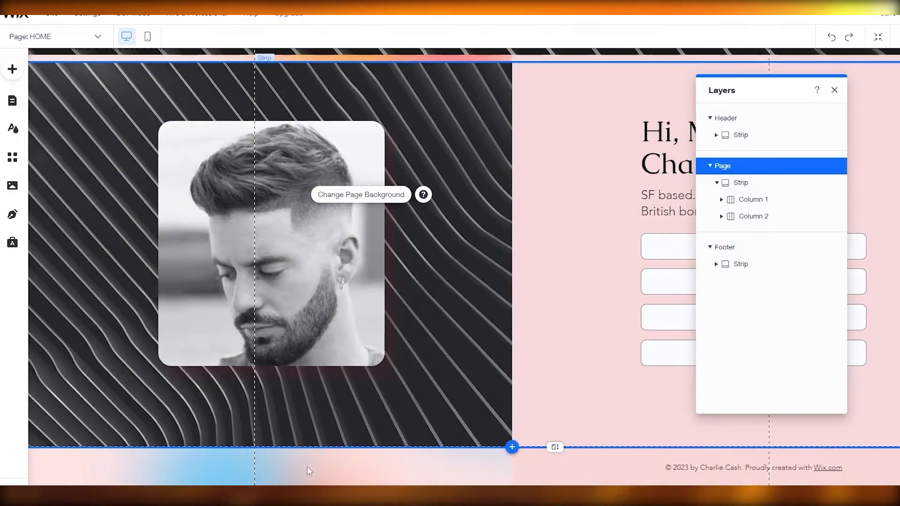
{"action": "scroll", "coordinate": [303, 353], "scroll_direction": "up", "scroll_amount": 1}
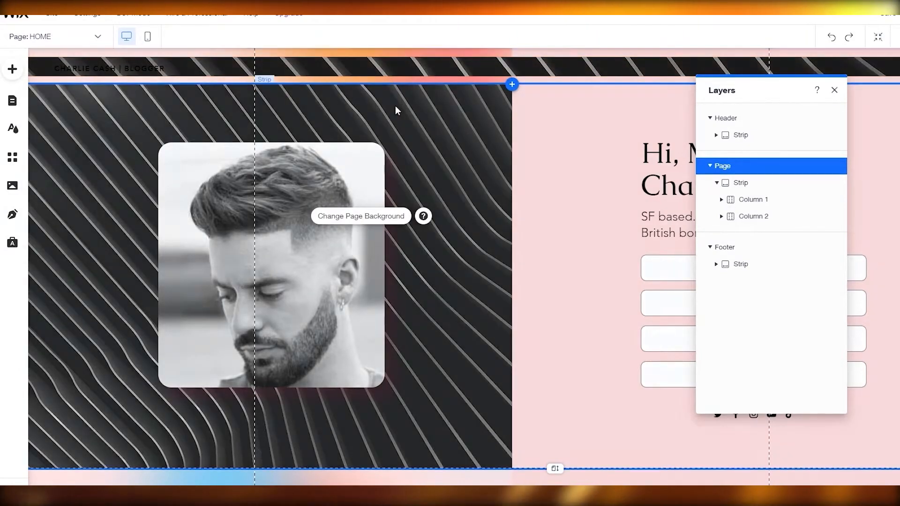
{"action": "left_click", "coordinate": [423, 82]}
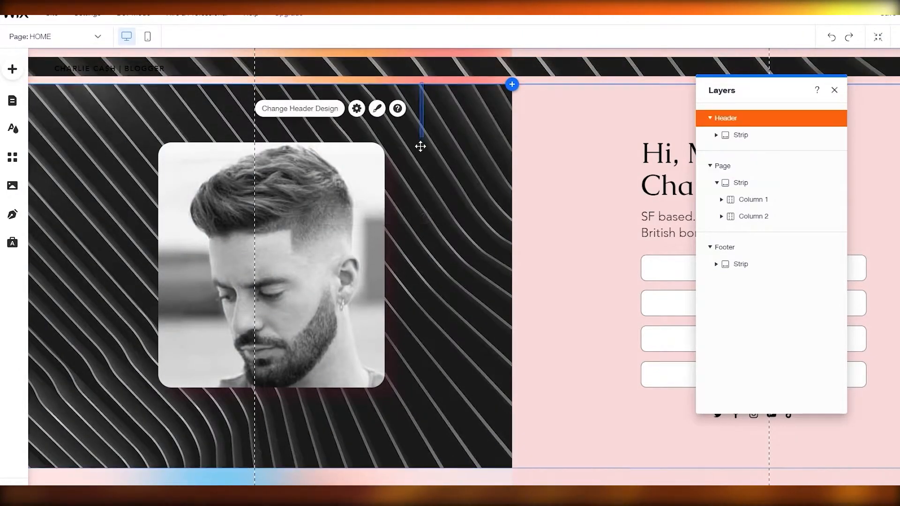
{"action": "left_click", "coordinate": [451, 92]}
{"action": "left_click_drag", "start_coordinate": [450, 92], "coordinate": [432, 413]}
{"action": "left_click", "coordinate": [347, 207]}
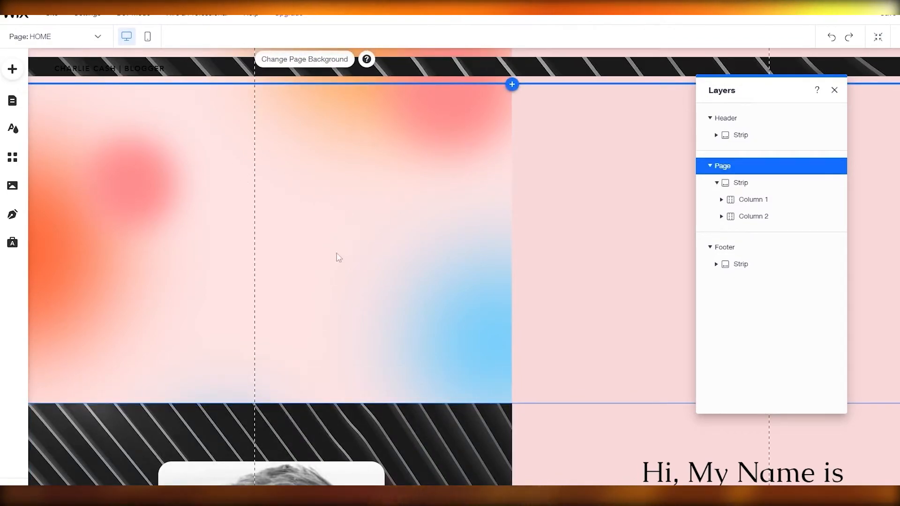
Set the page background to the dark video with black wavy ridges at the end of the selected backgrounds
{"action": "left_click", "coordinate": [325, 61]}
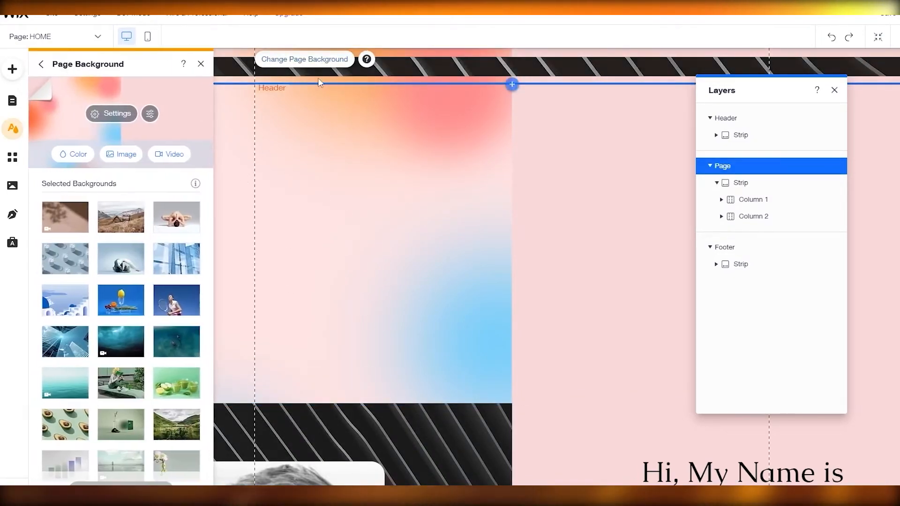
{"action": "scroll", "coordinate": [157, 204], "scroll_direction": "down", "scroll_amount": 12}
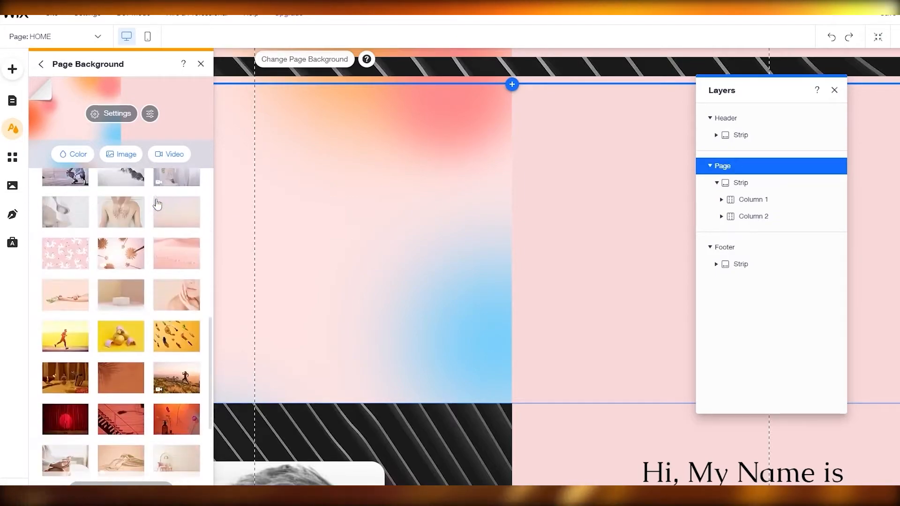
{"action": "mouse_move", "coordinate": [168, 457]}
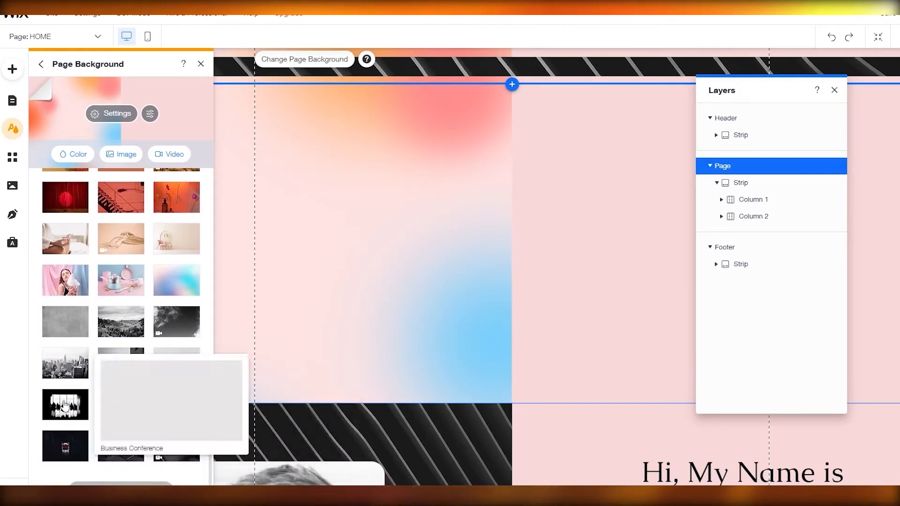
{"action": "mouse_move", "coordinate": [66, 451]}
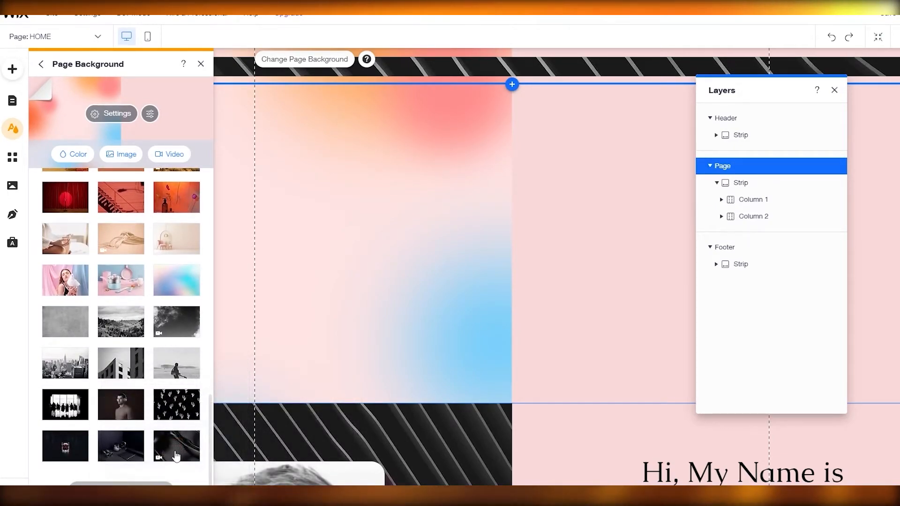
{"action": "left_click", "coordinate": [176, 454]}
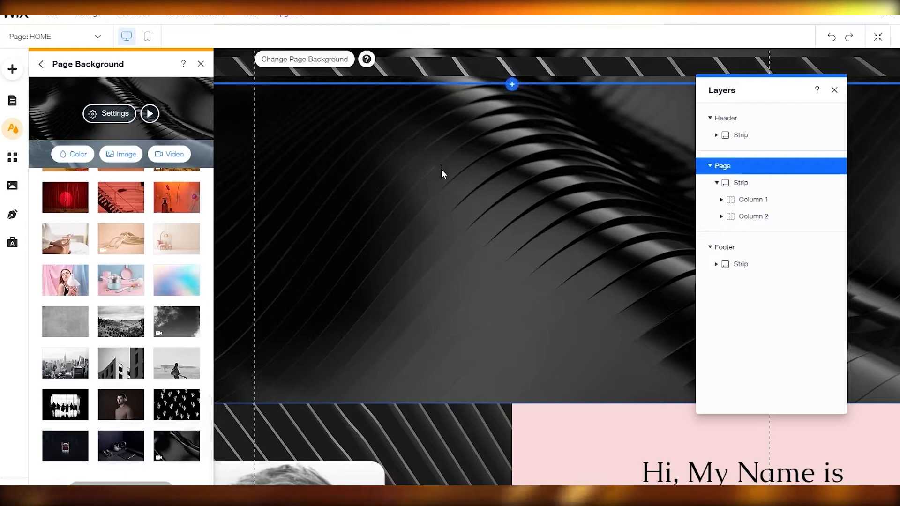
{"action": "left_click", "coordinate": [314, 198]}
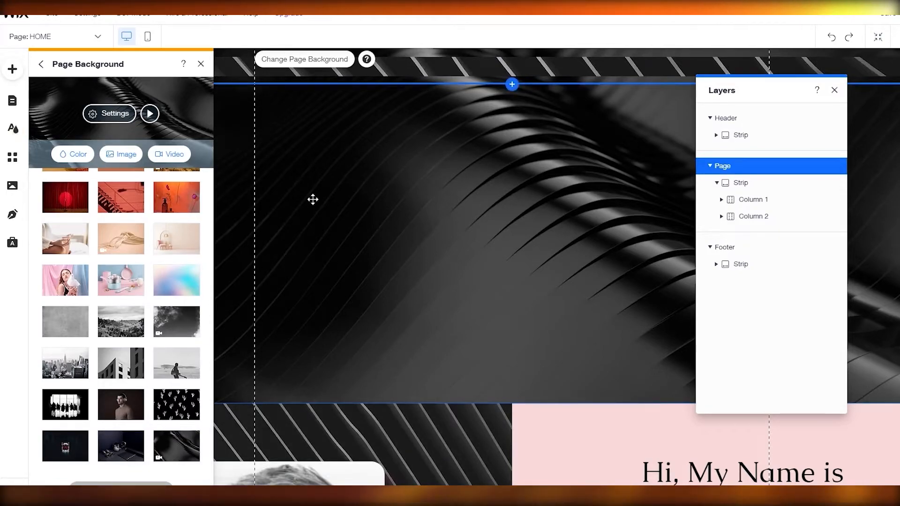
Move the main strip back up to just below the header, leaving a narrow gap
{"action": "left_click", "coordinate": [491, 404]}
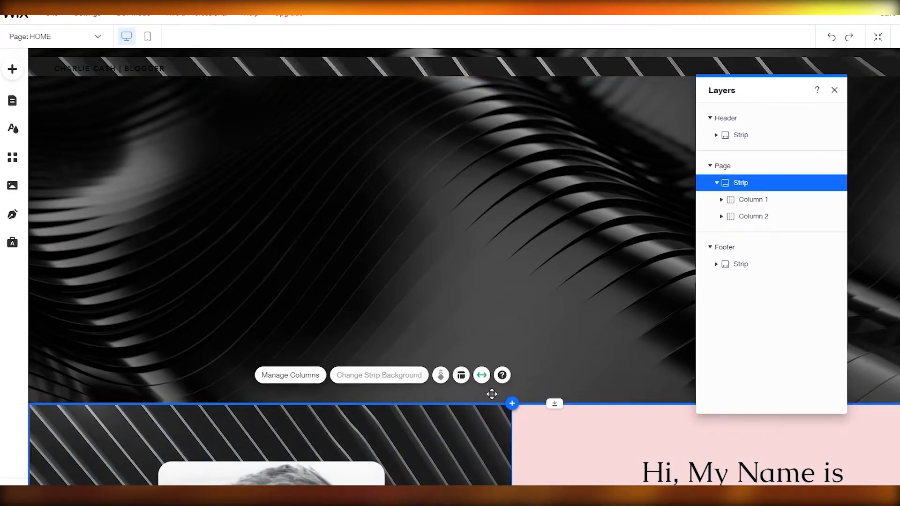
{"action": "left_click_drag", "start_coordinate": [492, 392], "coordinate": [463, 94]}
{"action": "left_click", "coordinate": [448, 91]}
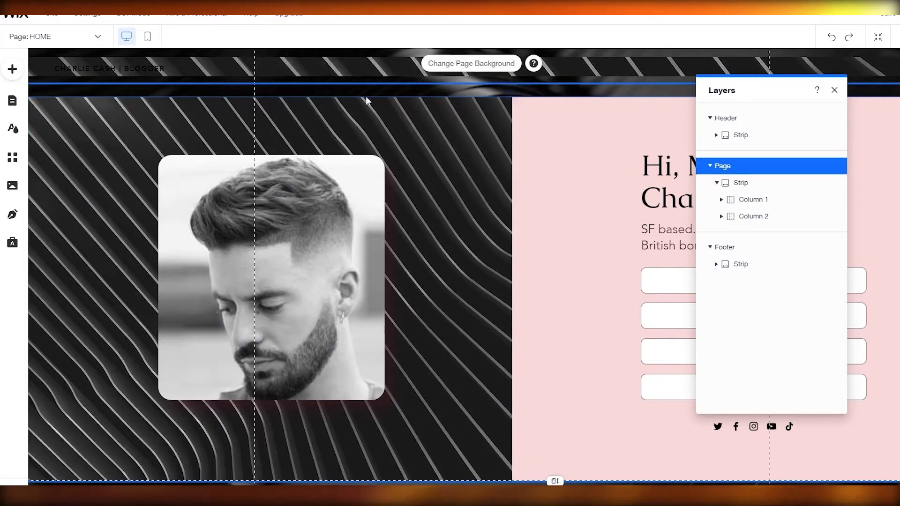
Try setting the background of the portrait's column to None so the page background shows through
{"action": "left_click", "coordinate": [291, 136]}
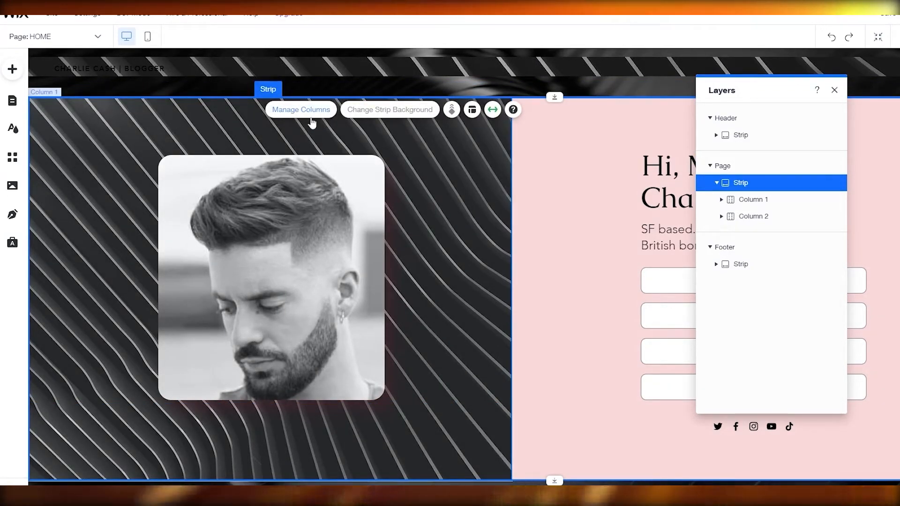
{"action": "left_click", "coordinate": [342, 120]}
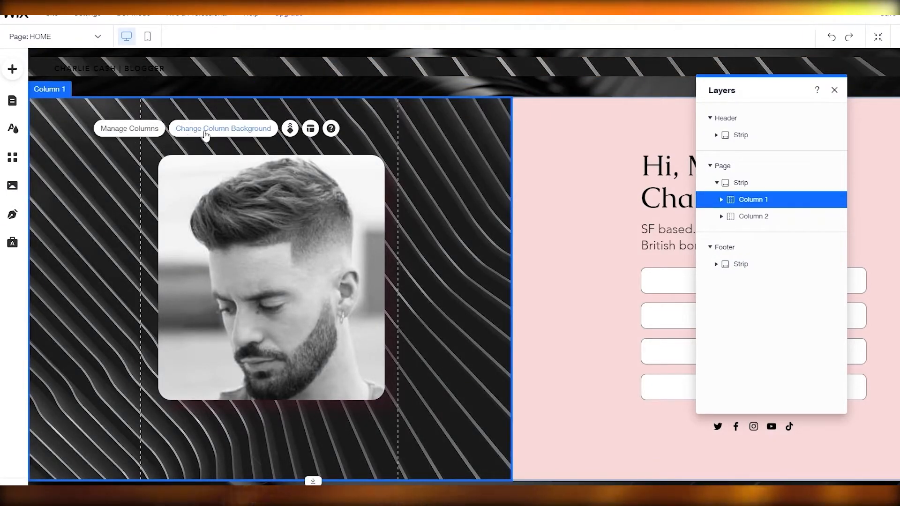
{"action": "left_click", "coordinate": [205, 130]}
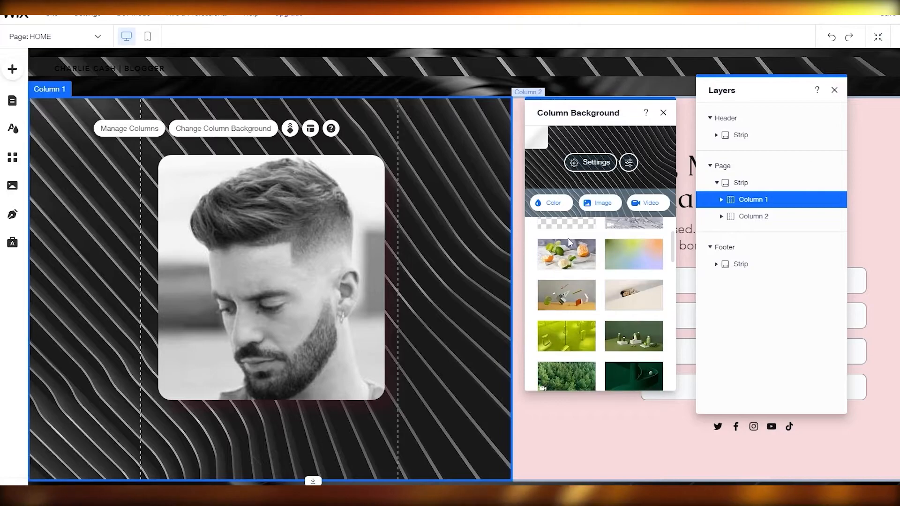
{"action": "left_click", "coordinate": [566, 276]}
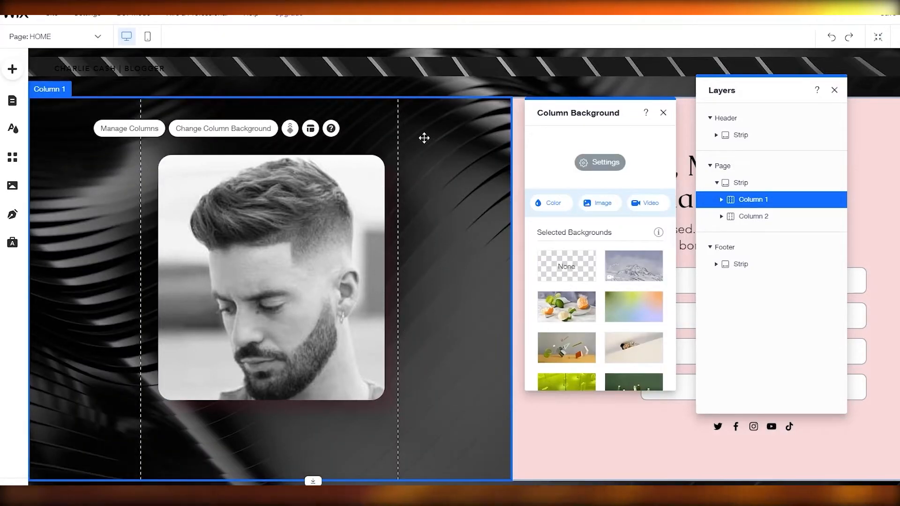
Try setting the header strip's background to None
{"action": "left_click", "coordinate": [428, 67]}
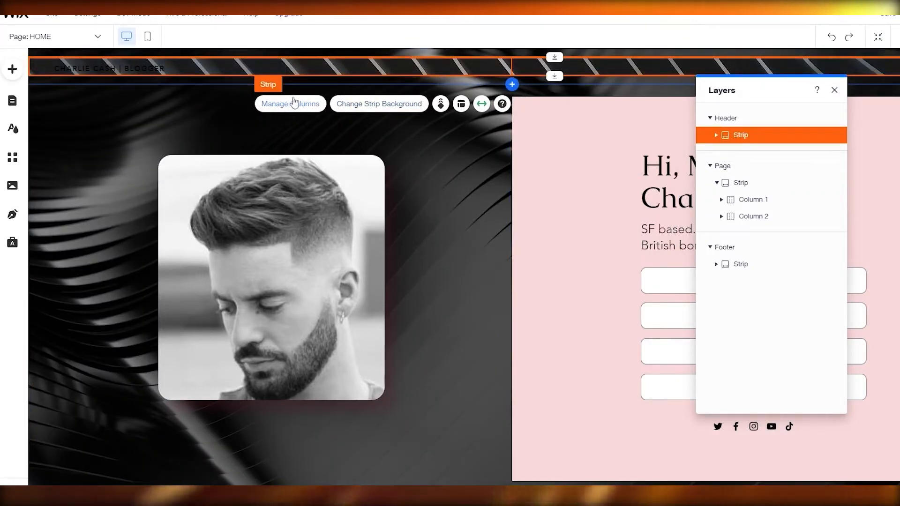
{"action": "left_click", "coordinate": [357, 105]}
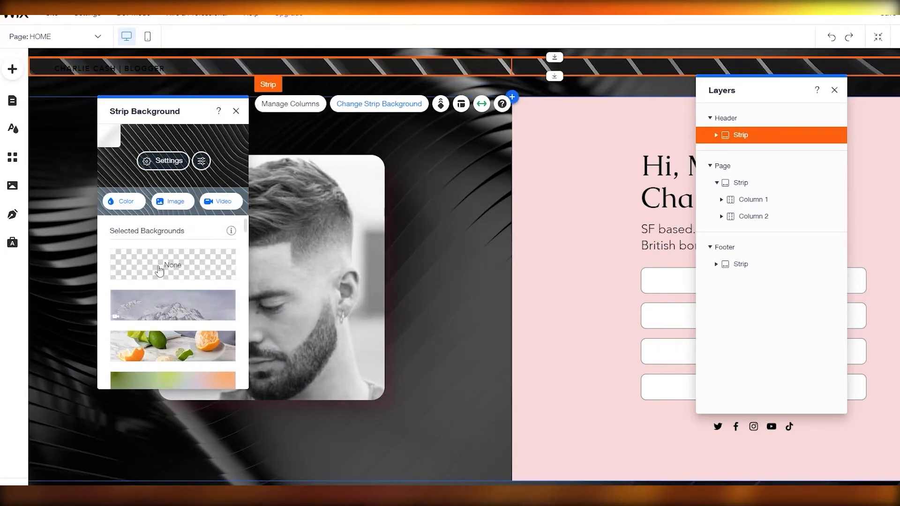
{"action": "left_click", "coordinate": [428, 174]}
{"action": "left_click", "coordinate": [446, 70]}
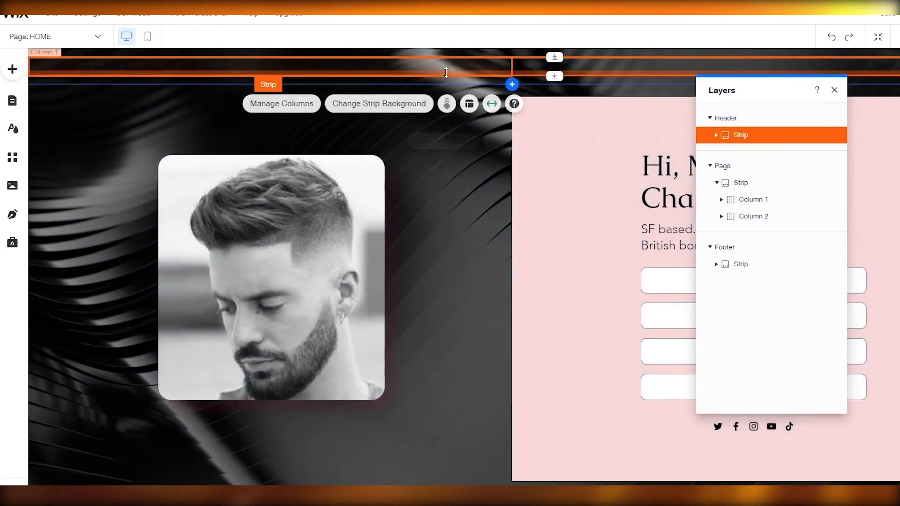
Make the header strip slightly taller and change its site title text color to white
{"action": "left_click_drag", "start_coordinate": [462, 66], "coordinate": [515, 81]}
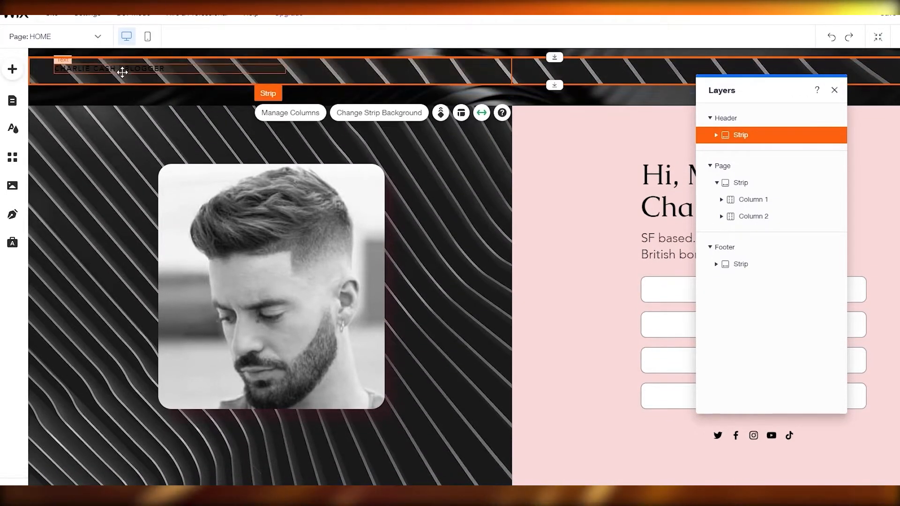
{"action": "left_click", "coordinate": [122, 70]}
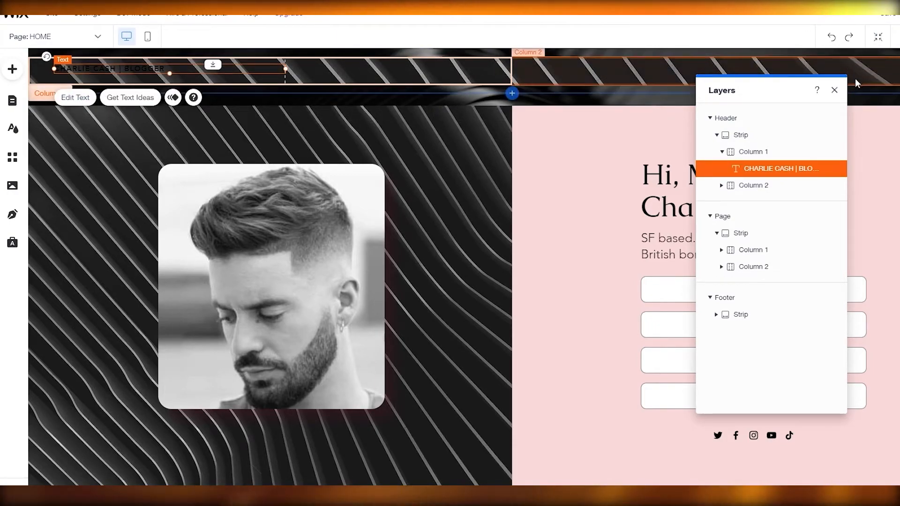
{"action": "left_click", "coordinate": [835, 90]}
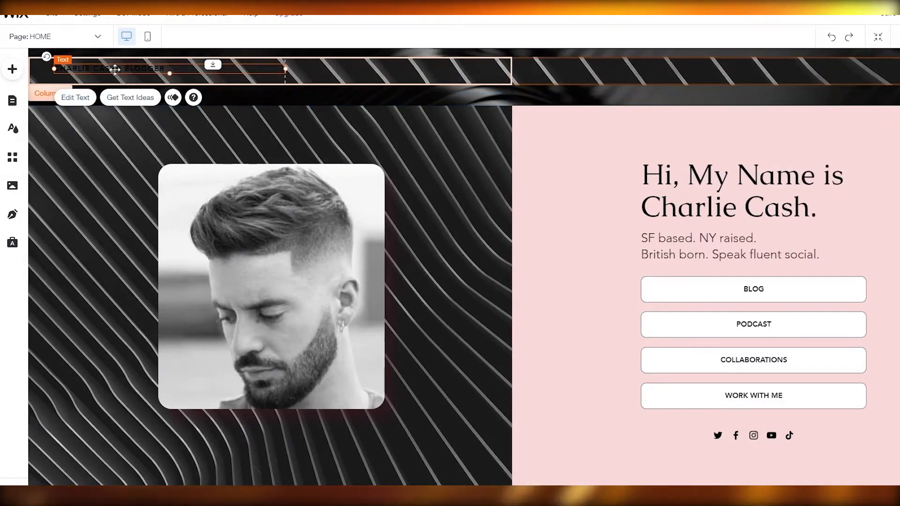
{"action": "double_click", "coordinate": [82, 68]}
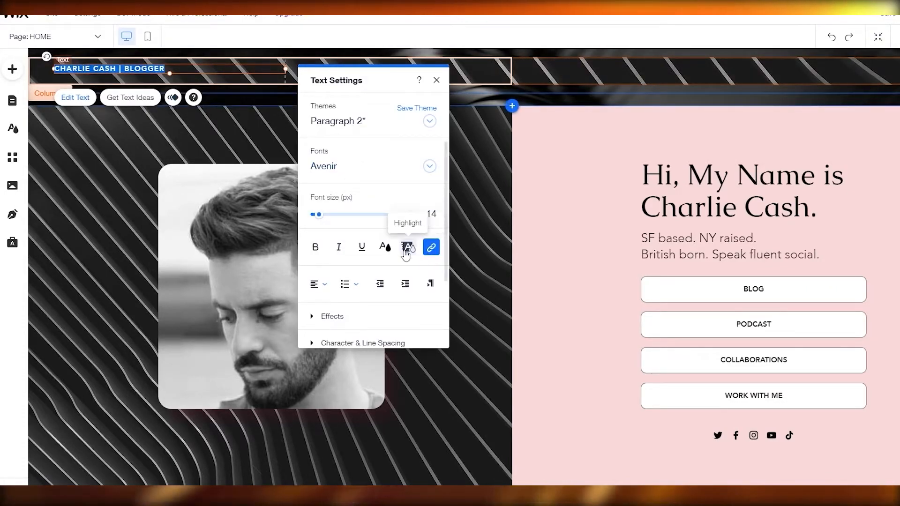
{"action": "left_click", "coordinate": [386, 247]}
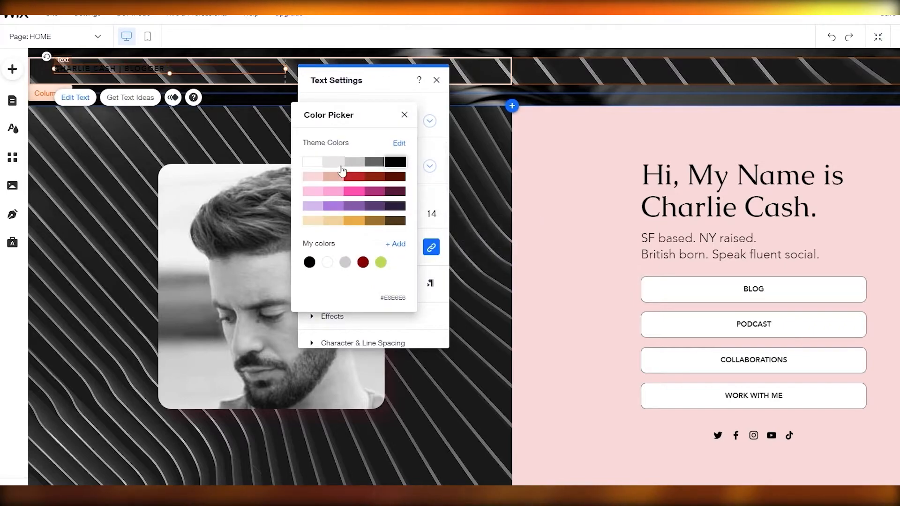
{"action": "left_click", "coordinate": [314, 164]}
{"action": "left_click", "coordinate": [405, 116]}
{"action": "left_click", "coordinate": [436, 80]}
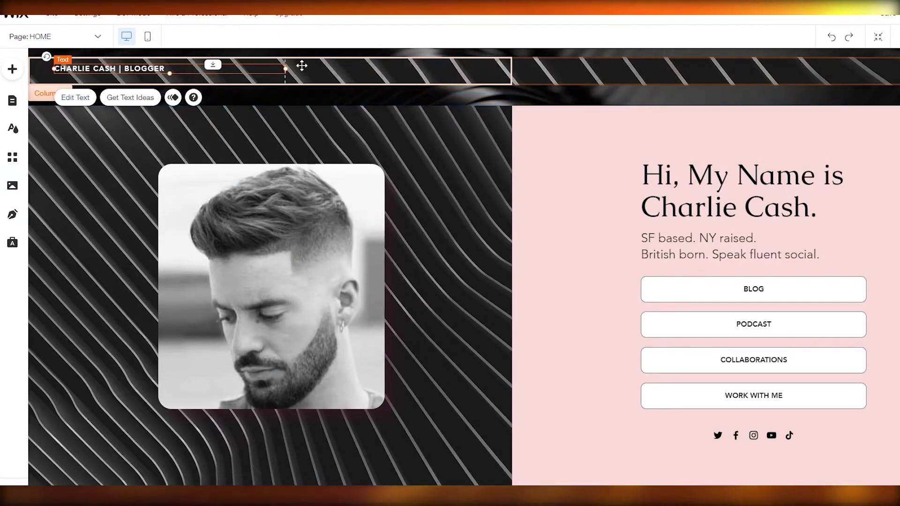
Open the background options for the header strip's column that holds the site title
{"action": "left_click", "coordinate": [327, 77]}
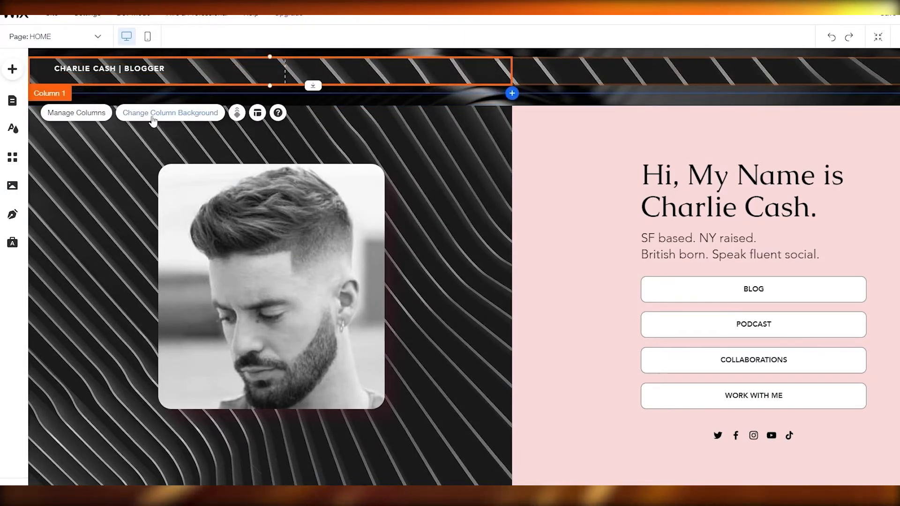
{"action": "left_click", "coordinate": [153, 117]}
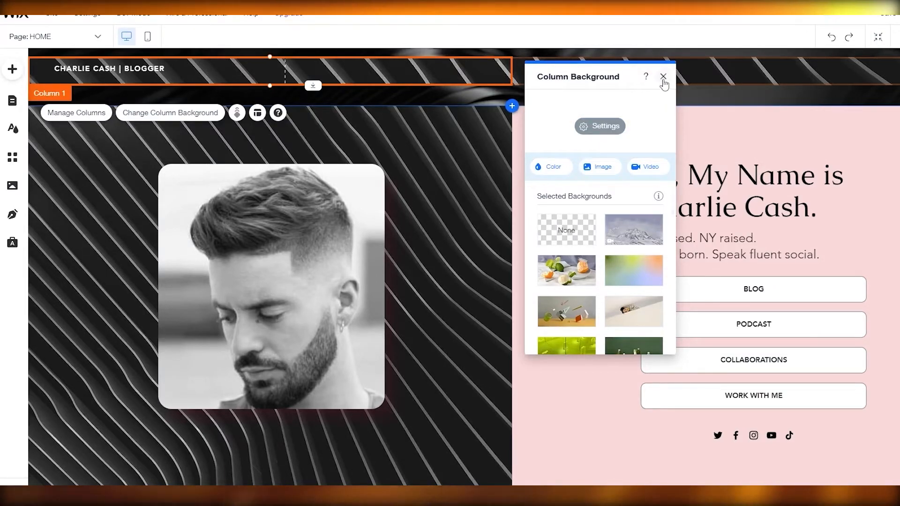
Check the background options of the header strip's second column
{"action": "left_click", "coordinate": [663, 76]}
{"action": "left_click", "coordinate": [610, 124]}
{"action": "left_click", "coordinate": [613, 118]}
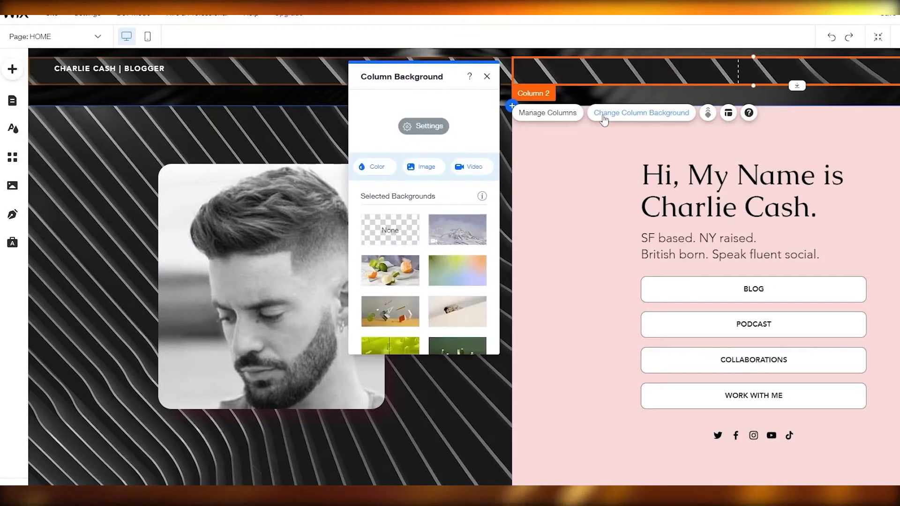
{"action": "left_click", "coordinate": [487, 77]}
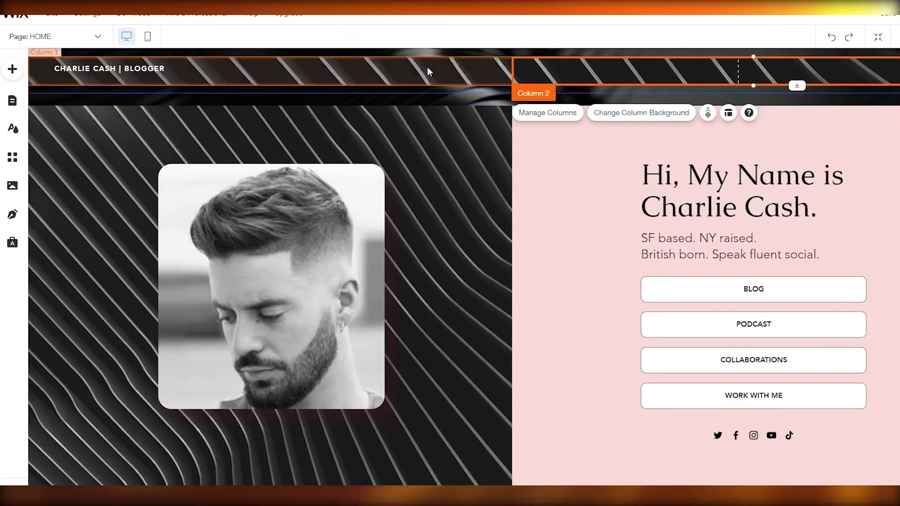
Set the background of the entire header strip to None so the page background shows through
{"action": "left_click", "coordinate": [422, 70]}
{"action": "left_click", "coordinate": [361, 117]}
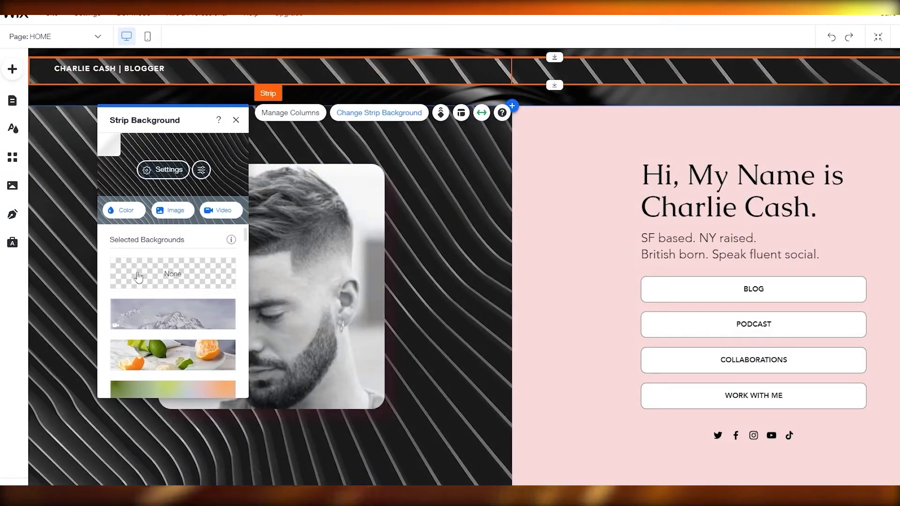
{"action": "left_click", "coordinate": [237, 120]}
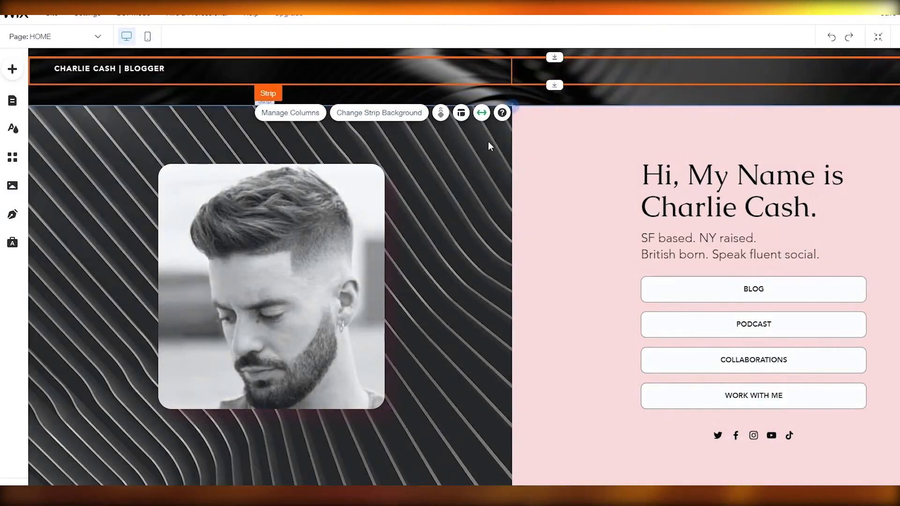
Set the background of the column holding the portrait to None
{"action": "left_click", "coordinate": [487, 150]}
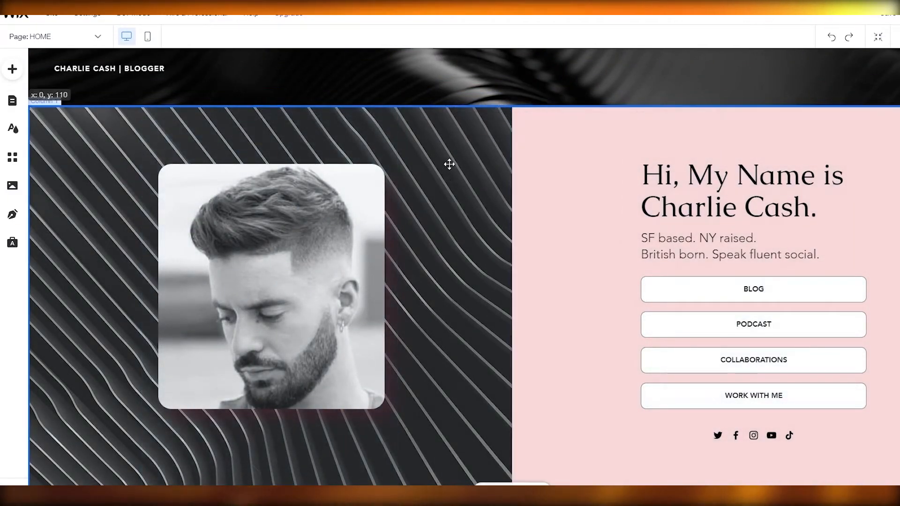
{"action": "left_click", "coordinate": [449, 164]}
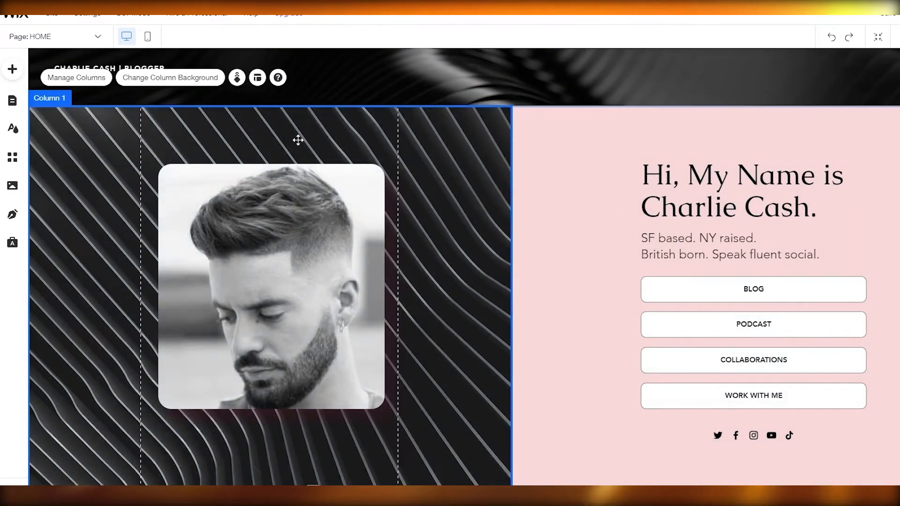
{"action": "left_click", "coordinate": [157, 85]}
{"action": "left_click", "coordinate": [569, 275]}
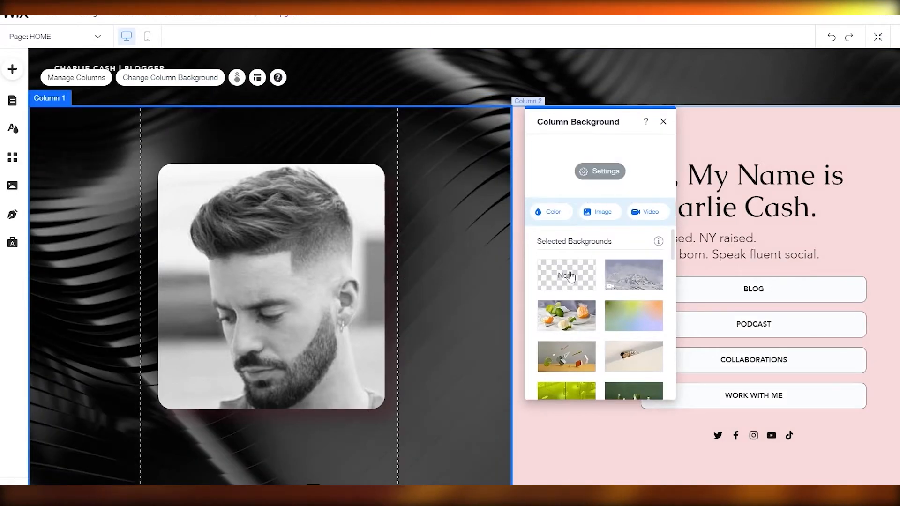
{"action": "left_click", "coordinate": [474, 171]}
Move the horizontal menu in the header strip slightly left and down, to about X 903, Y 28
{"action": "left_click", "coordinate": [684, 68]}
{"action": "left_click", "coordinate": [686, 69]}
{"action": "left_click", "coordinate": [800, 69]}
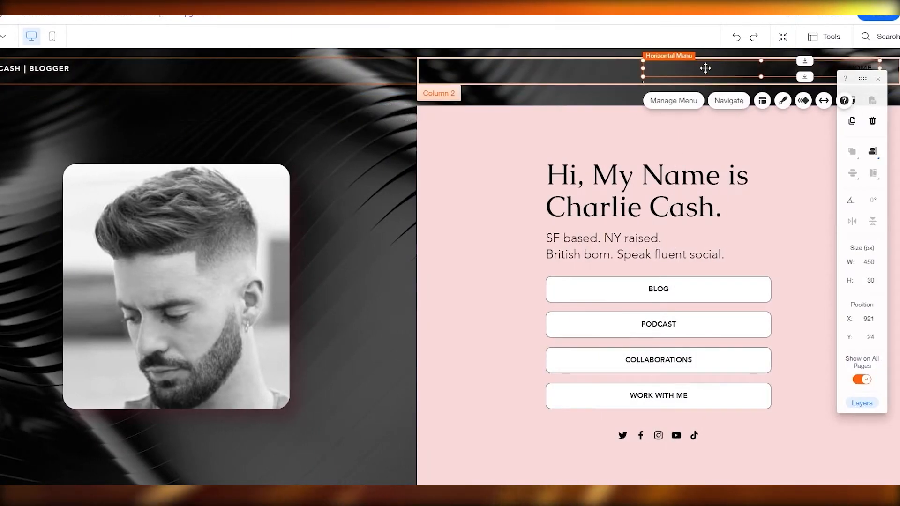
{"action": "left_click", "coordinate": [705, 69]}
{"action": "left_click_drag", "start_coordinate": [715, 71], "coordinate": [707, 73]}
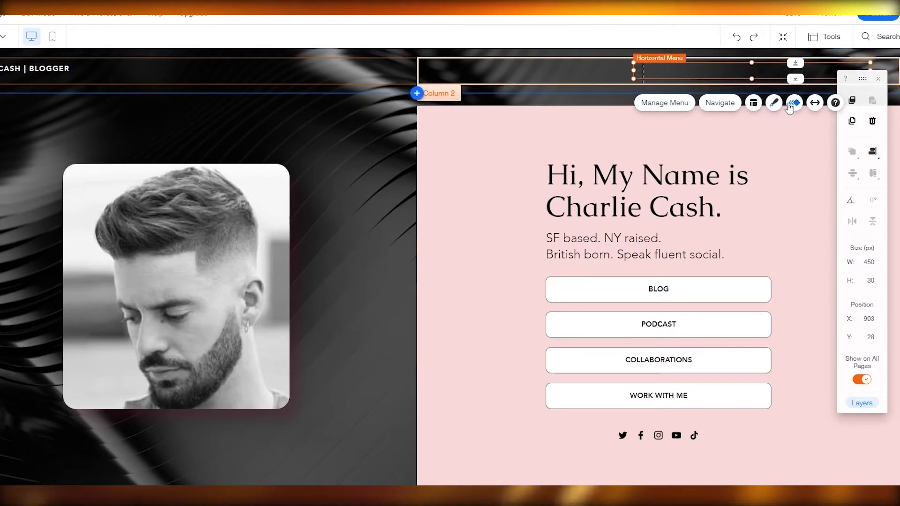
Customize the header menu's design by setting its submenu background color to white (#FFFFFF)
{"action": "left_click", "coordinate": [774, 104]}
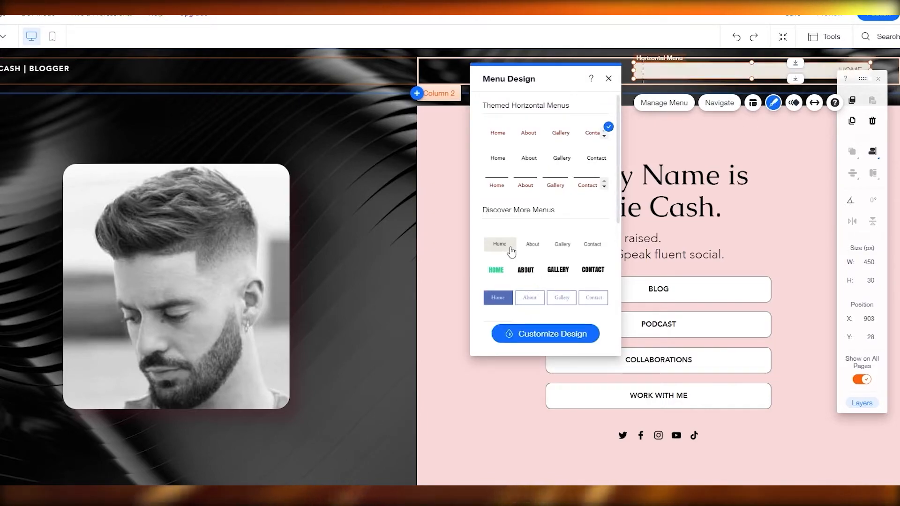
{"action": "left_click", "coordinate": [564, 347]}
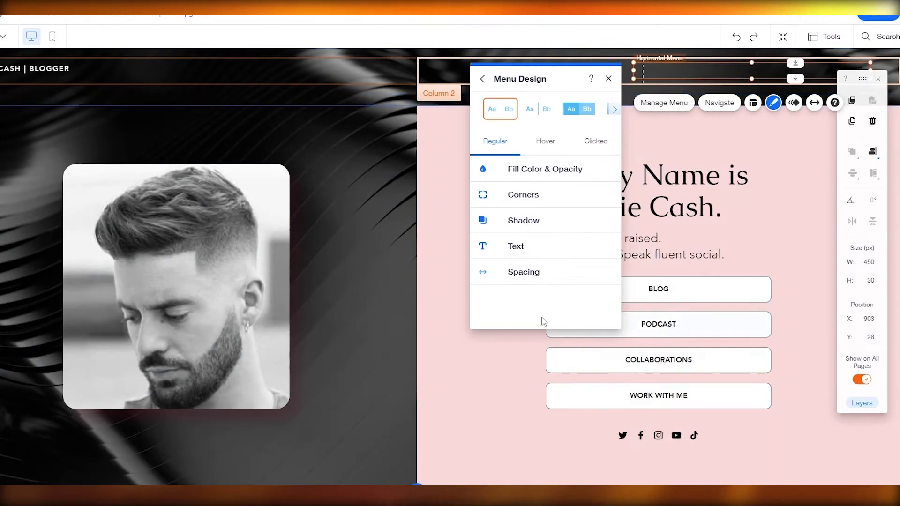
{"action": "left_click", "coordinate": [532, 178]}
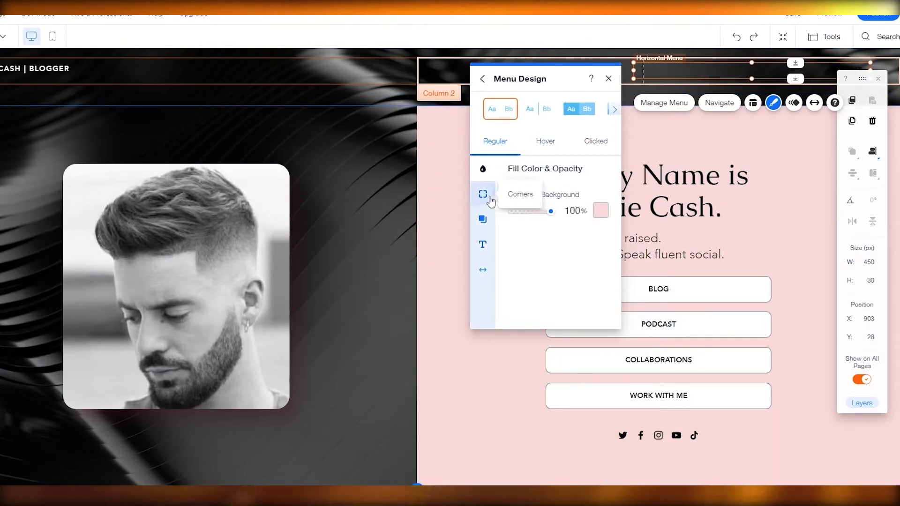
{"action": "left_click", "coordinate": [599, 216]}
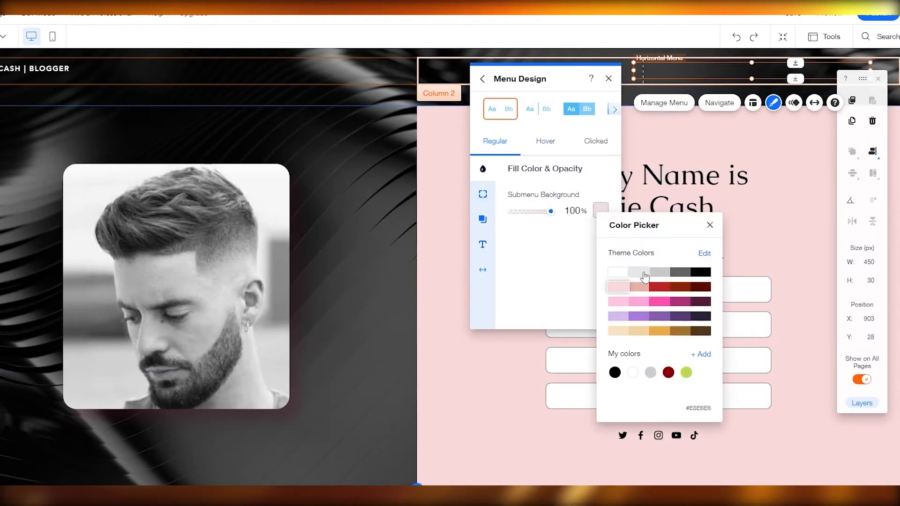
{"action": "left_click", "coordinate": [625, 274]}
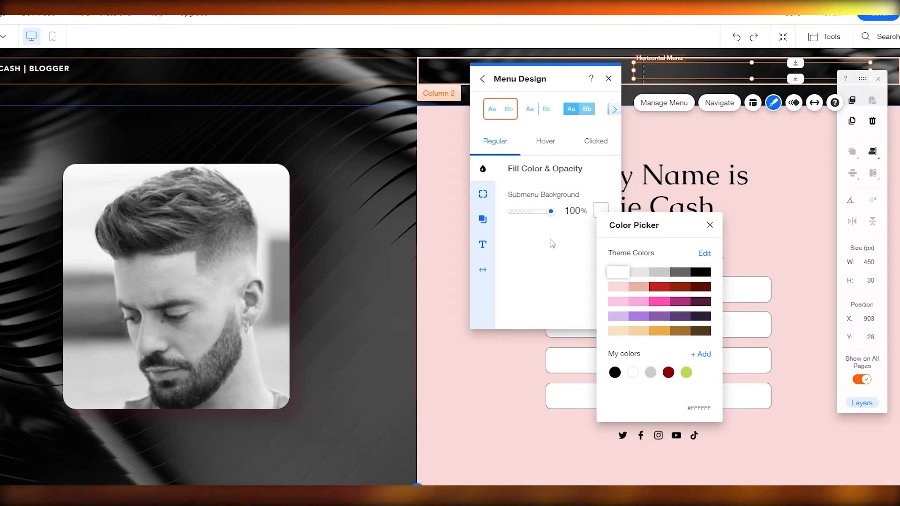
{"action": "left_click", "coordinate": [553, 244]}
Review the header menu's corner and shadow settings and set its regular text color to white (#FFFFFF)
{"action": "left_click", "coordinate": [483, 194]}
{"action": "left_click", "coordinate": [483, 219]}
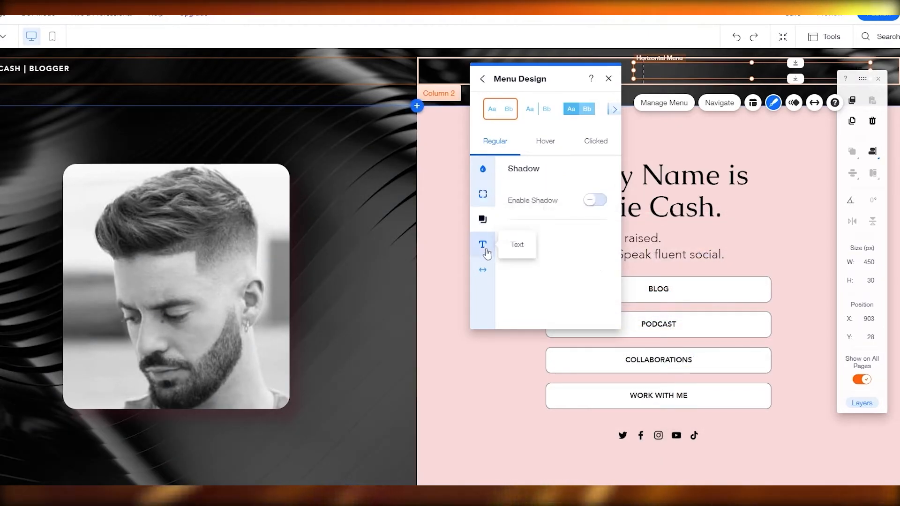
{"action": "left_click", "coordinate": [483, 244]}
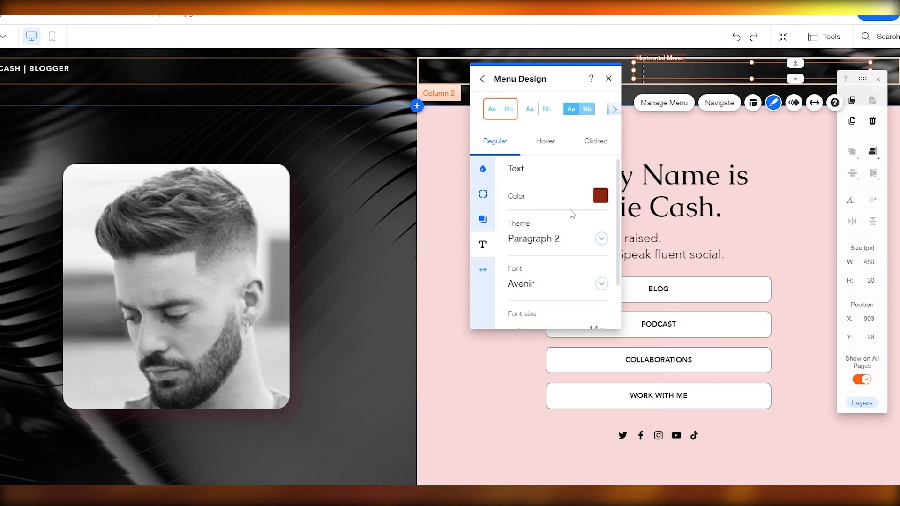
{"action": "left_click", "coordinate": [601, 197]}
{"action": "left_click", "coordinate": [497, 165]}
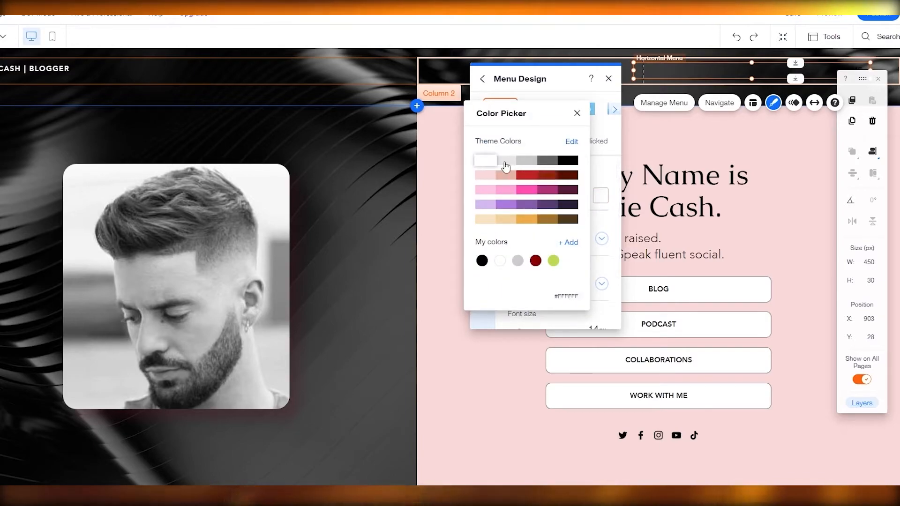
{"action": "left_click", "coordinate": [483, 261]}
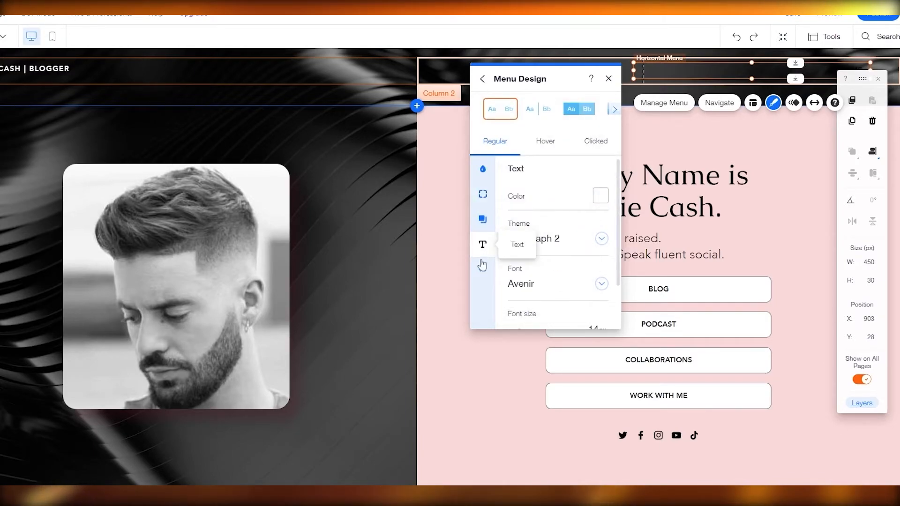
Set the header menu's regular text color to dark red (#8B0000) and shift the menu left in the header
{"action": "left_click", "coordinate": [601, 195]}
{"action": "left_click", "coordinate": [511, 166]}
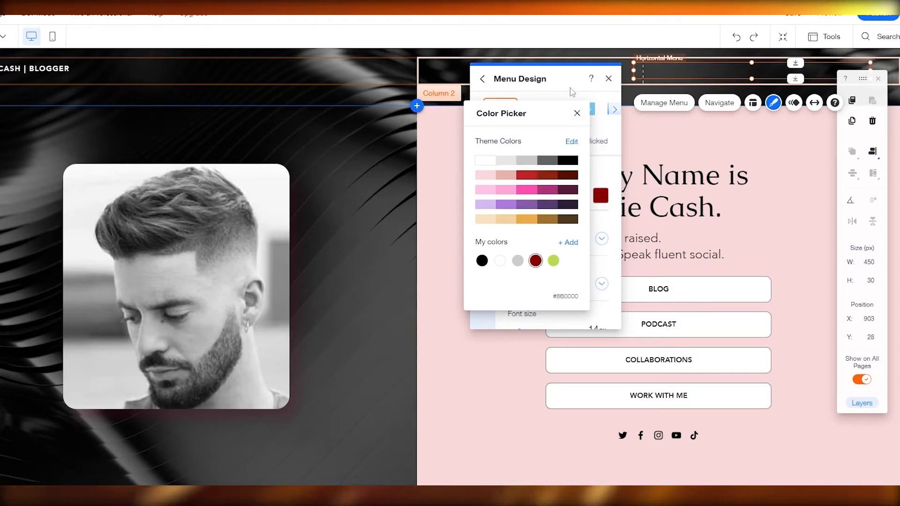
{"action": "left_click", "coordinate": [573, 115]}
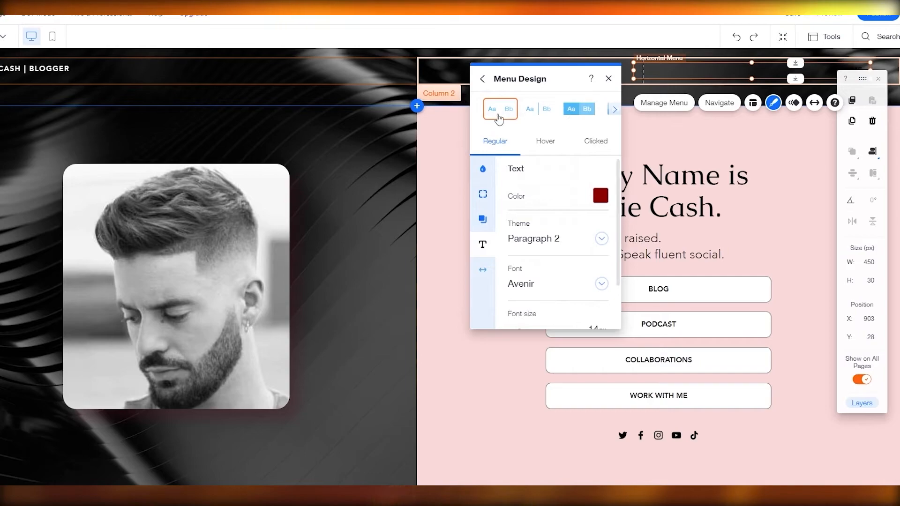
{"action": "left_click", "coordinate": [488, 270]}
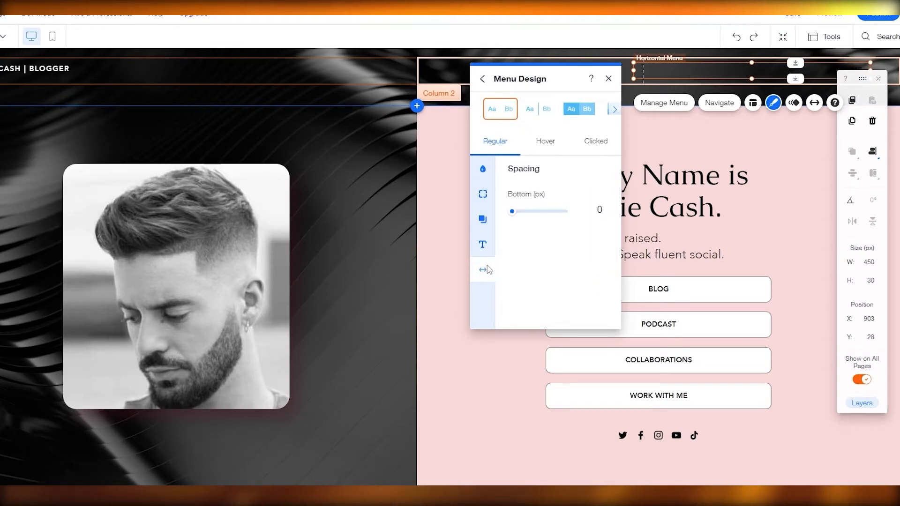
{"action": "left_click_drag", "start_coordinate": [718, 70], "coordinate": [629, 71]}
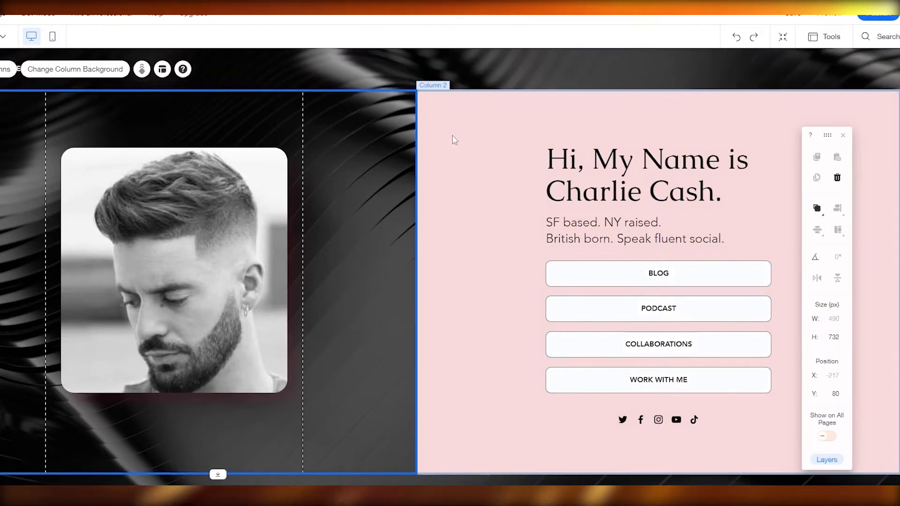
{"action": "left_click", "coordinate": [346, 204]}
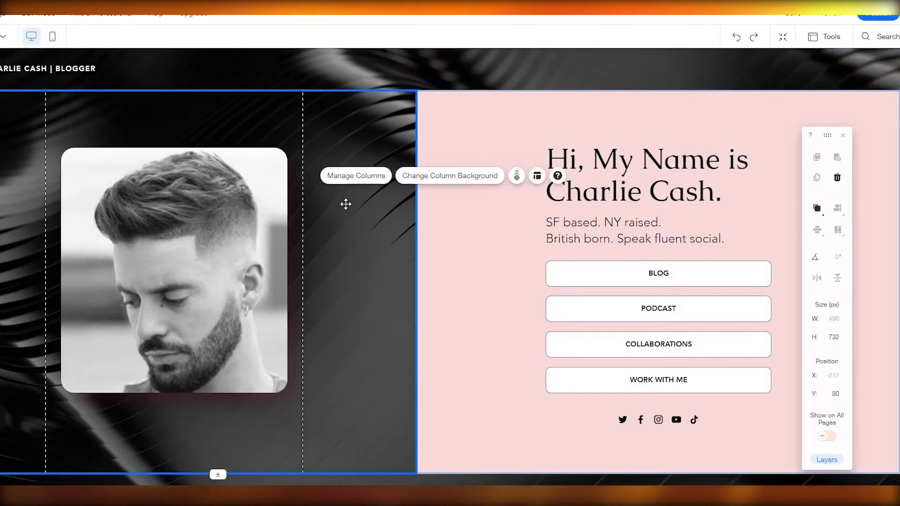
{"action": "left_click", "coordinate": [458, 326]}
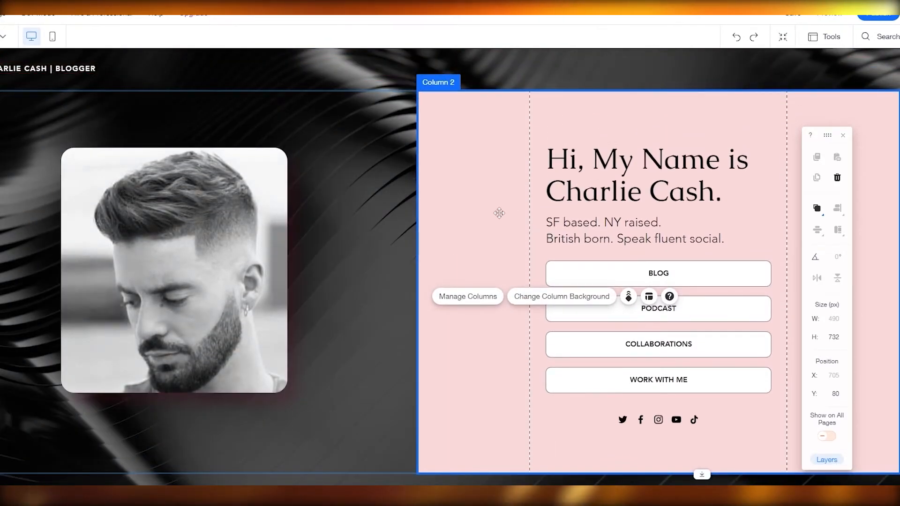
{"action": "left_click", "coordinate": [499, 213]}
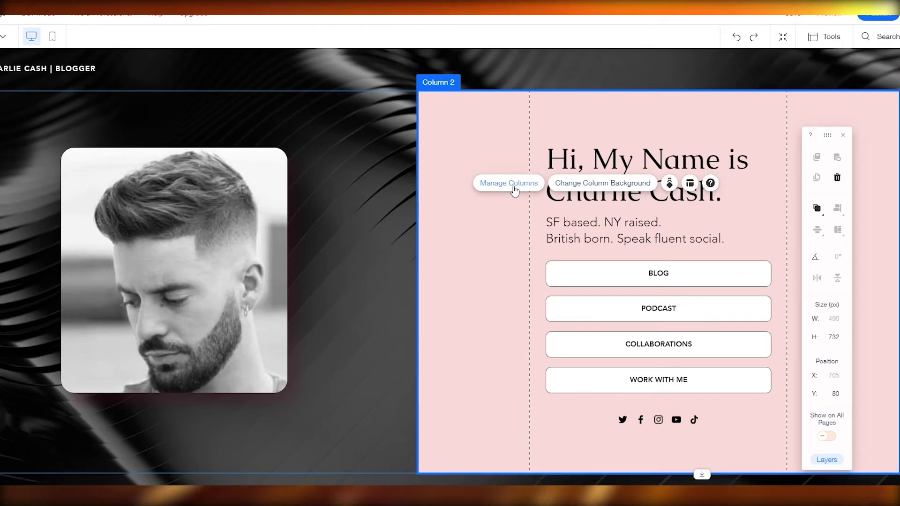
{"action": "left_click", "coordinate": [597, 188]}
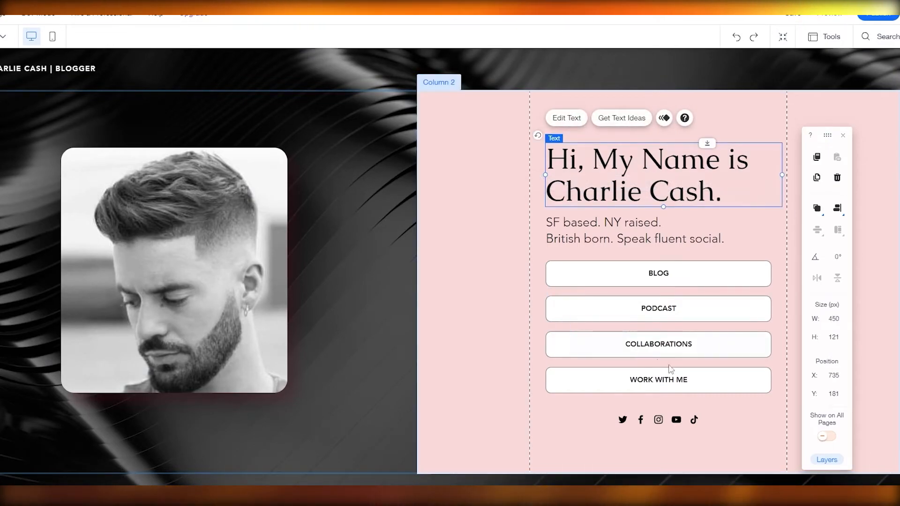
Set the two-line tagline under the introduction heading to font size 28 px and white text color
{"action": "left_click", "coordinate": [634, 233]}
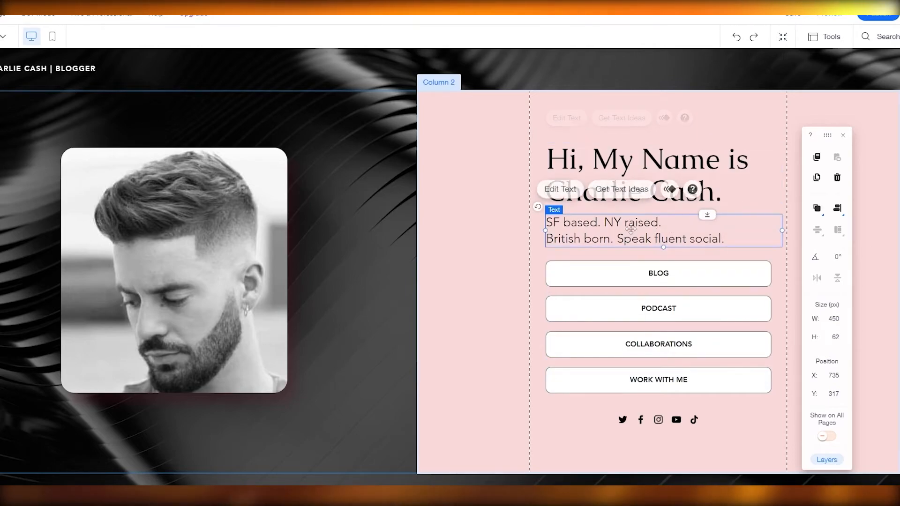
{"action": "left_click", "coordinate": [576, 189]}
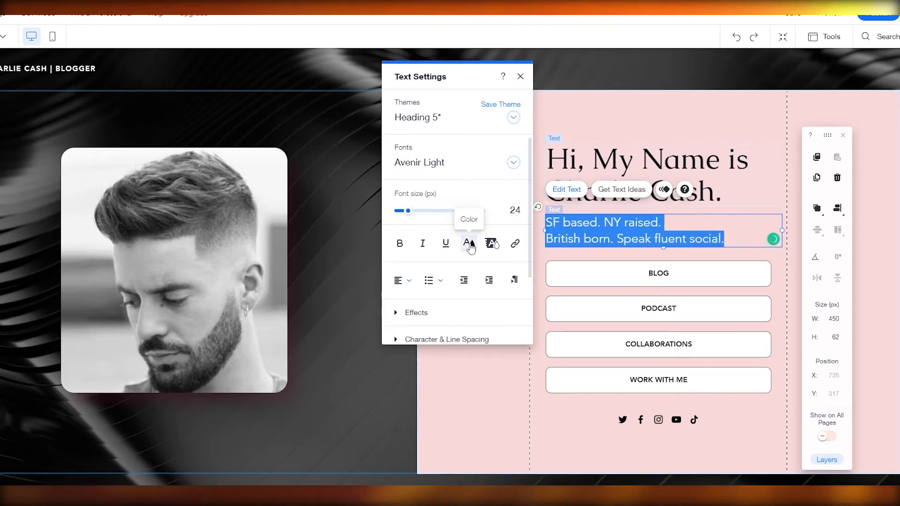
{"action": "mouse_move", "coordinate": [413, 216]}
{"action": "left_mouse_down"}
{"action": "mouse_move", "coordinate": [423, 217]}
{"action": "mouse_move", "coordinate": [409, 215]}
{"action": "left_mouse_up"}
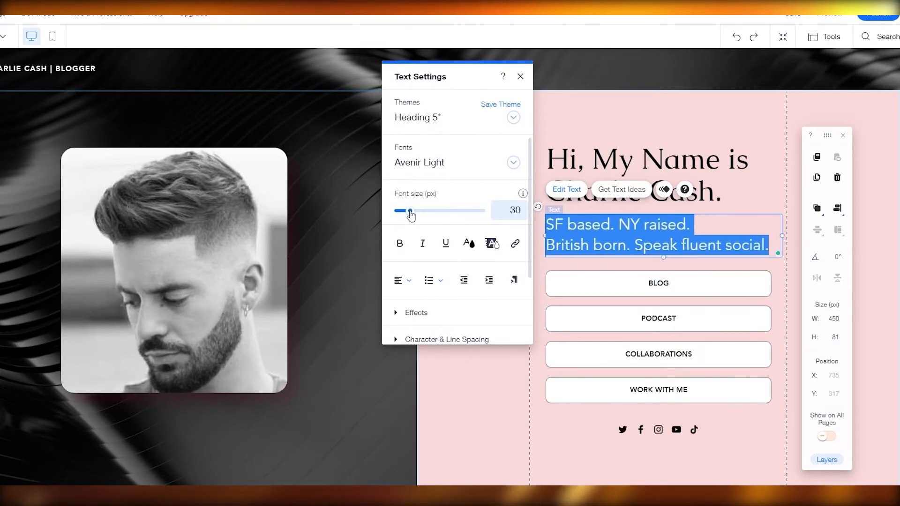
{"action": "left_click", "coordinate": [469, 246]}
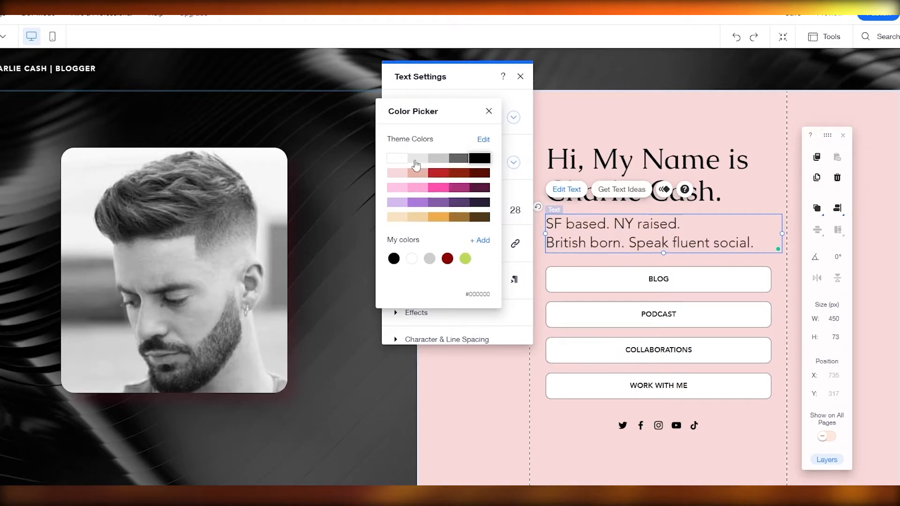
{"action": "left_click", "coordinate": [488, 112]}
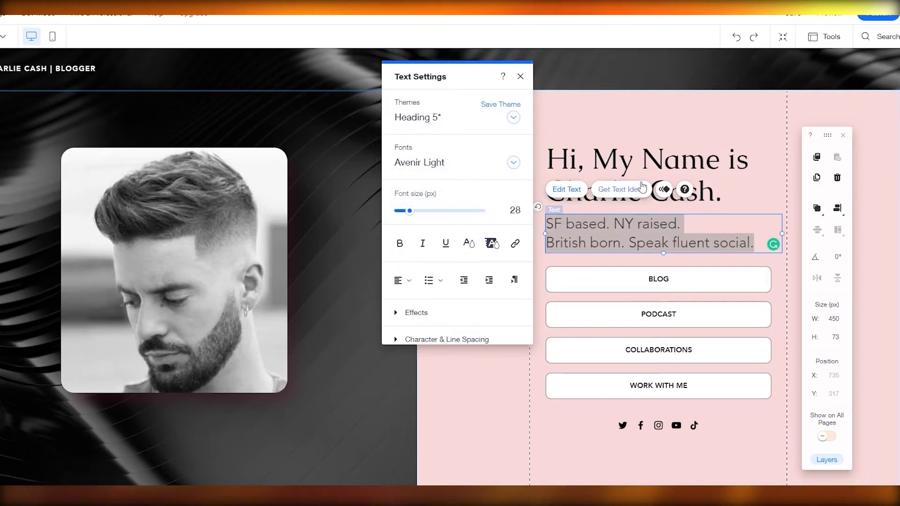
Change the large introduction heading's text color to white (#FFFFFF)
{"action": "left_click", "coordinate": [640, 157]}
{"action": "left_click", "coordinate": [565, 118]}
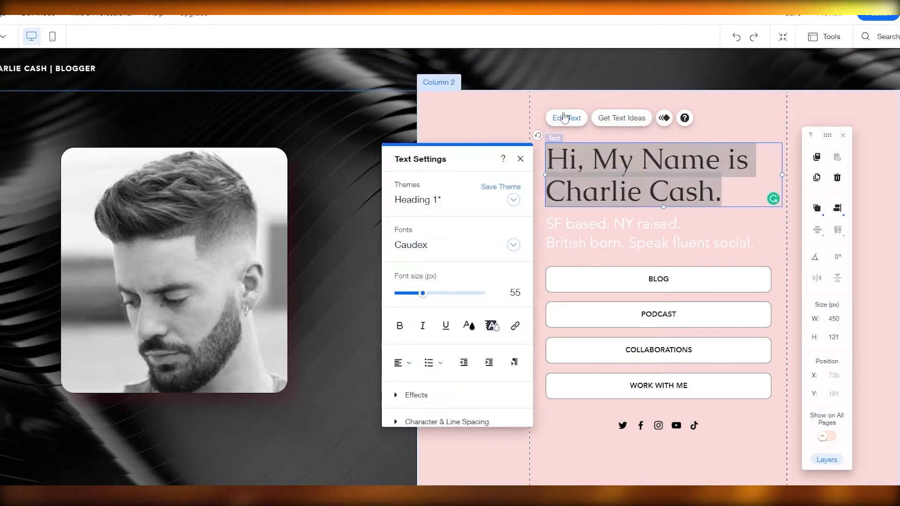
{"action": "left_click", "coordinate": [469, 325]}
{"action": "left_click", "coordinate": [402, 242]}
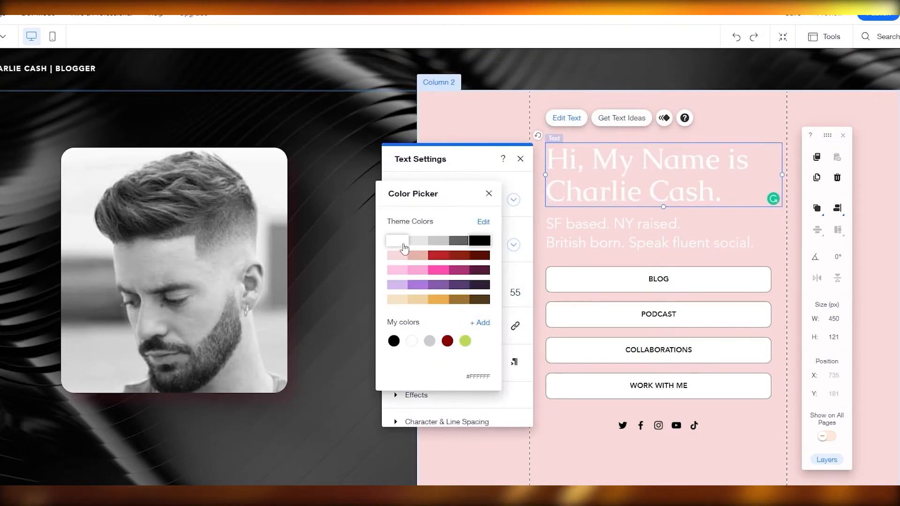
{"action": "left_click", "coordinate": [617, 291]}
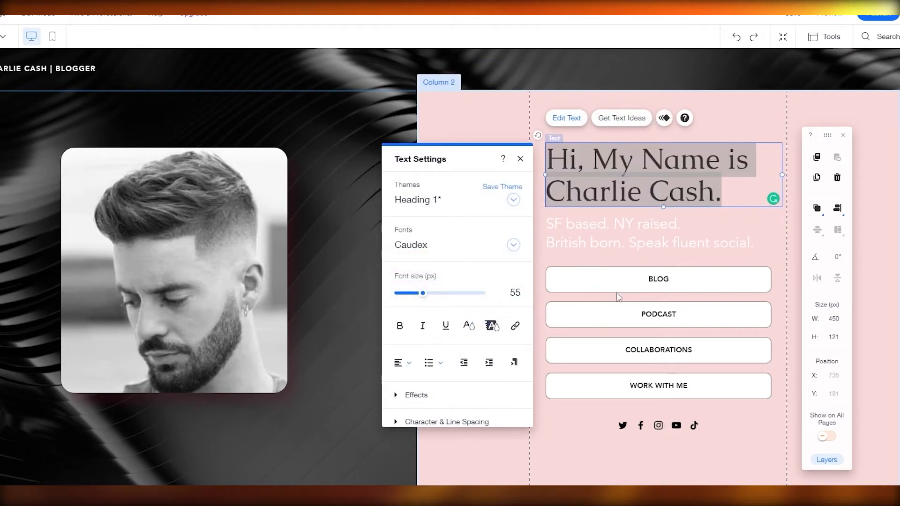
{"action": "left_click", "coordinate": [514, 132]}
Open the link settings of the social bar below the buttons and select its Twitter icon
{"action": "left_click", "coordinate": [661, 423]}
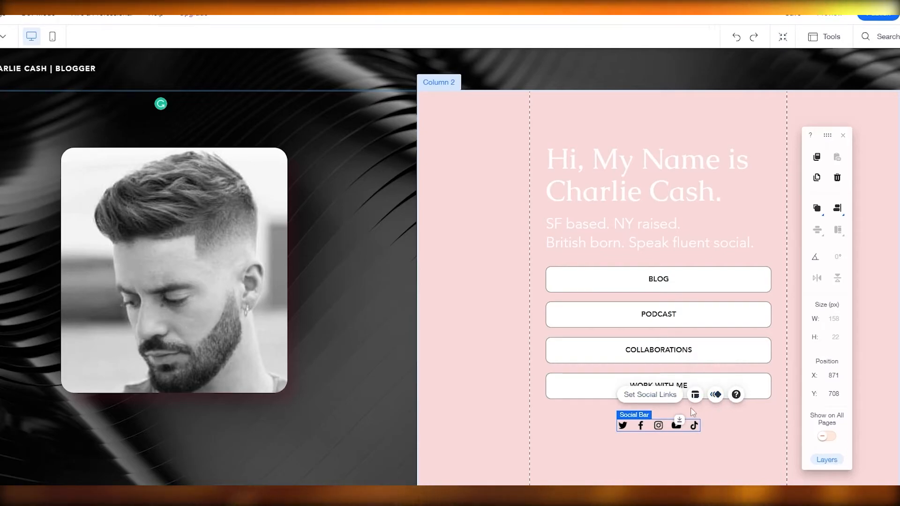
{"action": "left_click", "coordinate": [651, 395]}
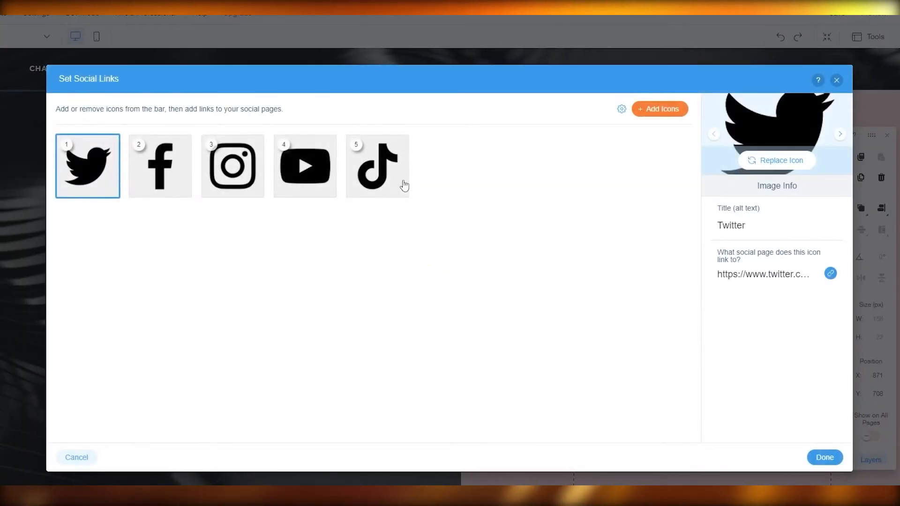
{"action": "left_click", "coordinate": [390, 177]}
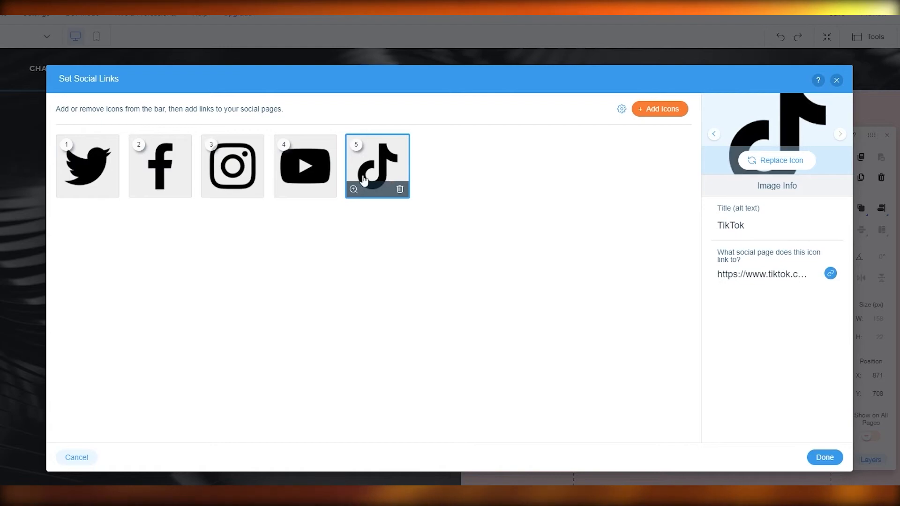
{"action": "left_click", "coordinate": [115, 164]}
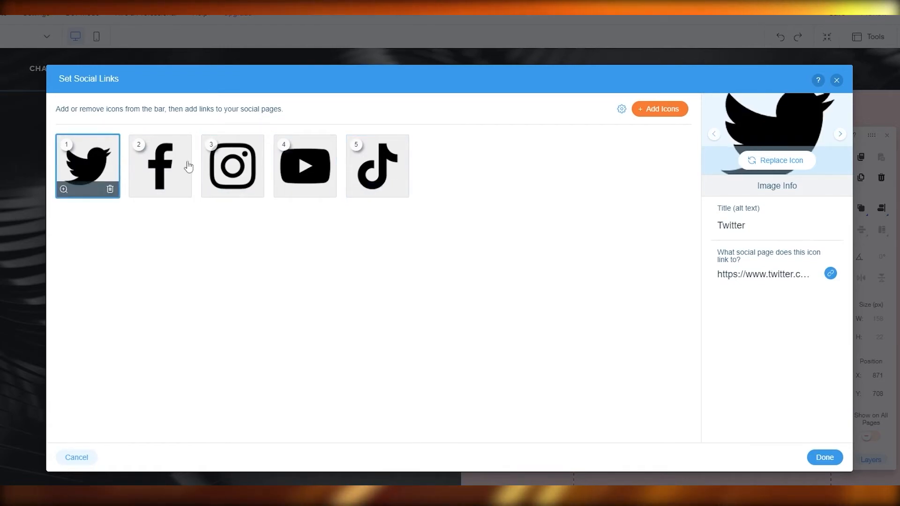
Search the icon library for "twitter" and replace the Twitter icon with the plain white bird
{"action": "left_click", "coordinate": [774, 162]}
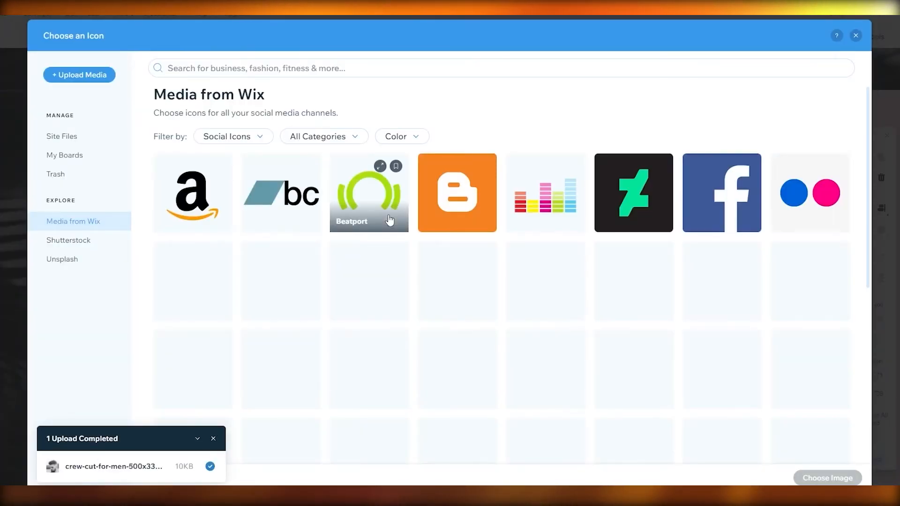
{"action": "left_click", "coordinate": [271, 69]}
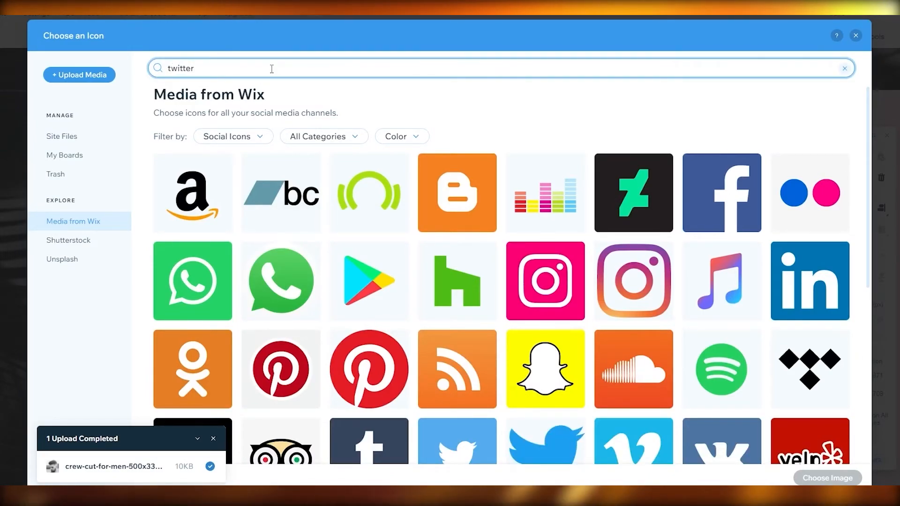
{"action": "type", "text": "twitter"}
{"action": "key", "text": "Return"}
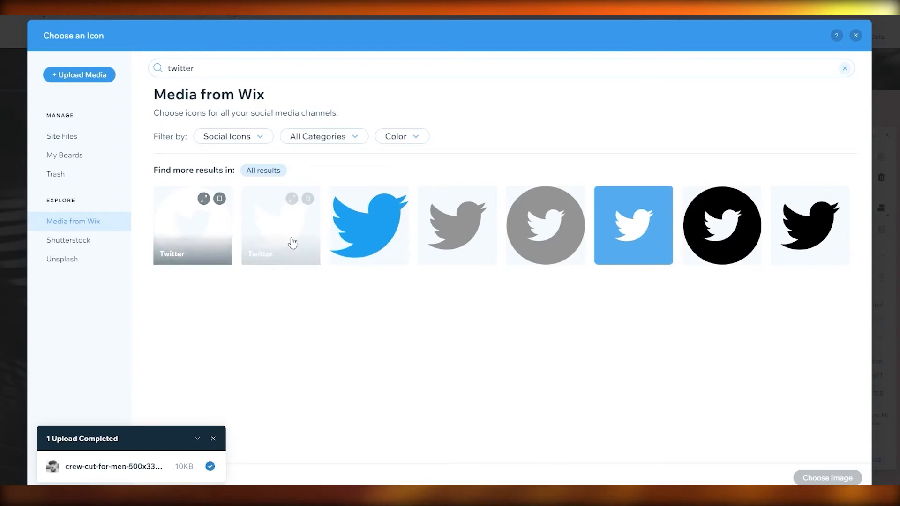
{"action": "left_click", "coordinate": [192, 236]}
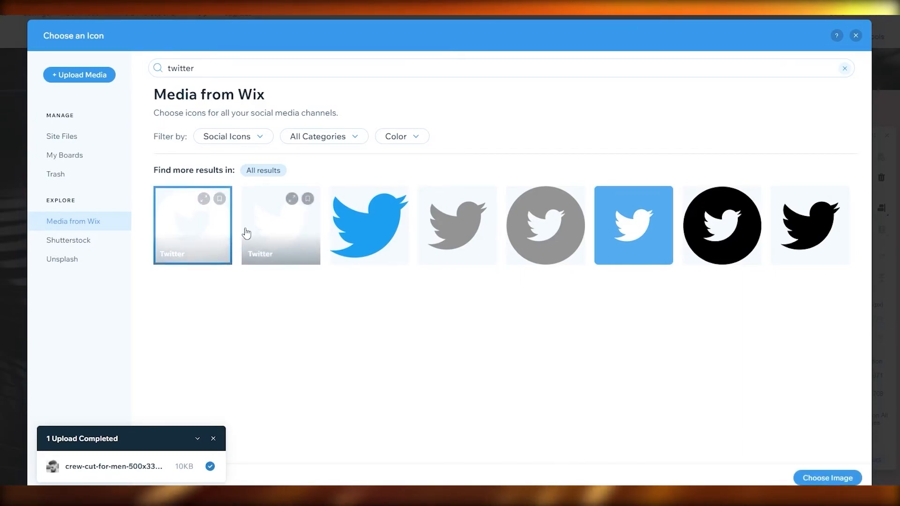
{"action": "left_click", "coordinate": [255, 229]}
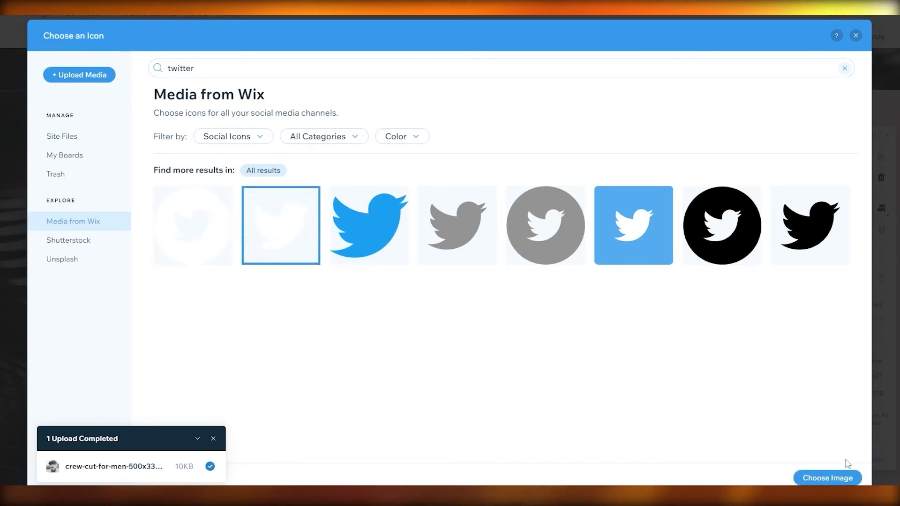
{"action": "left_click", "coordinate": [846, 479]}
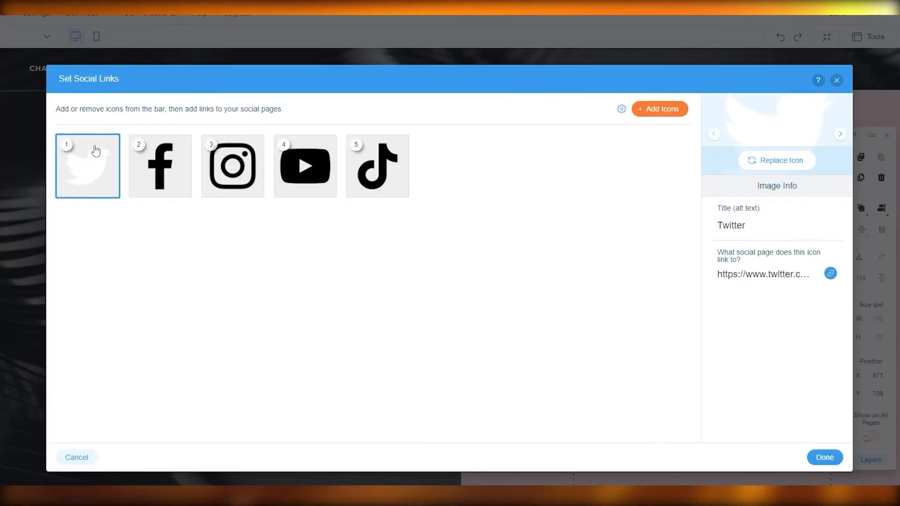
Replace the social bar's Facebook icon with one found by searching the icon library for "facebook"
{"action": "left_click", "coordinate": [160, 171]}
{"action": "left_click", "coordinate": [781, 160]}
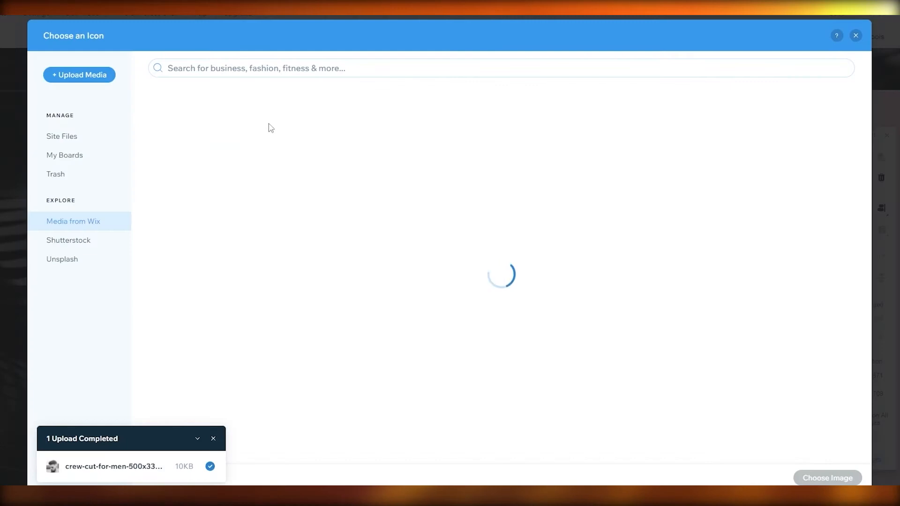
{"action": "type", "text": "facebook"}
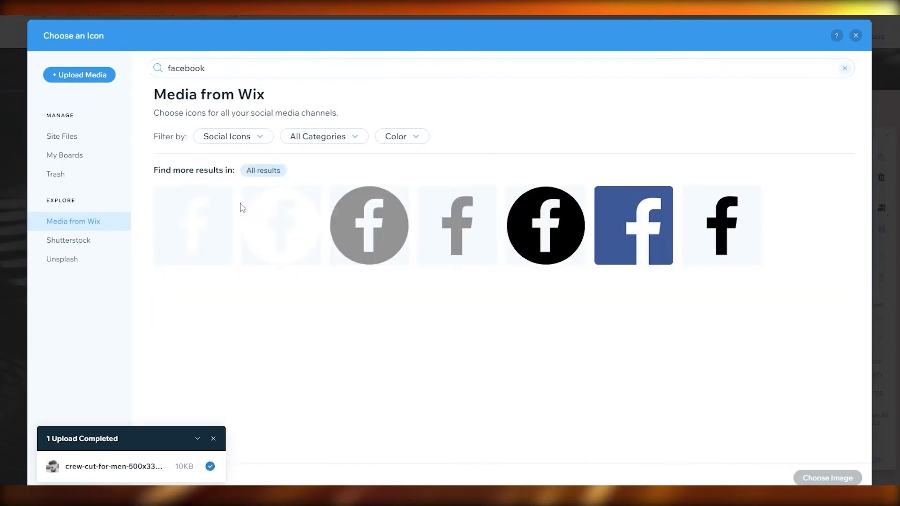
{"action": "left_click", "coordinate": [314, 239]}
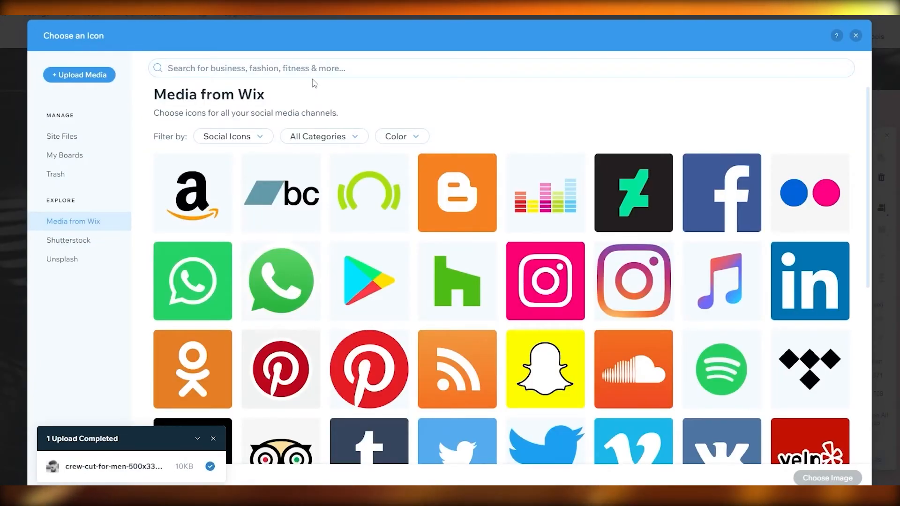
Replace the Instagram icon with the pink square version from an "instagram" search and apply the social bar icons
{"action": "left_click", "coordinate": [314, 68]}
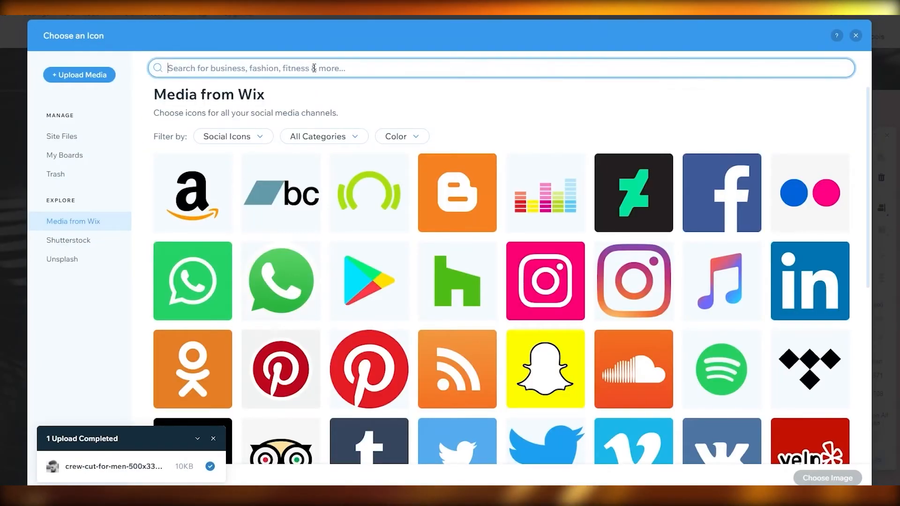
{"action": "type", "text": "instagram"}
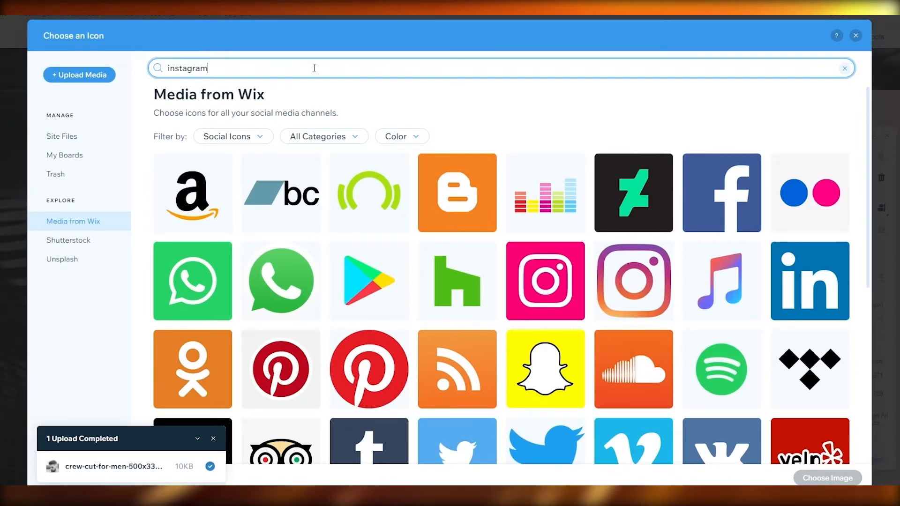
{"action": "key", "text": "Return"}
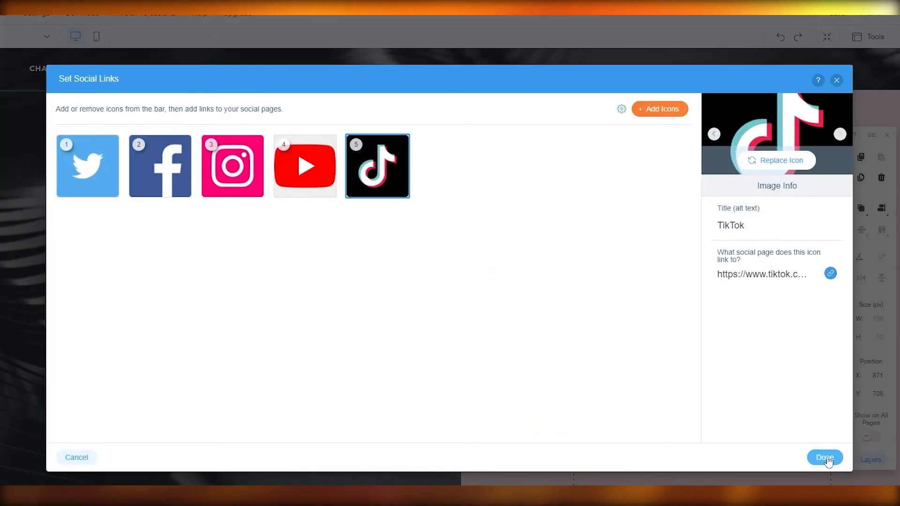
{"action": "left_click", "coordinate": [825, 457]}
Set the background of the pink Column 2 to None
{"action": "left_click", "coordinate": [646, 466]}
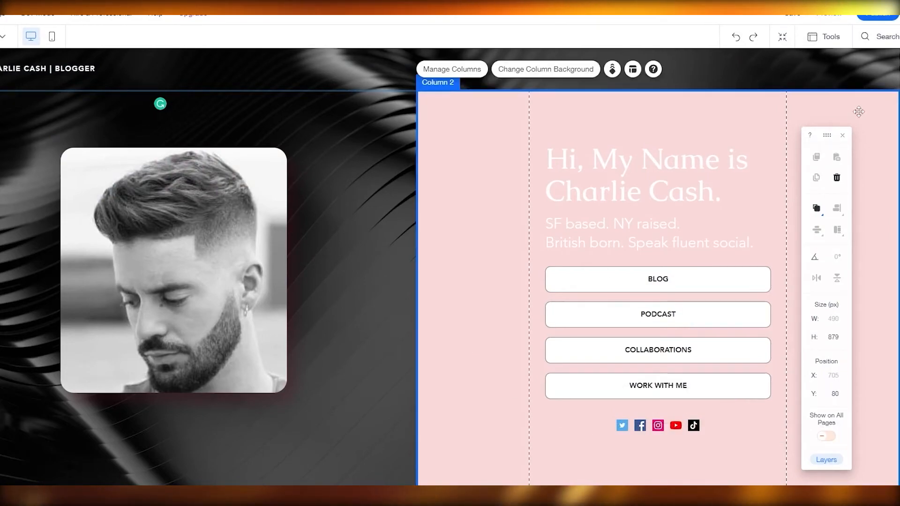
{"action": "left_click_drag", "start_coordinate": [827, 135], "coordinate": [858, 118]}
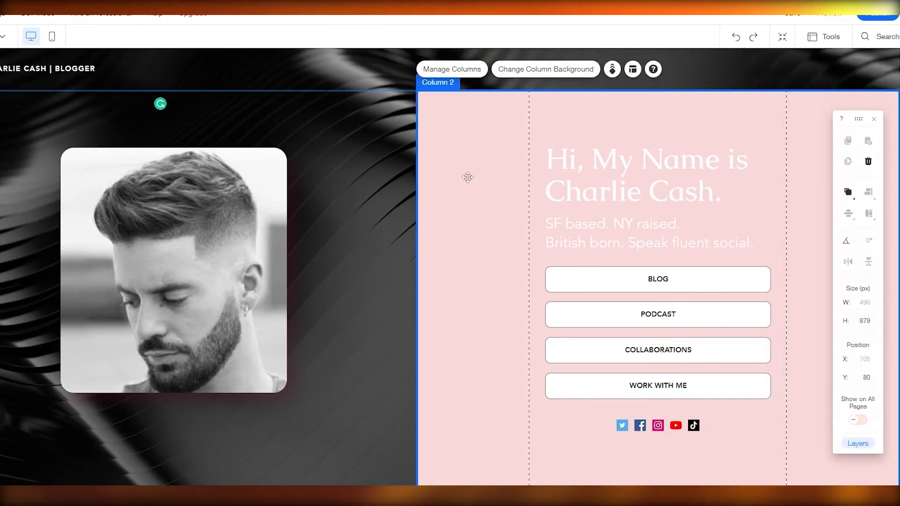
{"action": "left_click", "coordinate": [485, 183]}
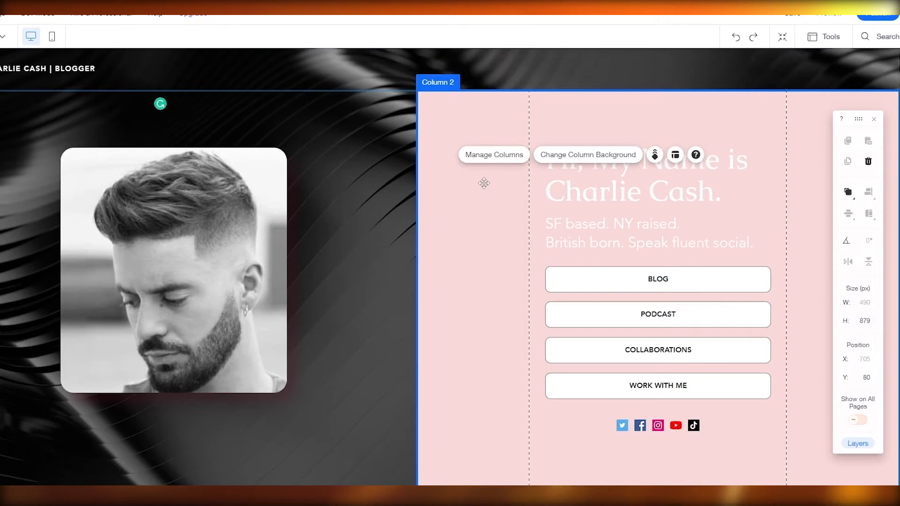
{"action": "left_click", "coordinate": [568, 159]}
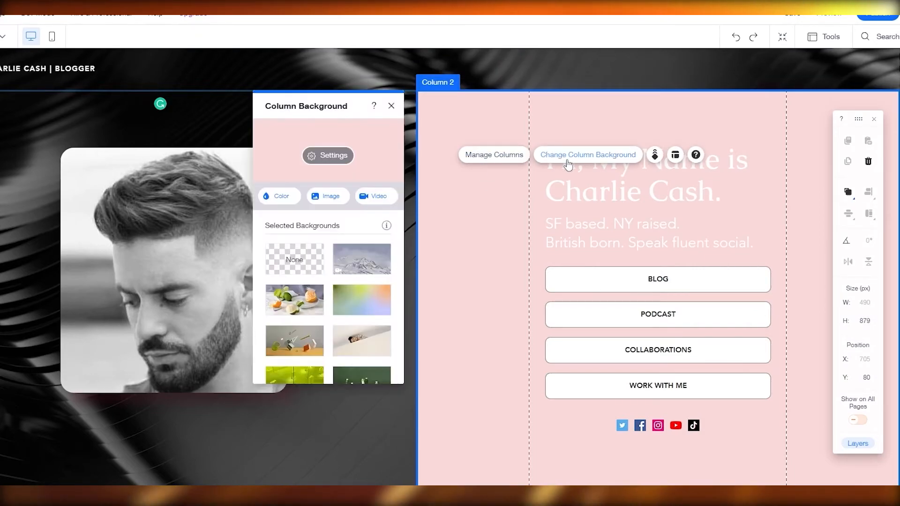
{"action": "left_click", "coordinate": [318, 265]}
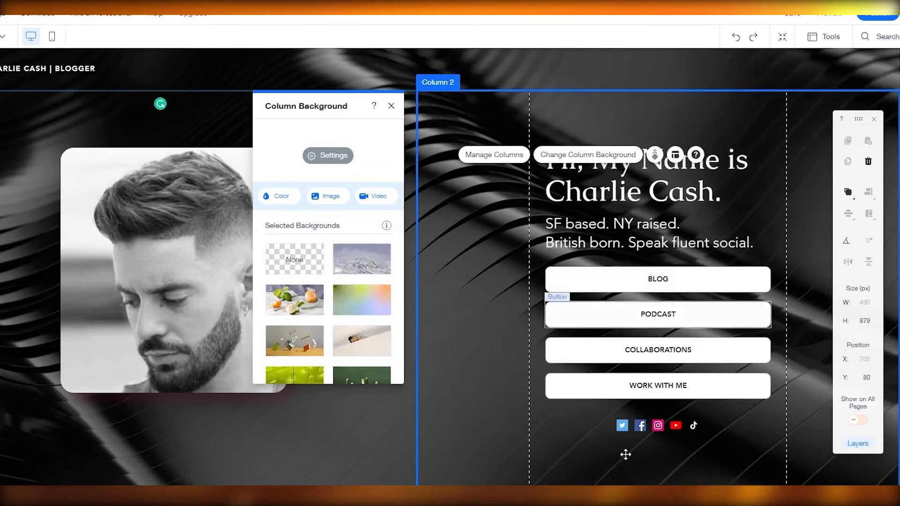
{"action": "left_click", "coordinate": [320, 408]}
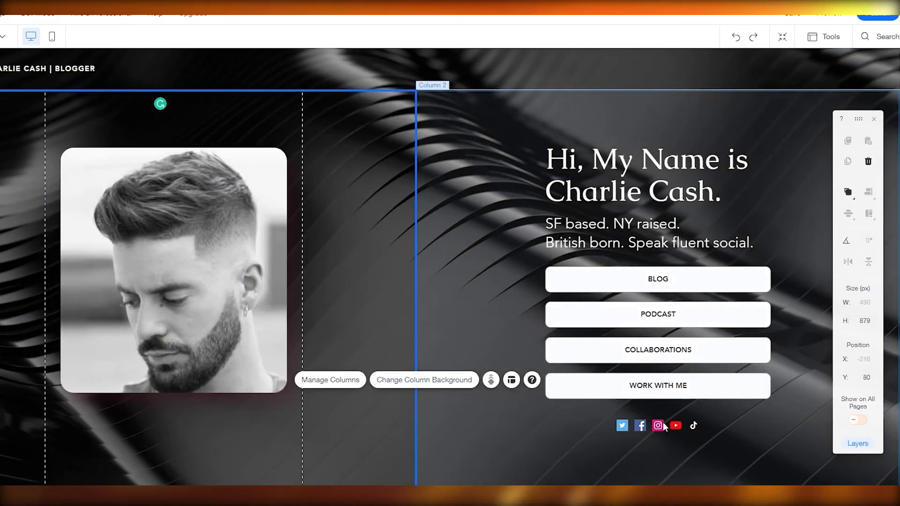
Move the social bar slightly up and to the right, to about X 881, Y 696
{"action": "left_click", "coordinate": [664, 426]}
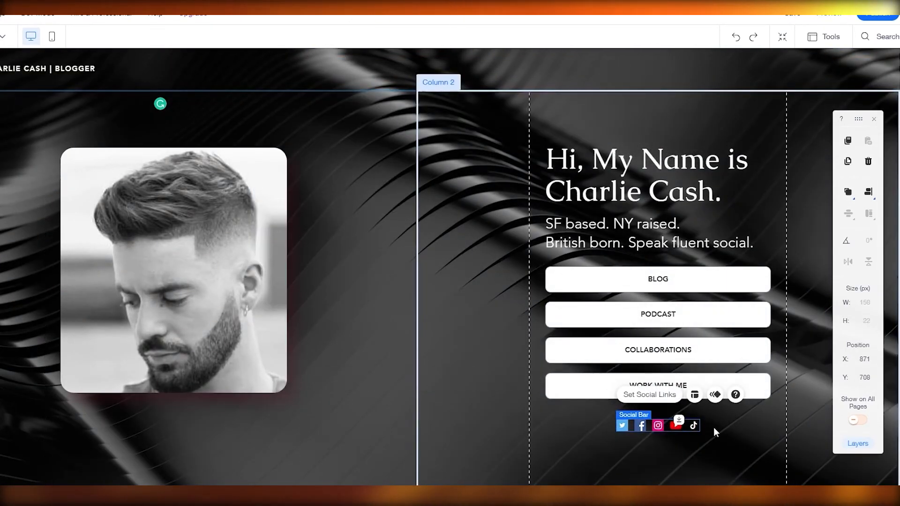
{"action": "mouse_move", "coordinate": [699, 430]}
{"action": "left_mouse_down"}
{"action": "mouse_move", "coordinate": [704, 468]}
{"action": "mouse_move", "coordinate": [701, 422]}
{"action": "left_mouse_up"}
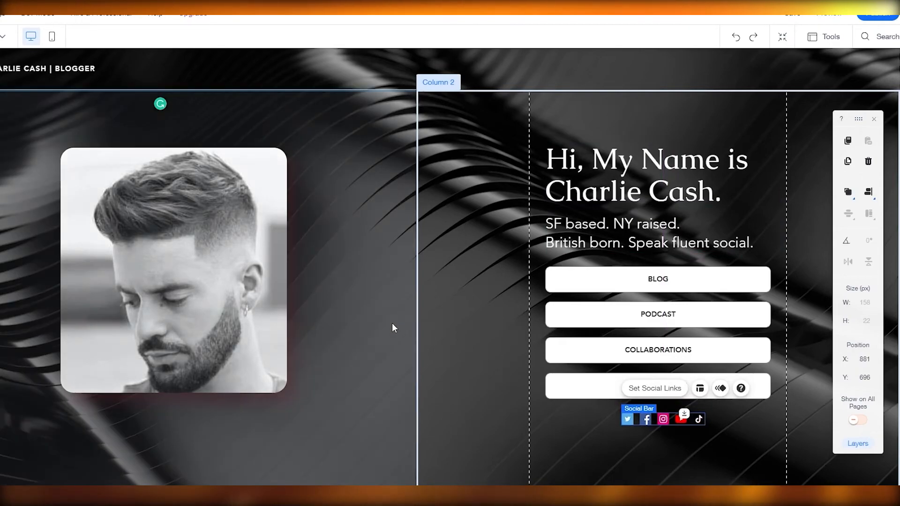
{"action": "scroll", "coordinate": [392, 324], "scroll_direction": "down", "scroll_amount": 2}
{"action": "scroll", "coordinate": [392, 324], "scroll_direction": "up", "scroll_amount": 2}
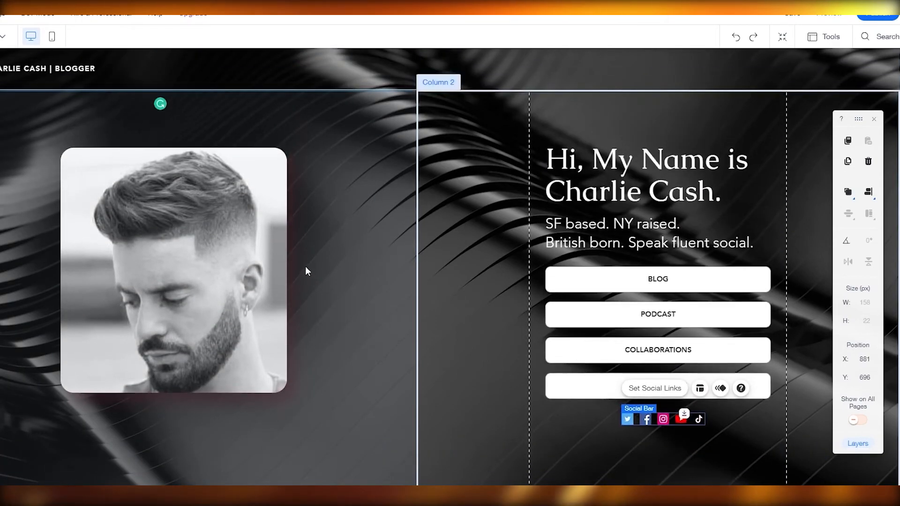
Apply the Fade-In animation to the portrait image
{"action": "left_click", "coordinate": [199, 381]}
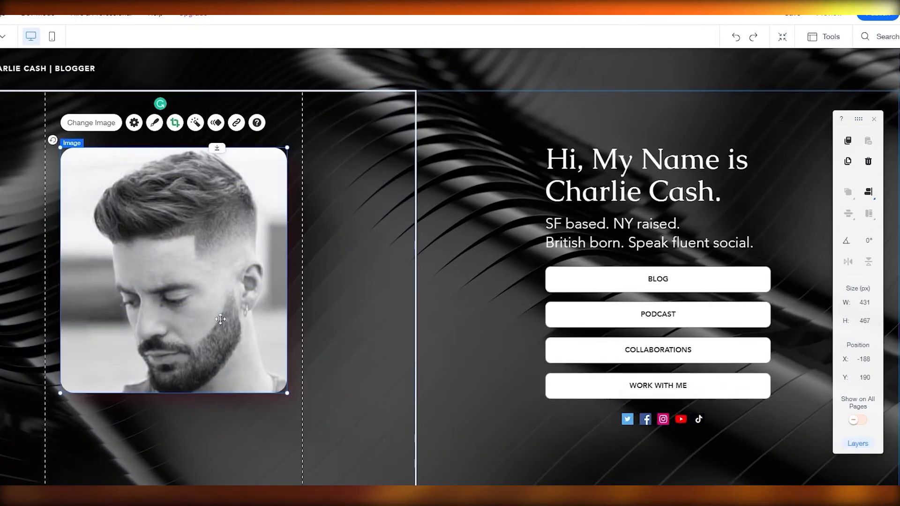
{"action": "mouse_move", "coordinate": [187, 253]}
{"action": "left_mouse_down"}
{"action": "mouse_move", "coordinate": [254, 242]}
{"action": "mouse_move", "coordinate": [193, 244]}
{"action": "left_mouse_up"}
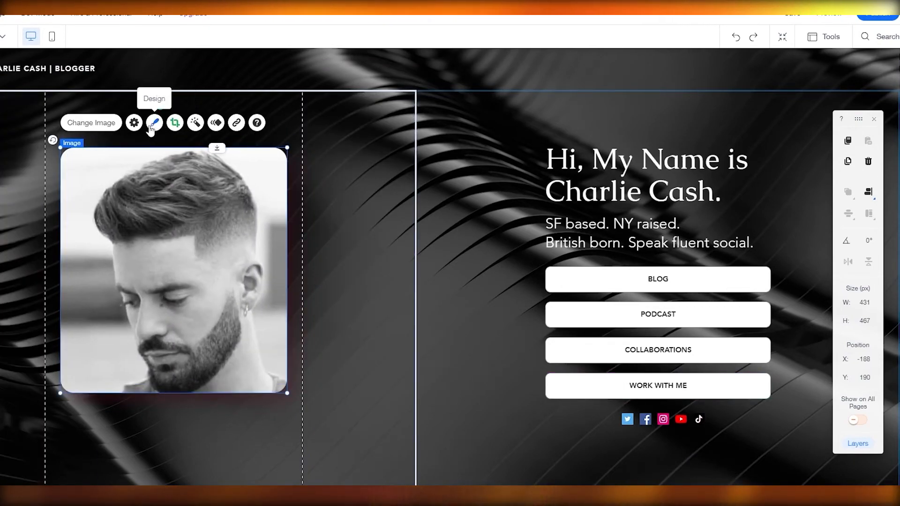
{"action": "left_click", "coordinate": [217, 123]}
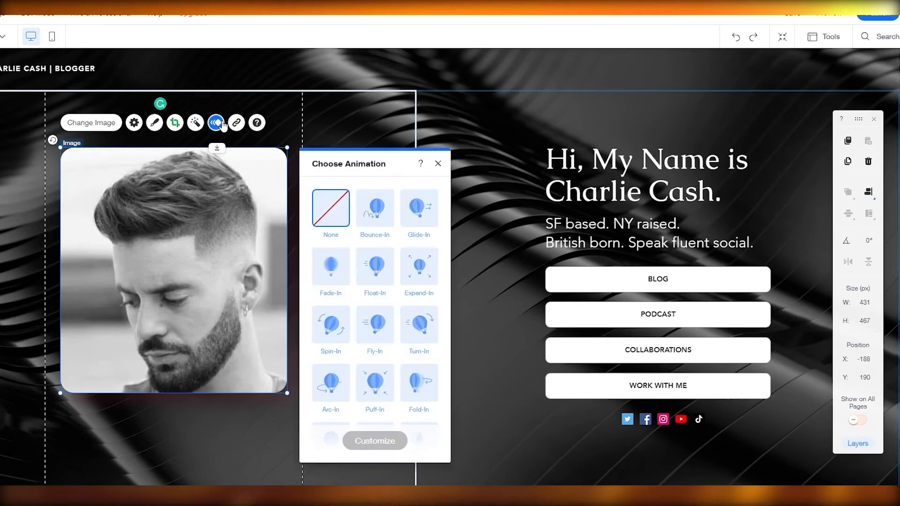
{"action": "left_click", "coordinate": [334, 274]}
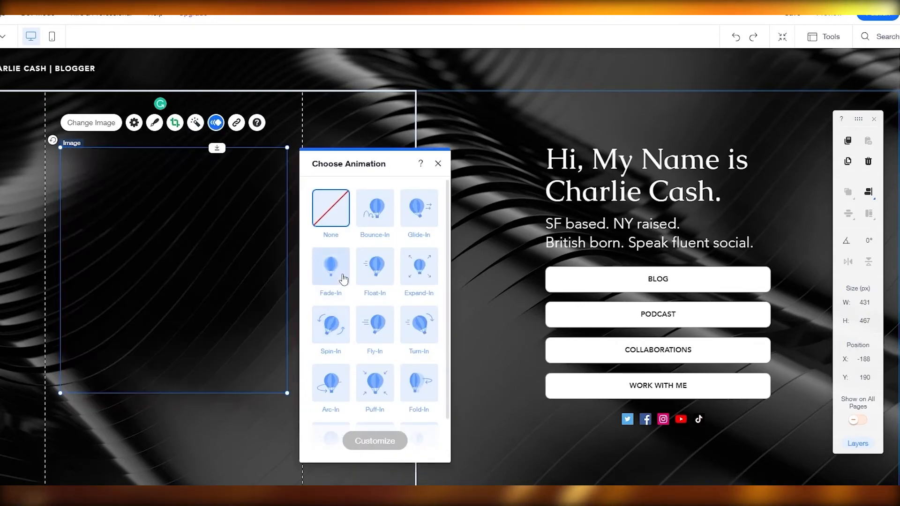
{"action": "left_click", "coordinate": [438, 164]}
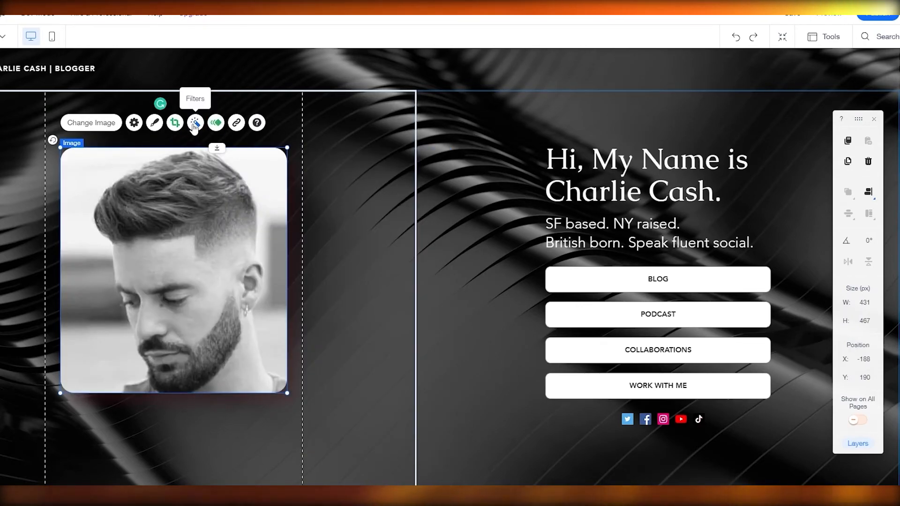
Review the portrait's frame presets and its custom frame design options, including the shadow and hover settings
{"action": "left_click", "coordinate": [155, 123]}
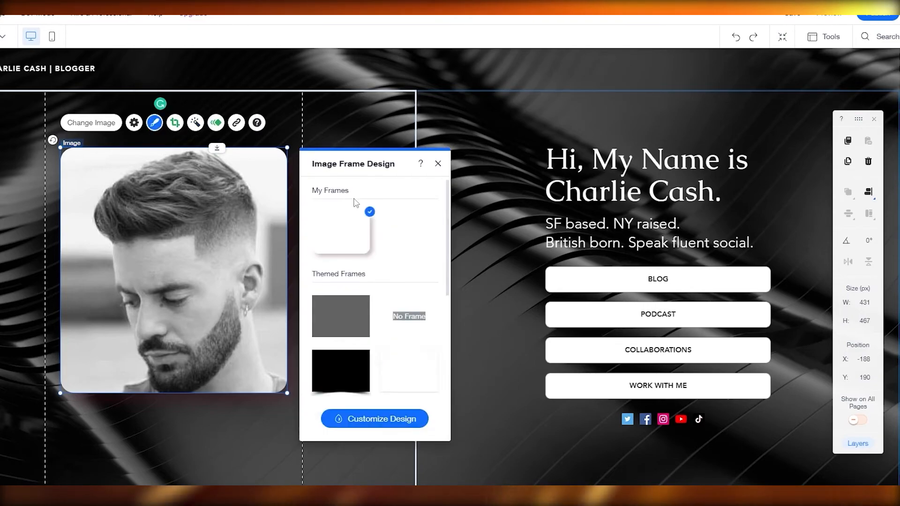
{"action": "scroll", "coordinate": [342, 226], "scroll_direction": "down", "scroll_amount": 1}
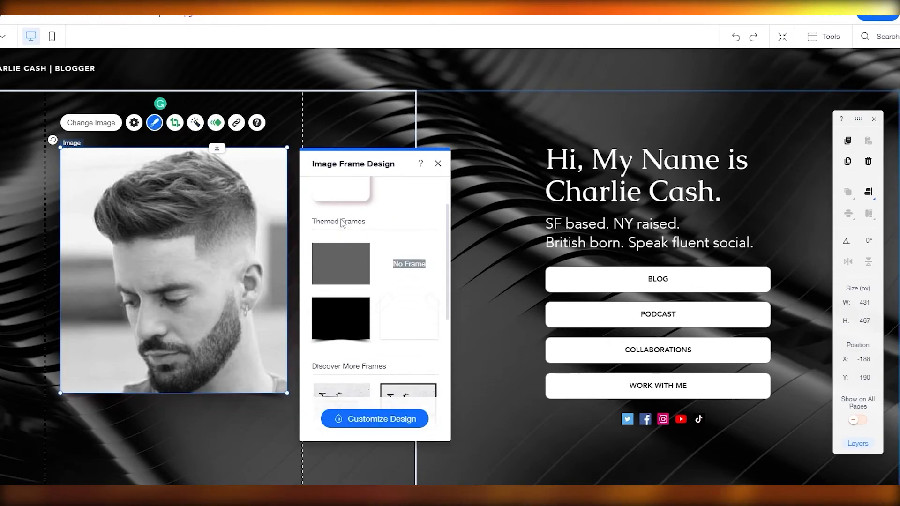
{"action": "scroll", "coordinate": [344, 221], "scroll_direction": "down", "scroll_amount": 3}
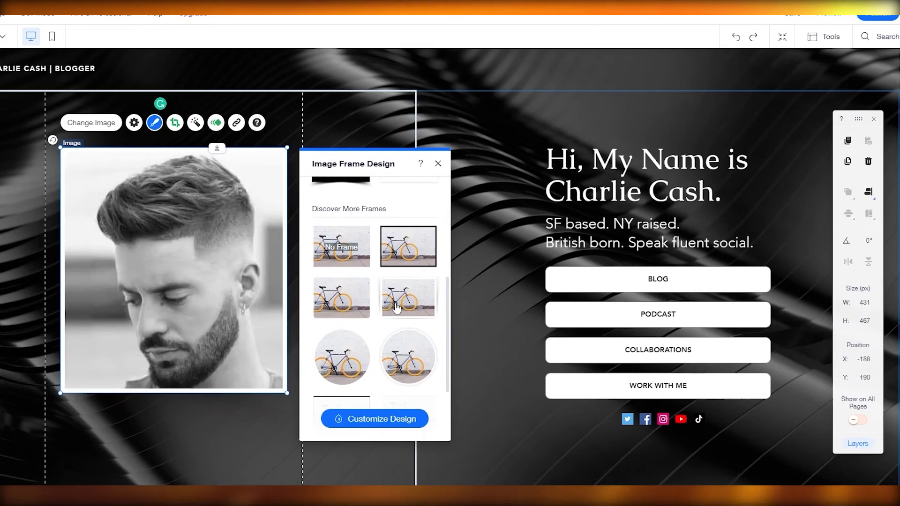
{"action": "scroll", "coordinate": [397, 307], "scroll_direction": "down", "scroll_amount": 2}
{"action": "scroll", "coordinate": [375, 328], "scroll_direction": "up", "scroll_amount": 6}
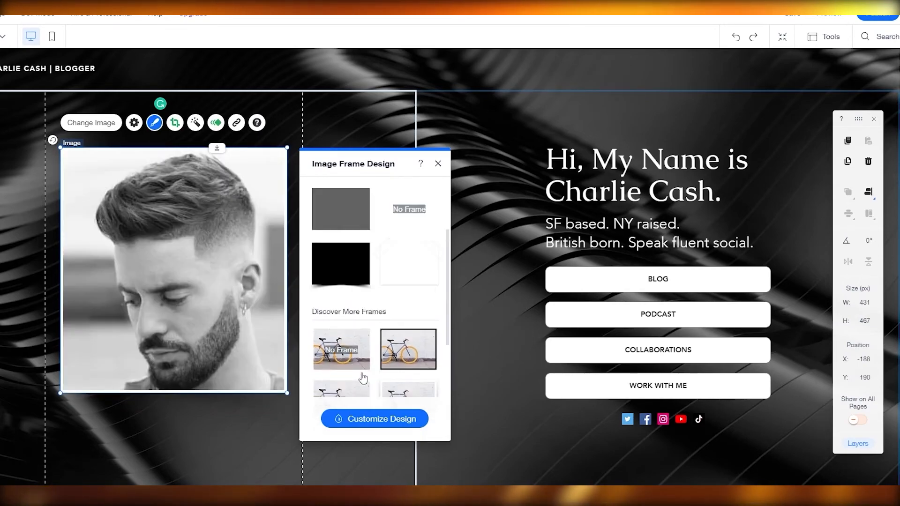
{"action": "scroll", "coordinate": [342, 312], "scroll_direction": "down", "scroll_amount": 2}
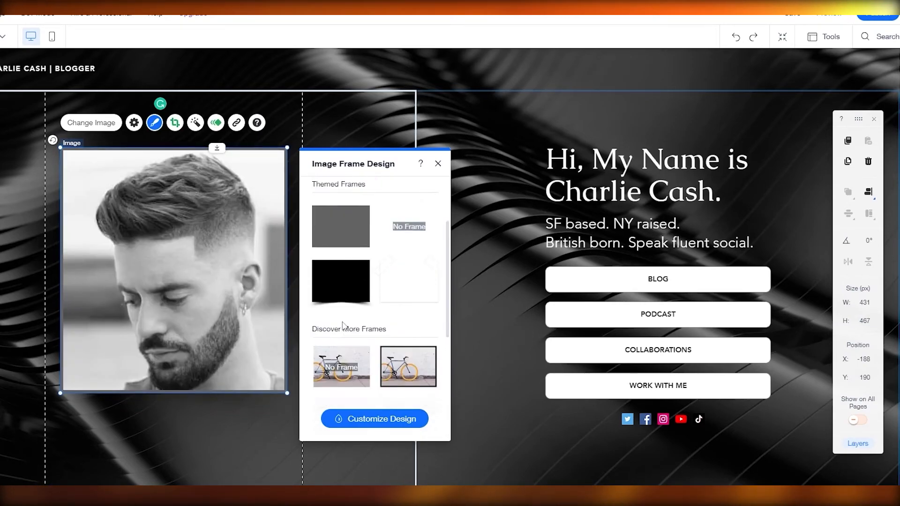
{"action": "left_click", "coordinate": [368, 423]}
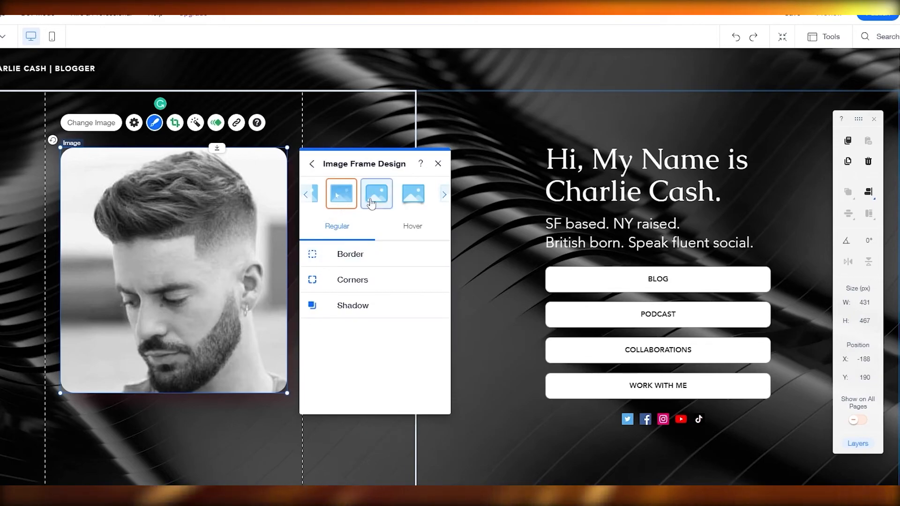
{"action": "left_click", "coordinate": [366, 309]}
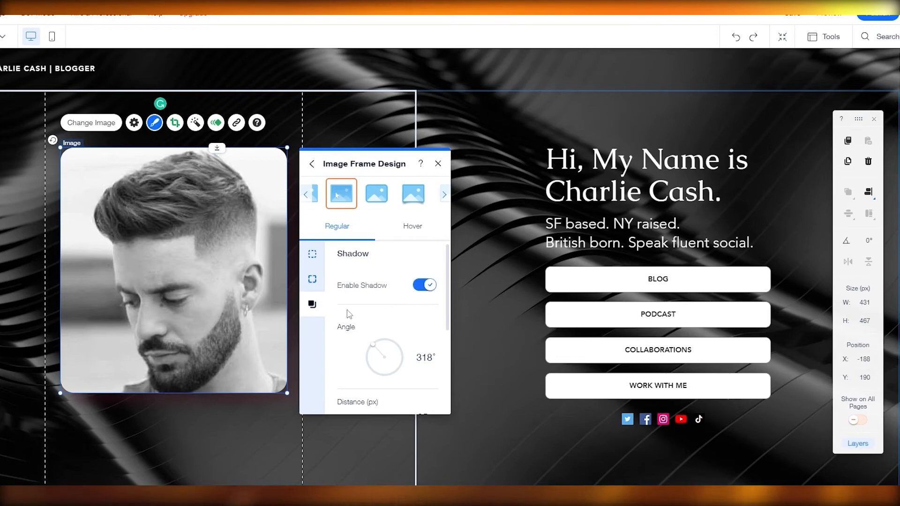
{"action": "left_click", "coordinate": [413, 227]}
{"action": "left_click", "coordinate": [313, 164]}
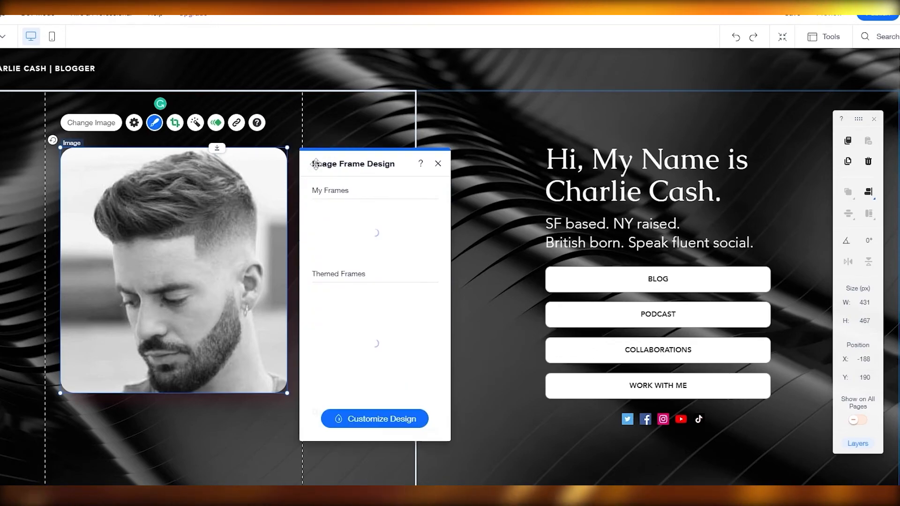
Apply the square frame with the white border from the Discover More Frames presets to the portrait image
{"action": "scroll", "coordinate": [359, 301], "scroll_direction": "down", "scroll_amount": 3}
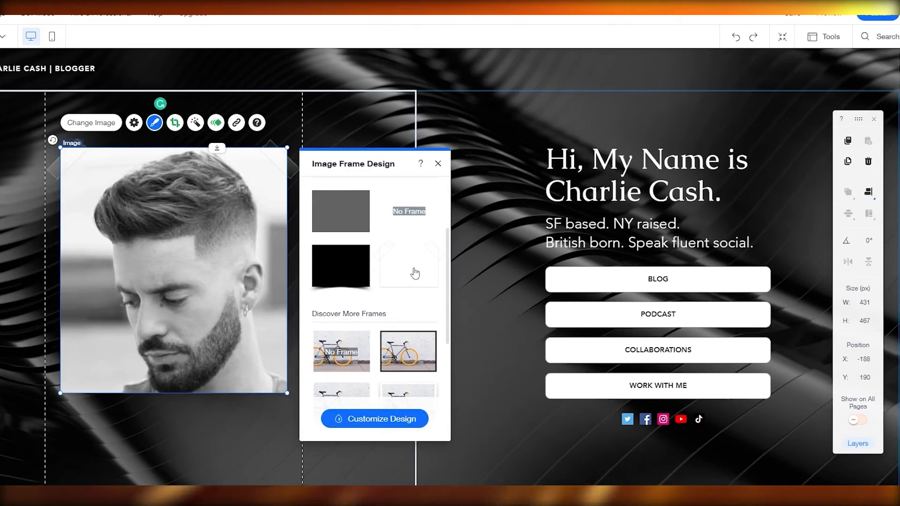
{"action": "scroll", "coordinate": [413, 272], "scroll_direction": "up", "scroll_amount": 1}
{"action": "scroll", "coordinate": [414, 267], "scroll_direction": "down", "scroll_amount": 2}
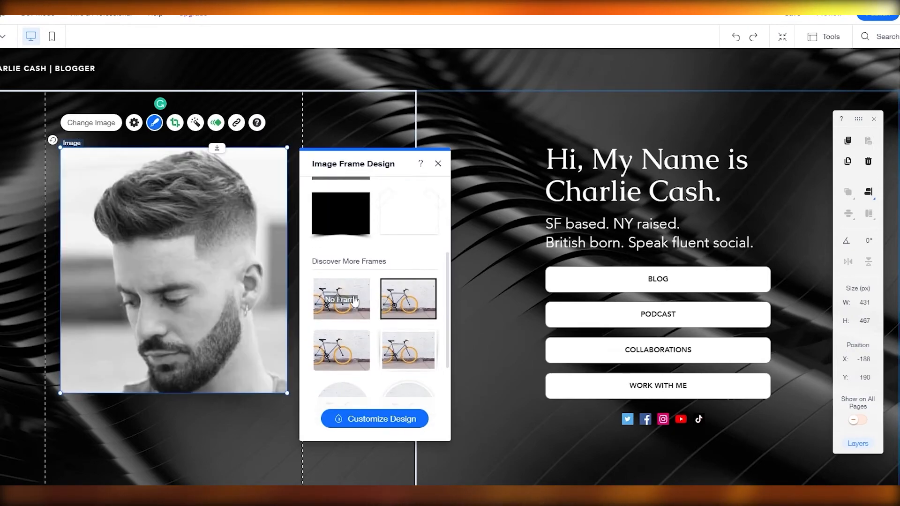
{"action": "scroll", "coordinate": [387, 305], "scroll_direction": "down", "scroll_amount": 2}
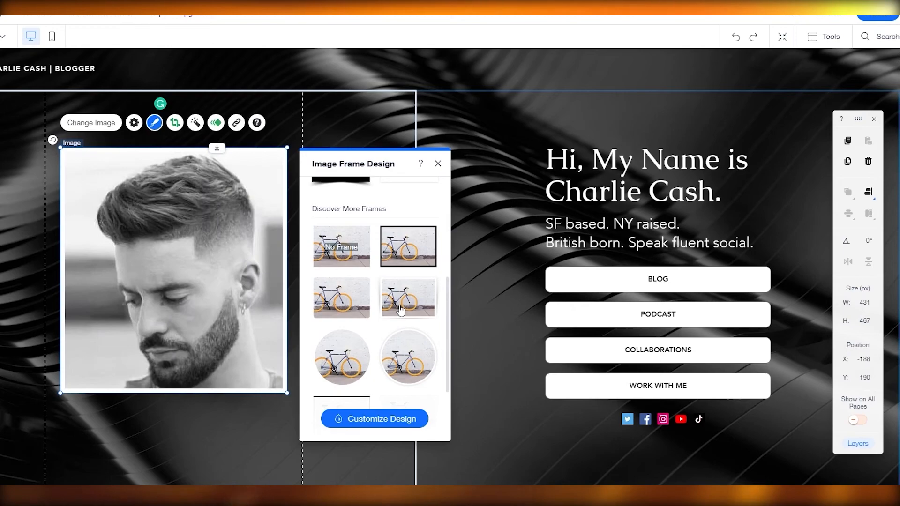
{"action": "left_click", "coordinate": [400, 310]}
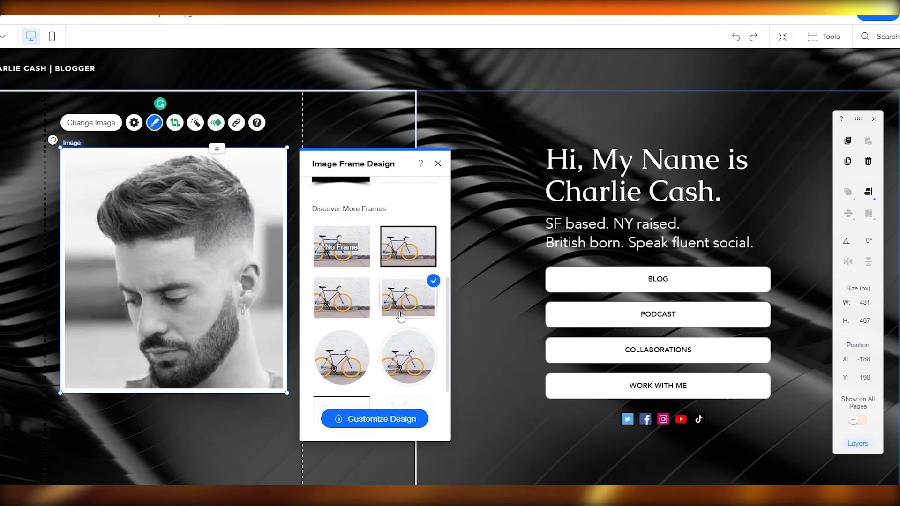
{"action": "left_click", "coordinate": [437, 164]}
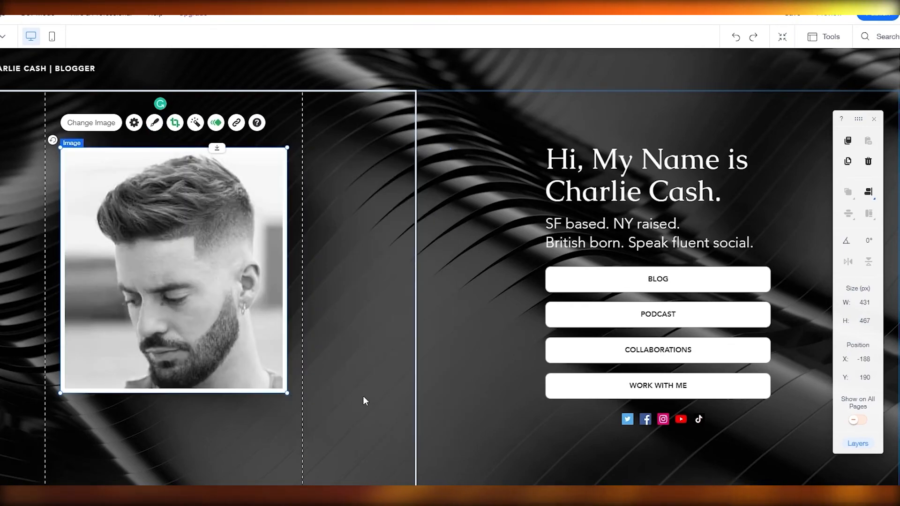
Inspect the BLOG button's link settings without changing them, and look over the PODCAST, COLLABORATIONS and WORK WITH ME buttons
{"action": "scroll", "coordinate": [363, 395], "scroll_direction": "down", "scroll_amount": 2}
{"action": "scroll", "coordinate": [363, 396], "scroll_direction": "up", "scroll_amount": 2}
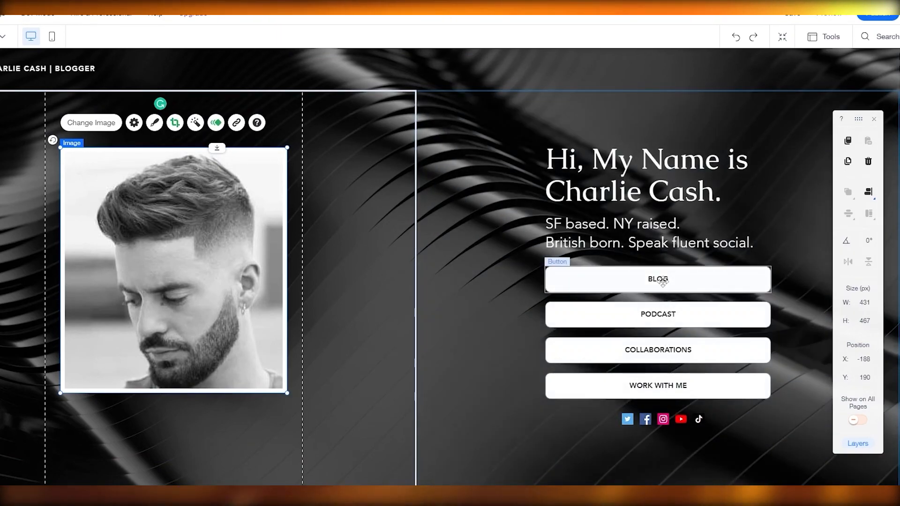
{"action": "left_click", "coordinate": [662, 281]}
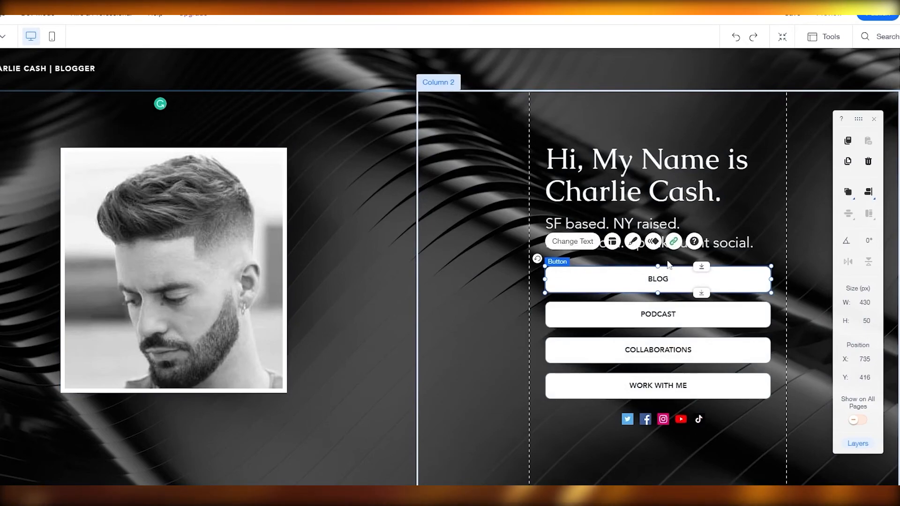
{"action": "left_click", "coordinate": [673, 241]}
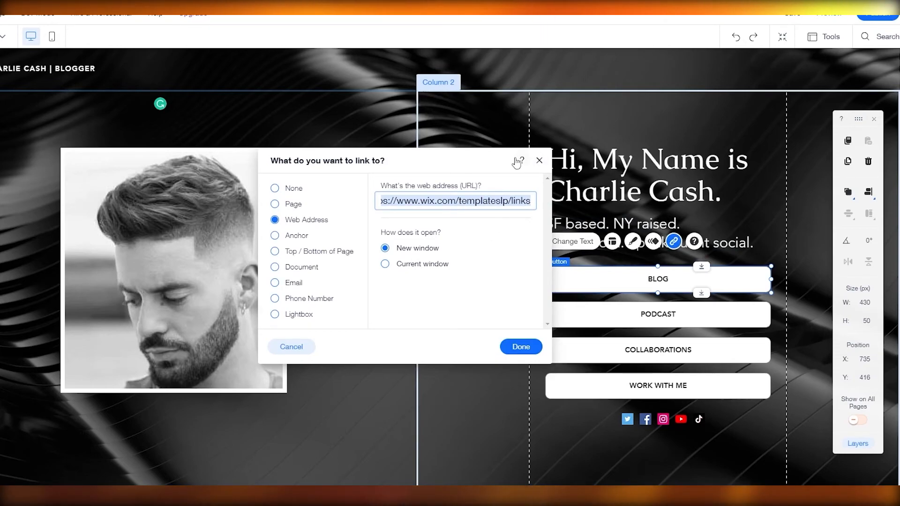
{"action": "left_click", "coordinate": [539, 162]}
{"action": "left_click", "coordinate": [650, 314]}
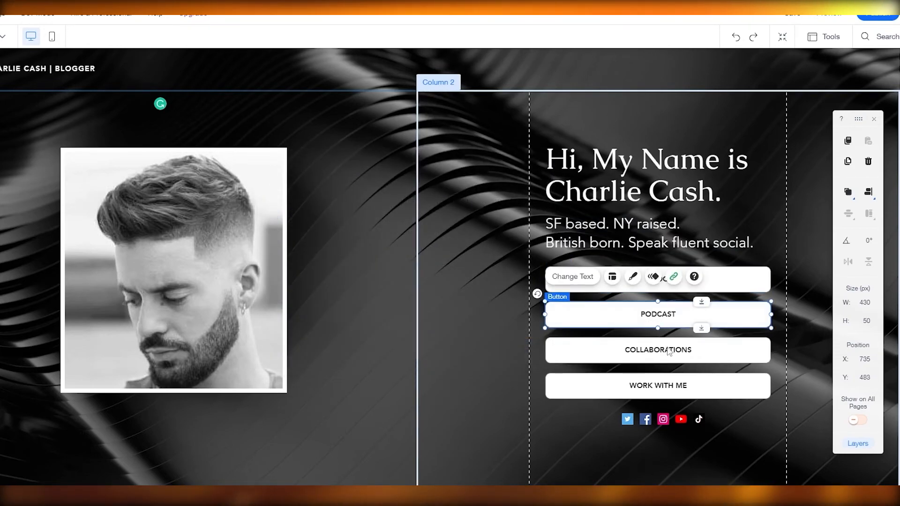
{"action": "left_click", "coordinate": [667, 350]}
{"action": "left_click", "coordinate": [671, 386]}
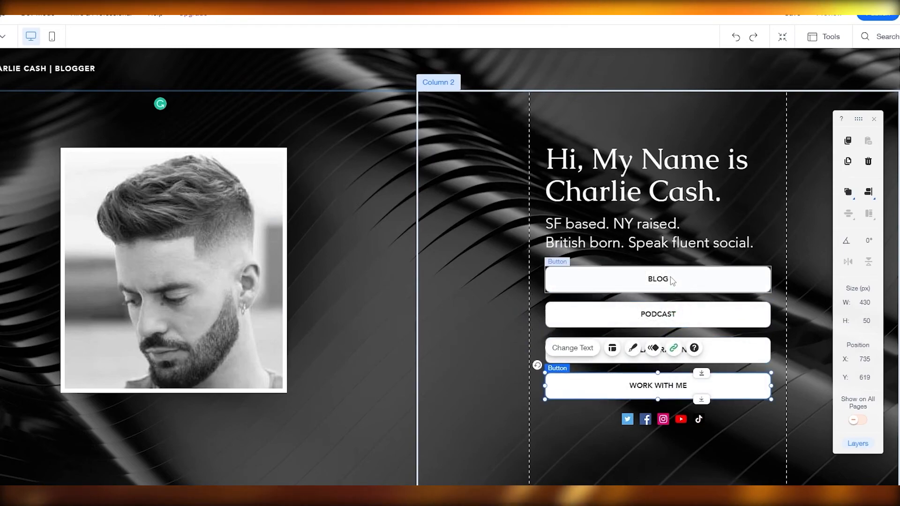
{"action": "left_click", "coordinate": [671, 279]}
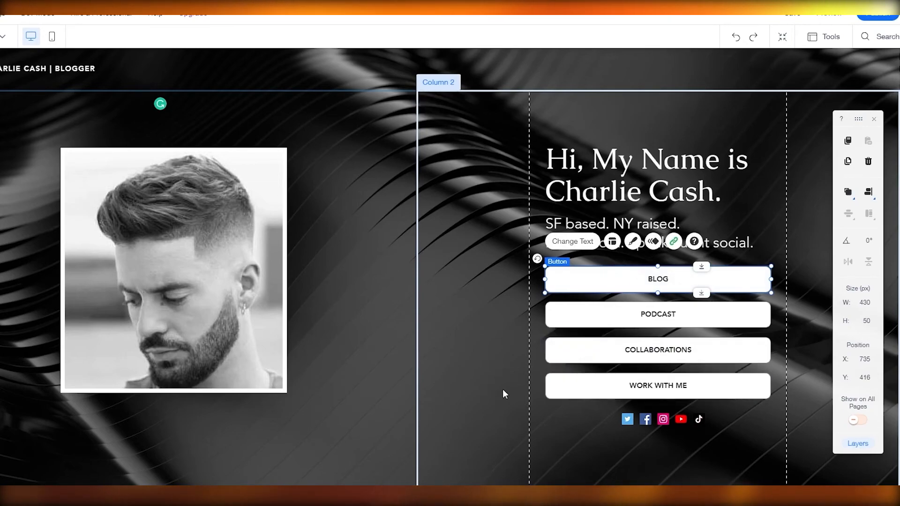
Preview the finished home page and publish the site
{"action": "left_click", "coordinate": [490, 368]}
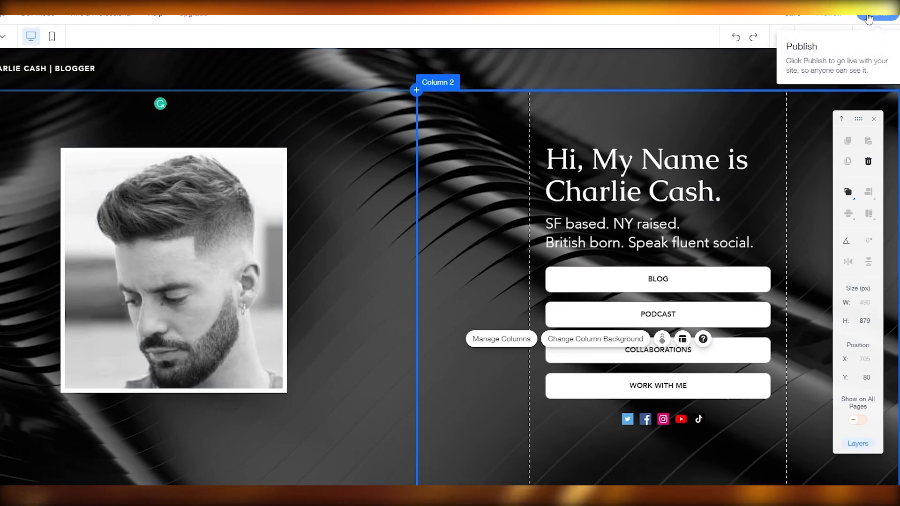
{"action": "left_click", "coordinate": [830, 14]}
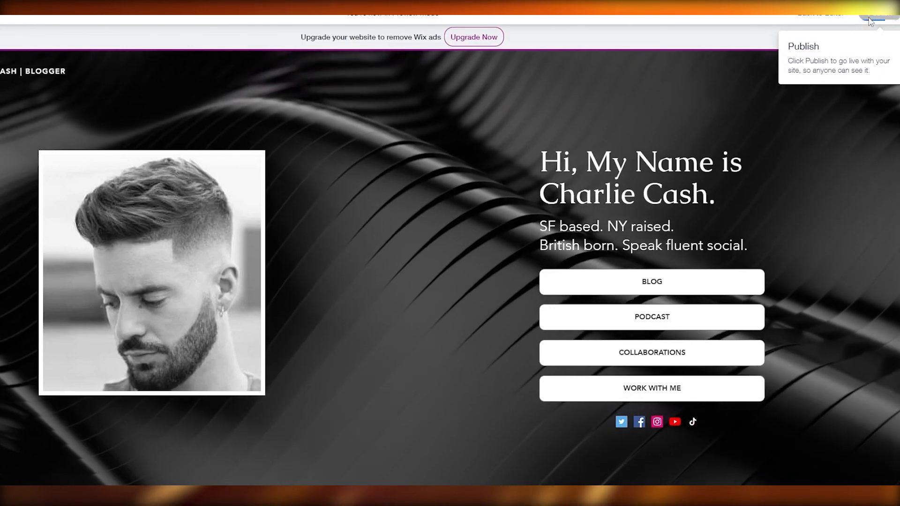
{"action": "left_click", "coordinate": [869, 20]}
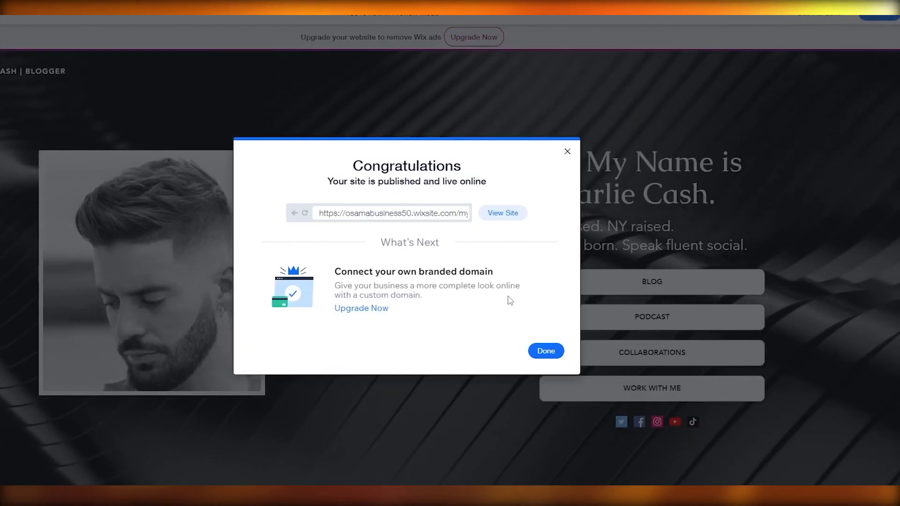